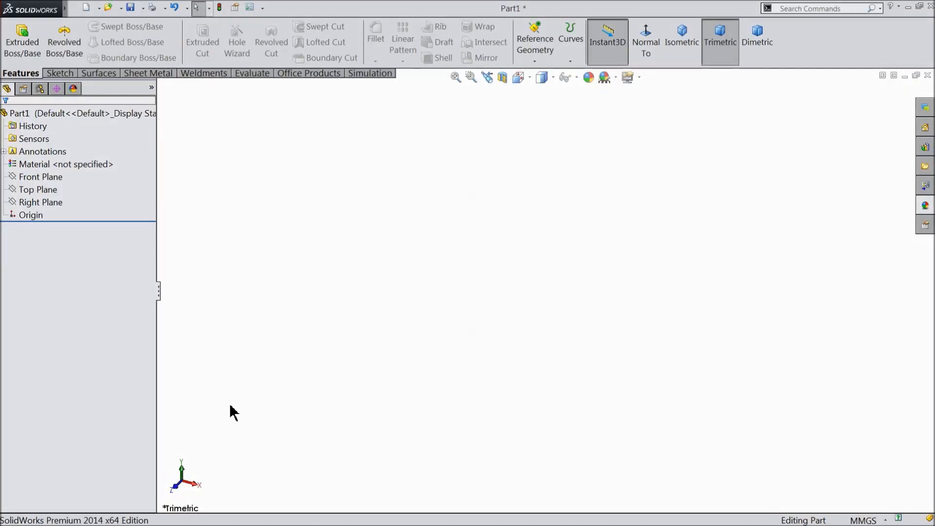
Sketch a center rectangle about 148 mm high on the Top Plane, centred on the origin
click(27, 189)
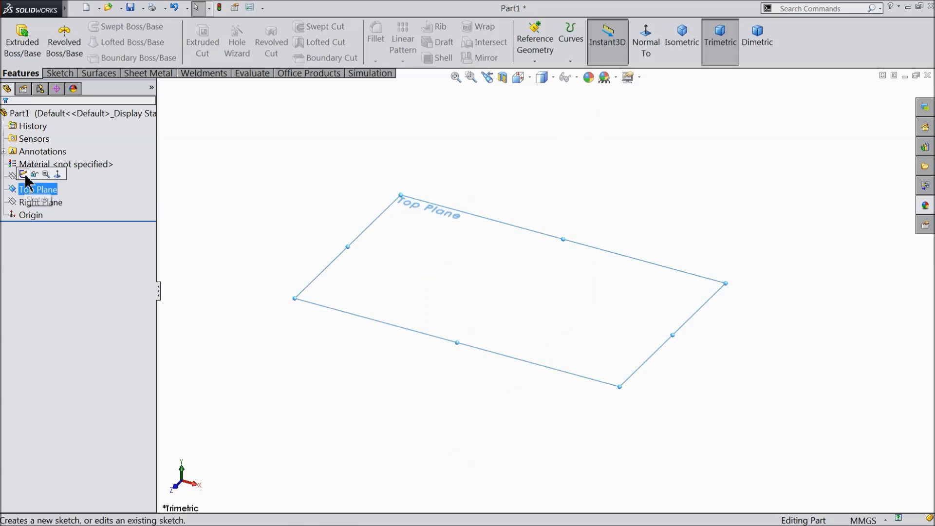
click(23, 174)
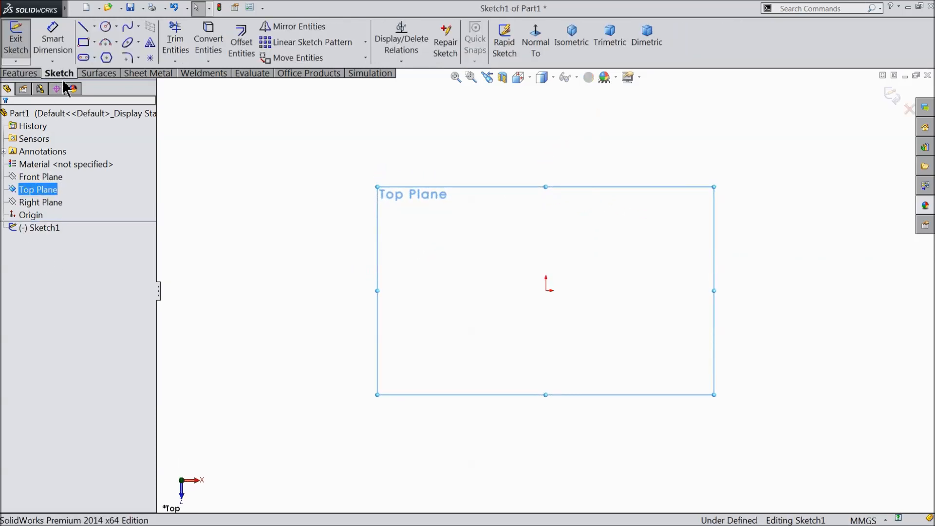
click(95, 43)
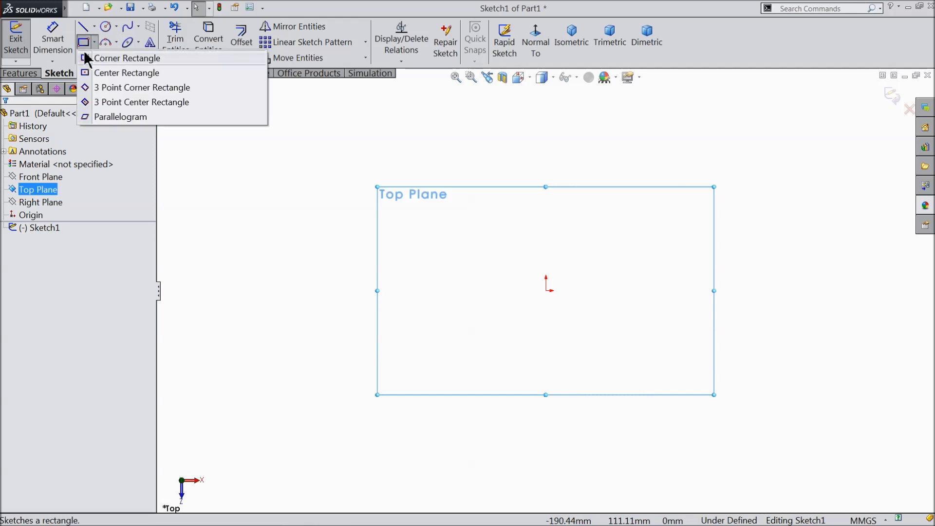
click(115, 73)
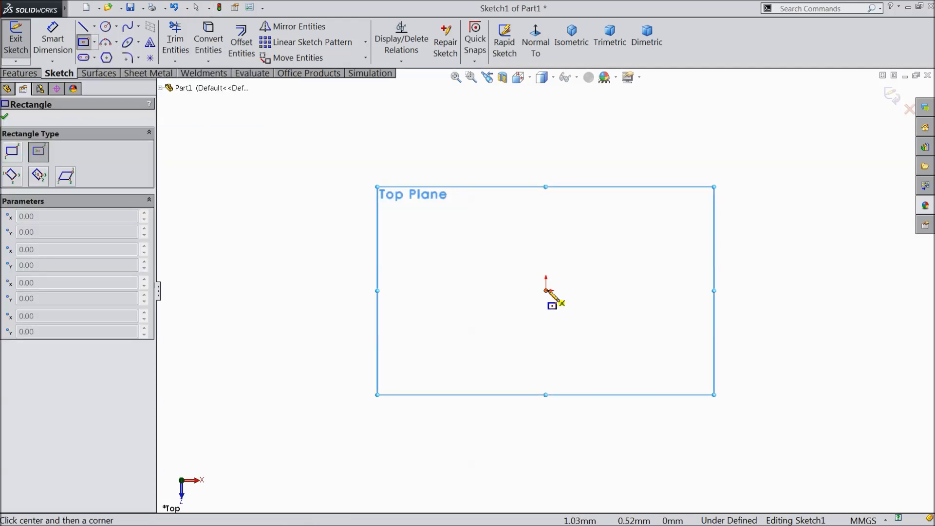
click(546, 291)
click(391, 150)
right_click(252, 146)
click(281, 122)
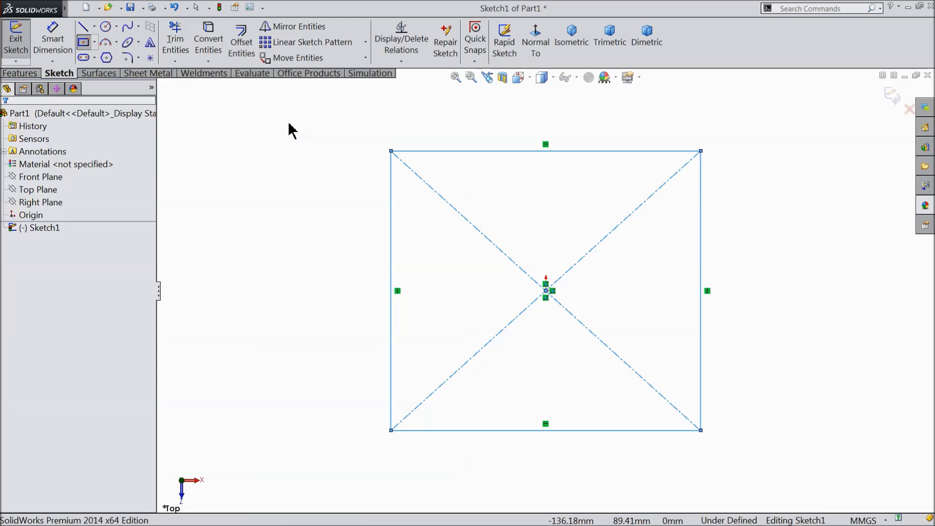
Add an Equal relation between the rectangle's upper horizontal side and its left vertical side
click(447, 151)
ctrl+click(392, 201)
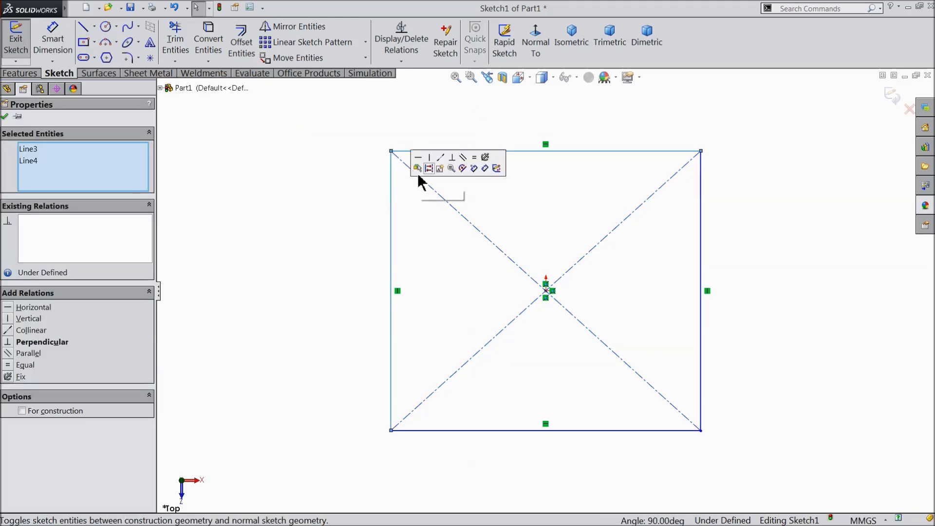
click(478, 160)
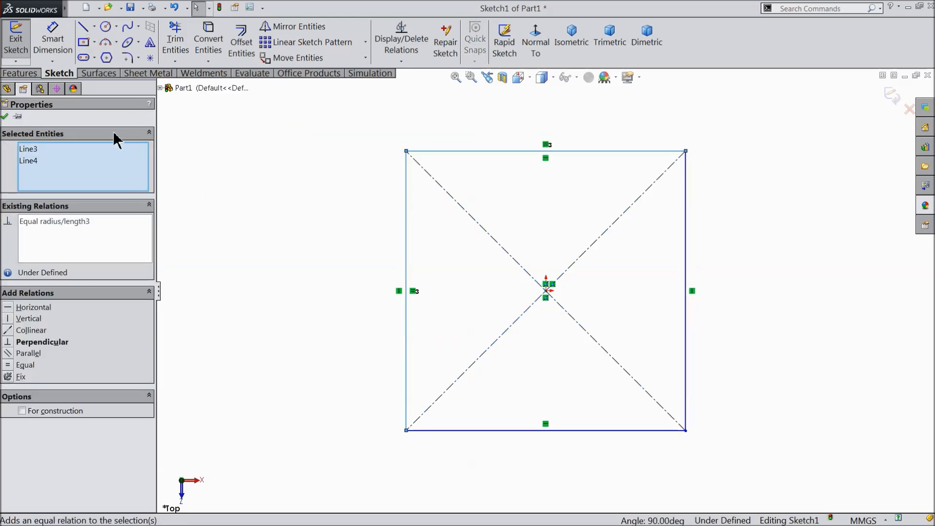
Dimension the left vertical side of the square and set its length to 100 mm
click(53, 48)
click(409, 232)
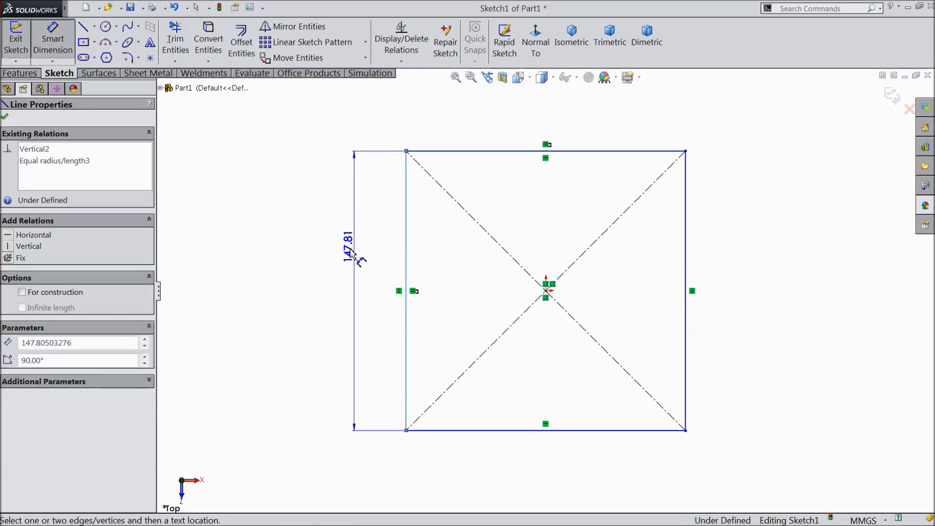
click(321, 280)
text(100)
click(268, 258)
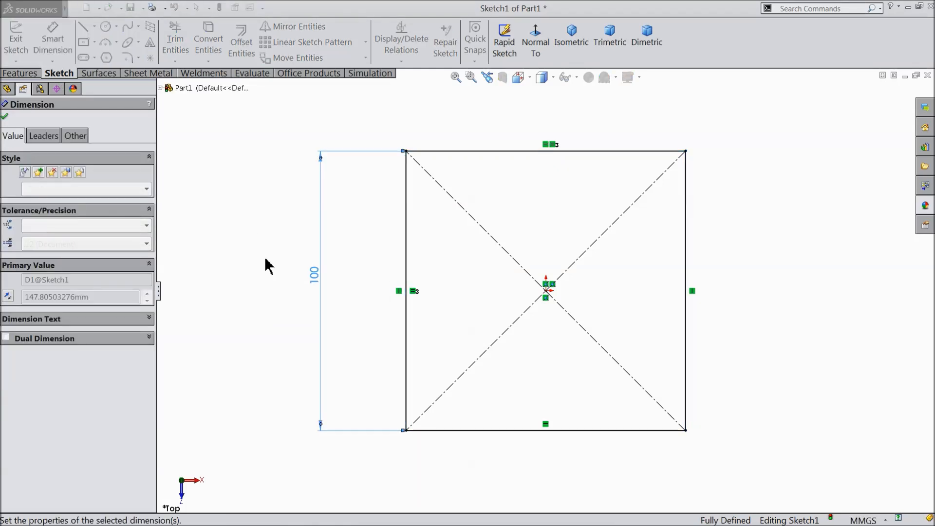
click(55, 44)
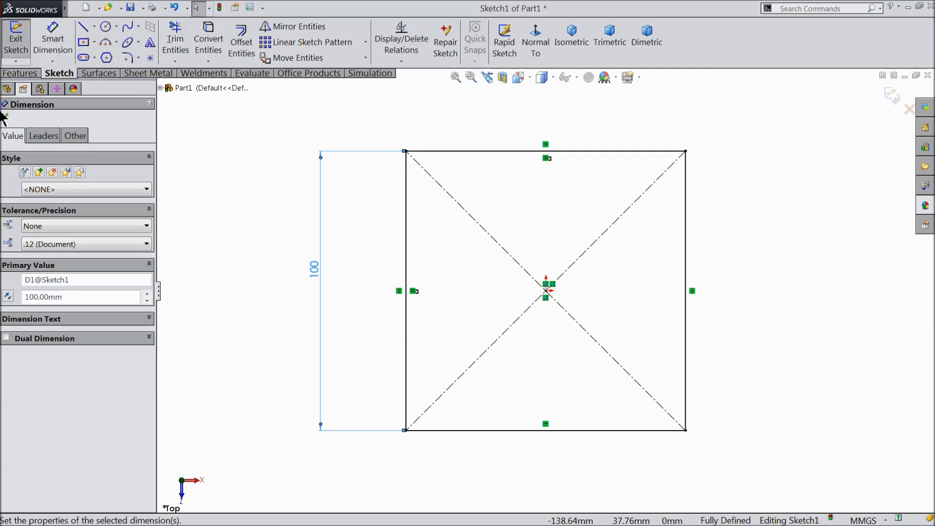
click(5, 118)
Extrude the square sketch as a blind boss 50 mm deep
click(19, 73)
click(23, 39)
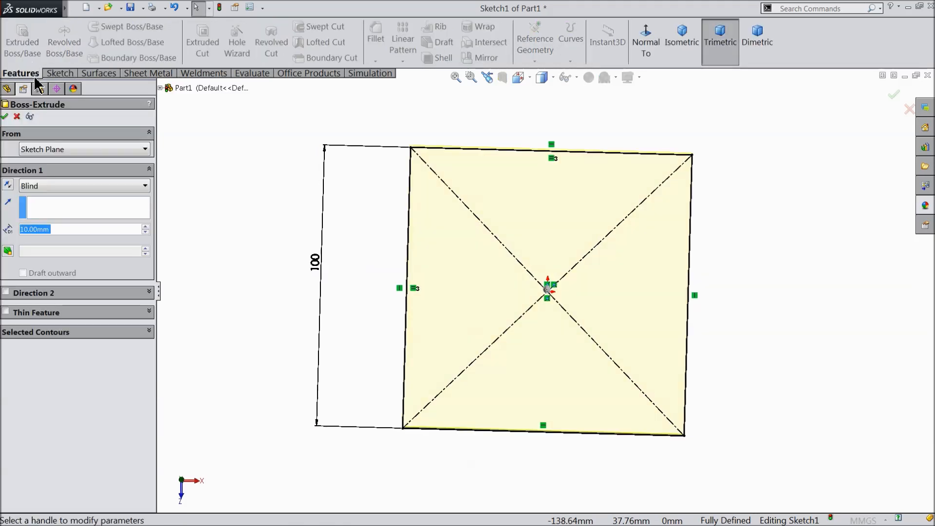
text(50)
key(Return)
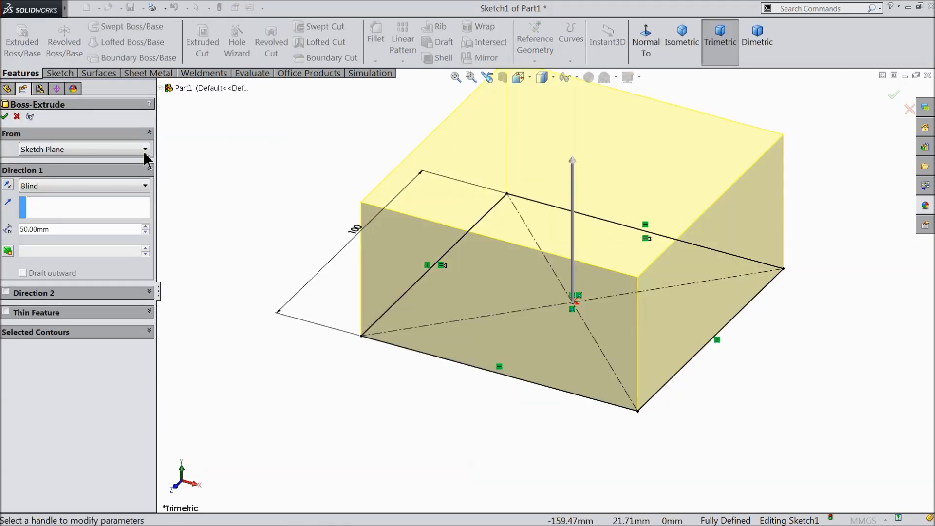
click(6, 117)
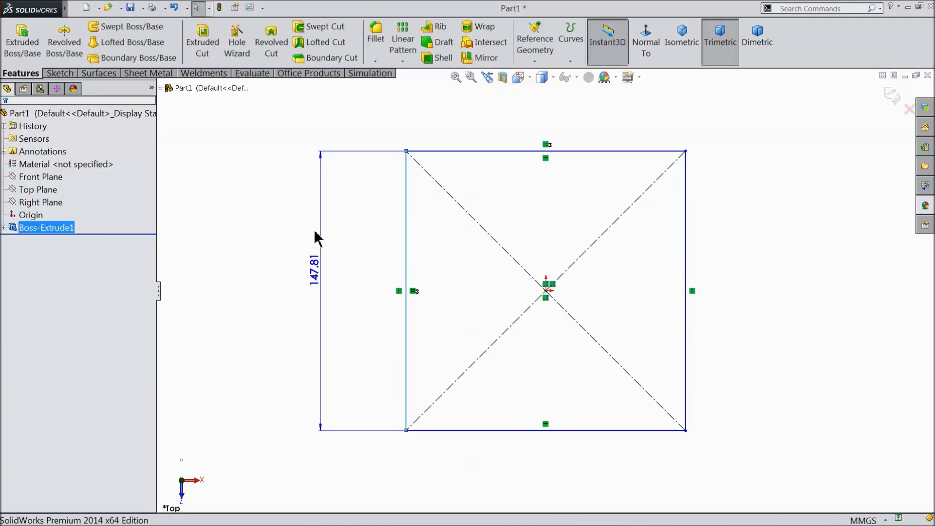
scroll(605, 229, up, 2)
scroll(679, 210, down, 2)
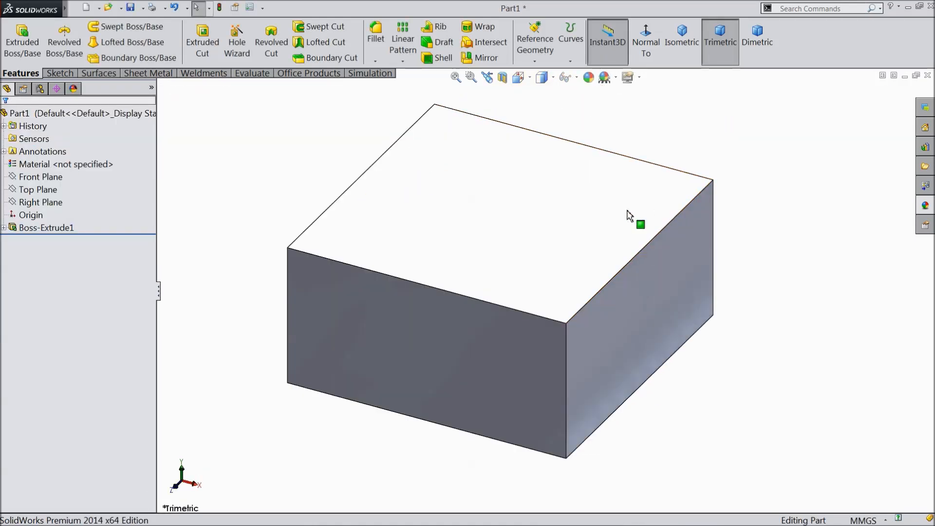
Apply the polished beech 2d appearance from the Organic Wood library to the whole part
click(95, 114)
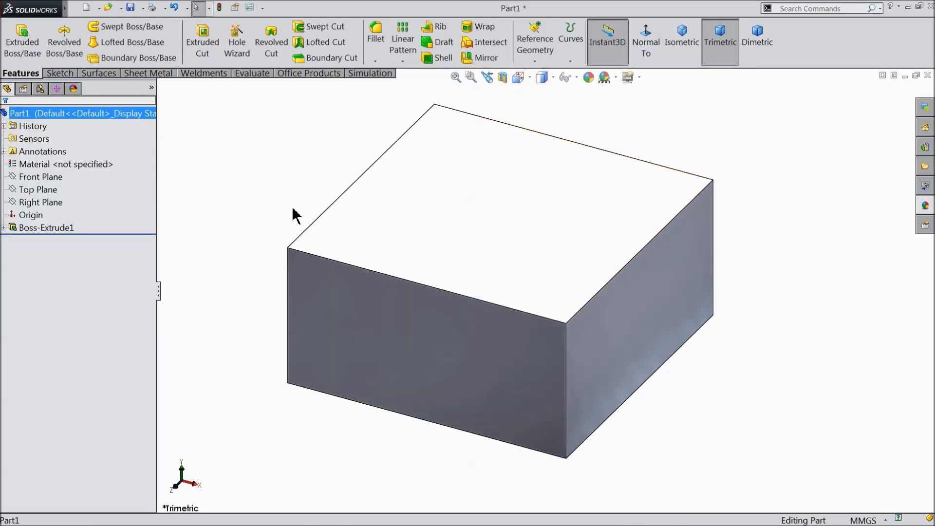
click(924, 205)
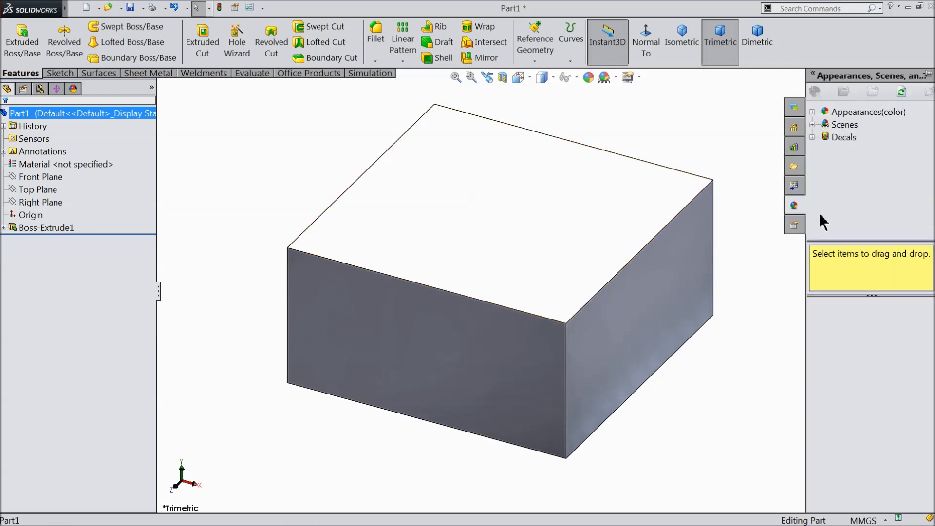
click(812, 113)
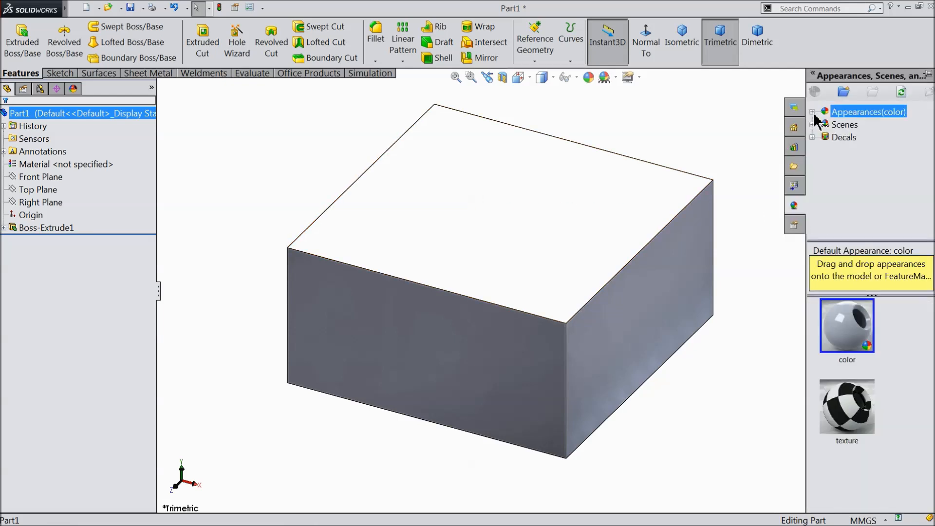
click(812, 113)
scroll(866, 166, down, 1)
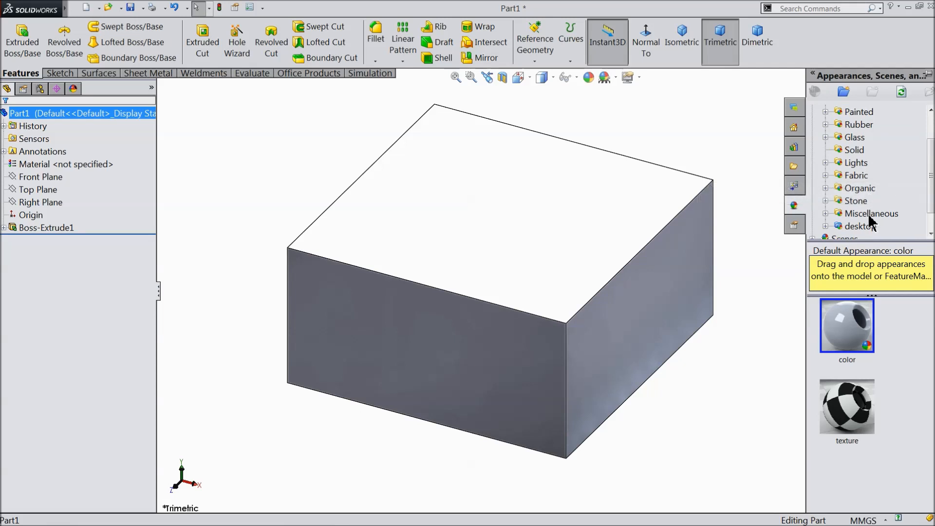
click(825, 188)
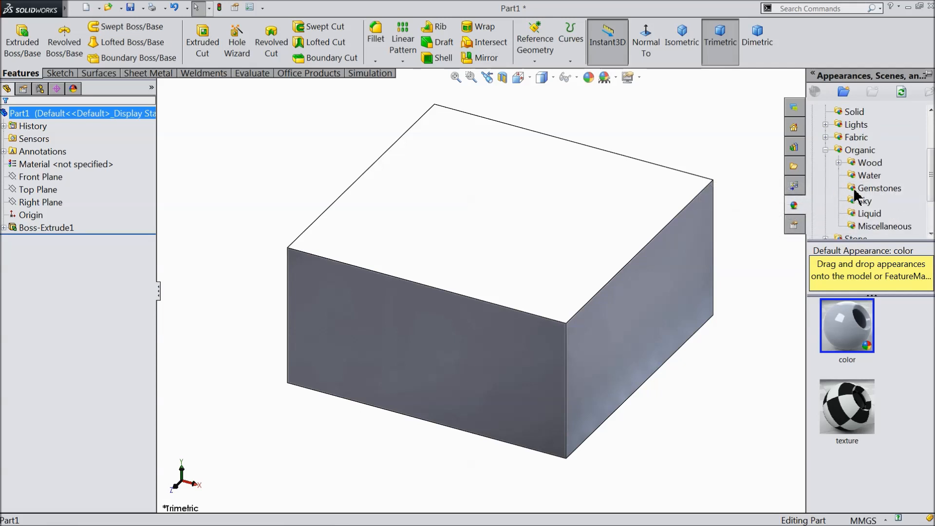
click(869, 162)
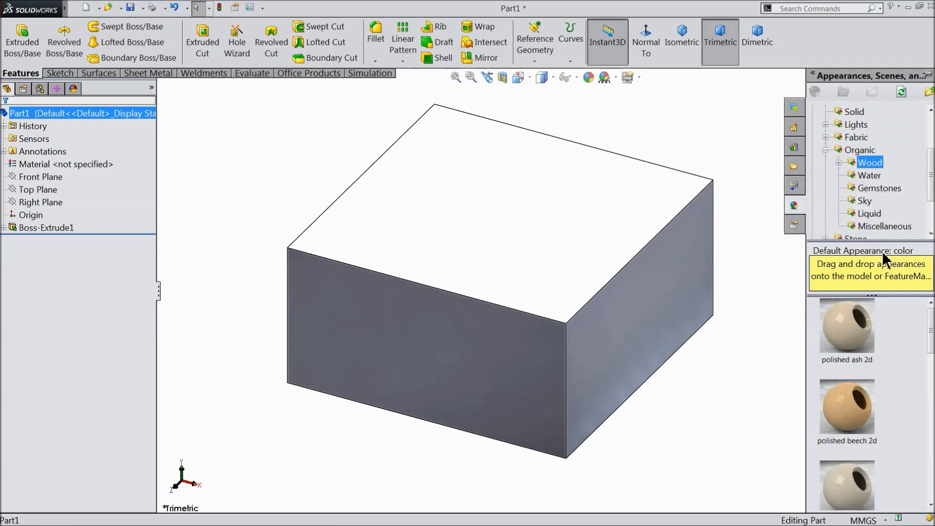
double_click(862, 414)
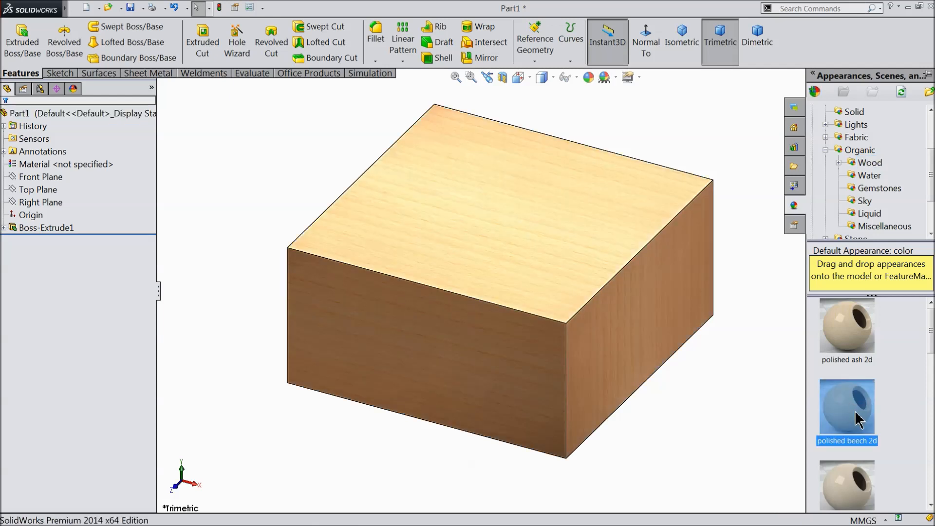
Try the polished cherry 2d, polished oak 2d, polished teak 2d and polished rosewood 2d appearances on the part
scroll(913, 436, down, 4)
double_click(861, 347)
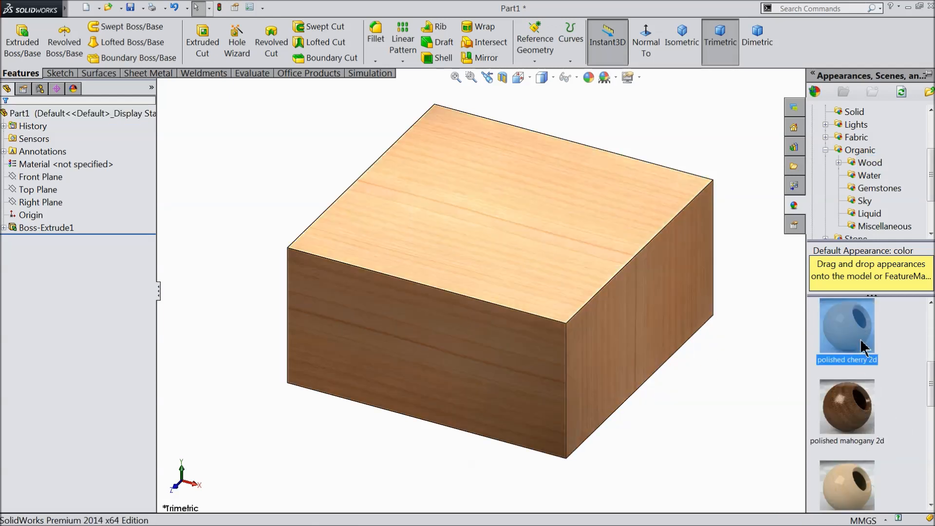
scroll(858, 359, down, 2)
double_click(857, 463)
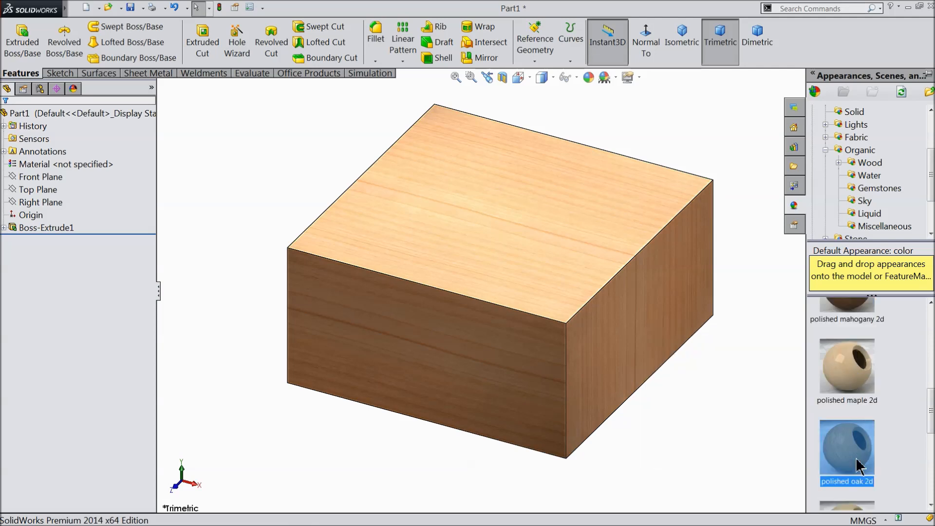
middle_drag(659, 370, 630, 367)
scroll(846, 409, down, 3)
double_click(858, 465)
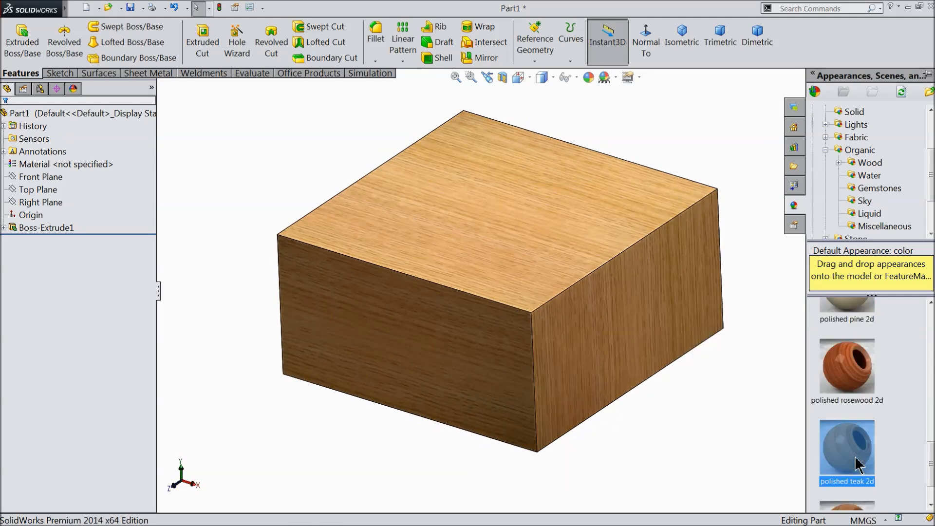
double_click(853, 379)
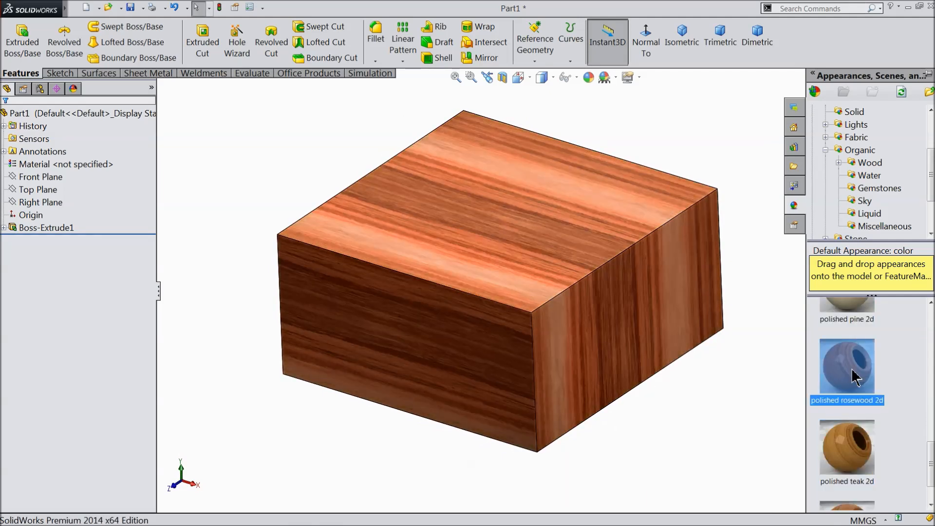
Apply the polished oak 2d wood appearance to the part
scroll(855, 377, up, 2)
double_click(856, 346)
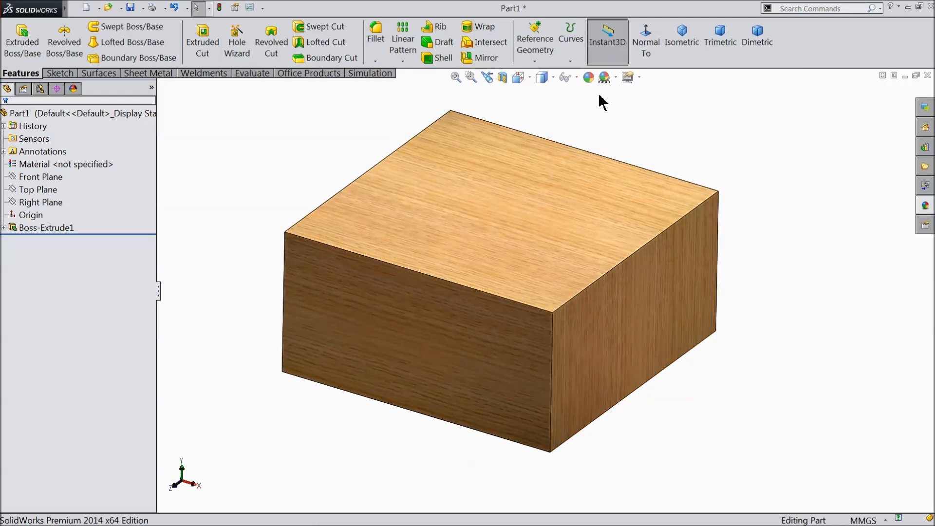
Turn on the Perspective display of the block
click(633, 81)
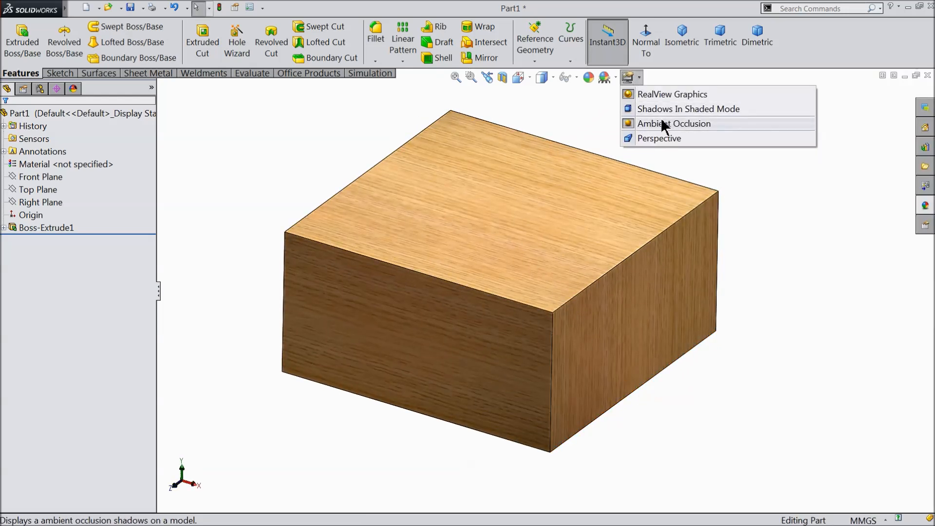
click(656, 137)
middle_drag(664, 225, 559, 284)
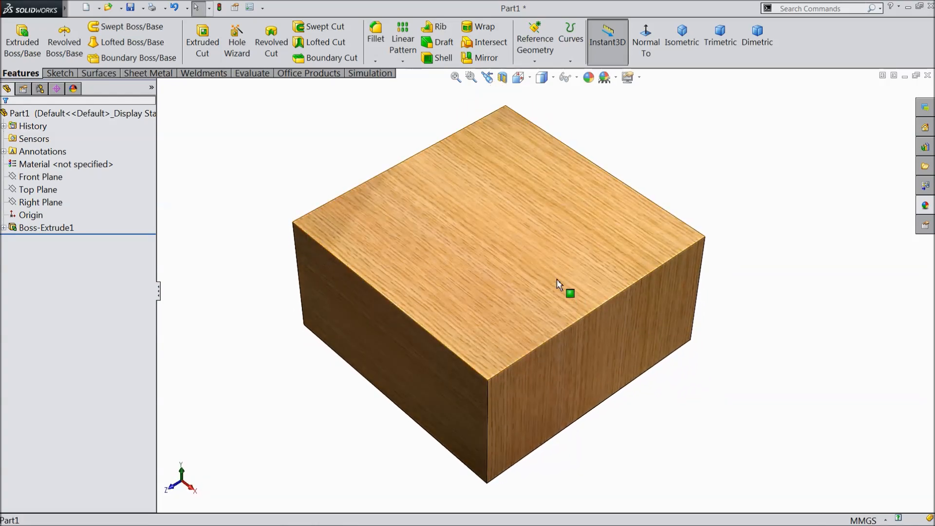
Start a new sketch on the block's top face and view it straight on
click(559, 282)
click(594, 249)
click(635, 55)
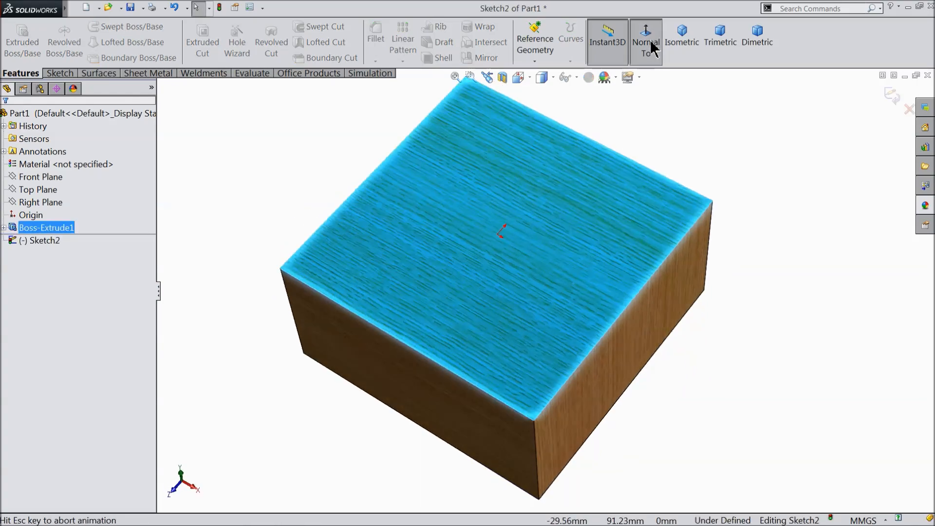
Draw a vertical centerline through the origin, joining the midpoints of the top face's upper and lower edges
click(60, 73)
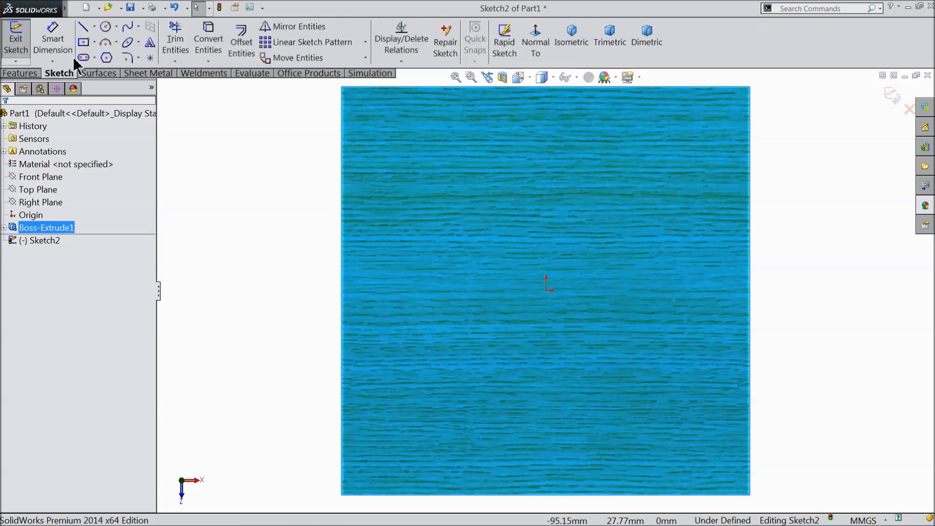
click(95, 27)
click(104, 58)
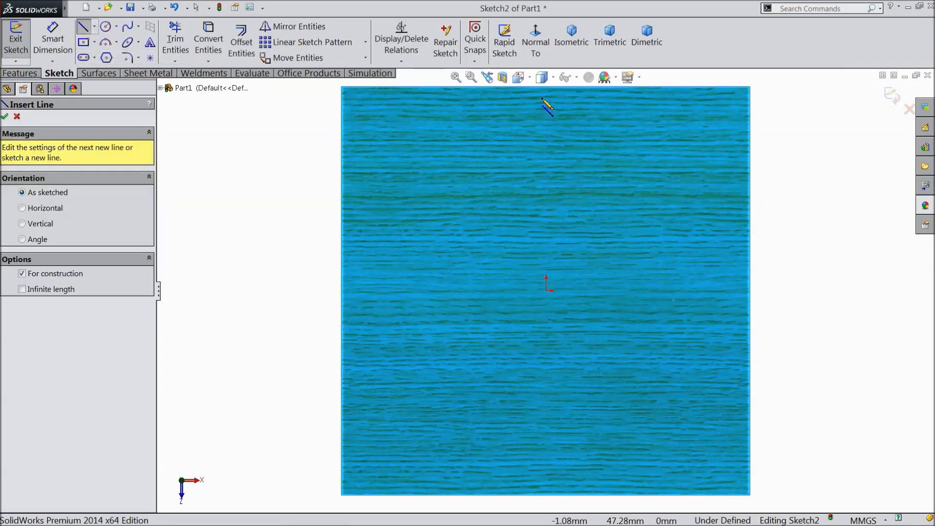
click(546, 87)
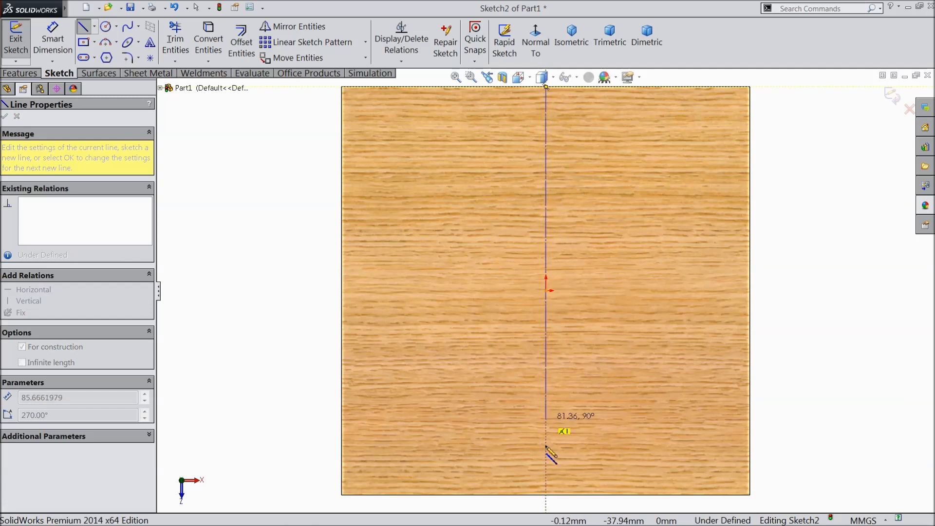
click(546, 495)
right_click(630, 183)
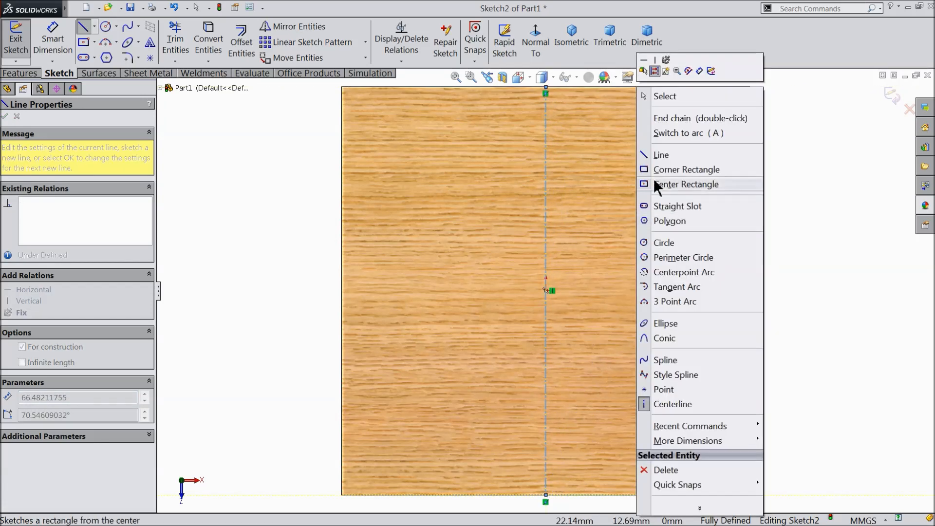
click(651, 96)
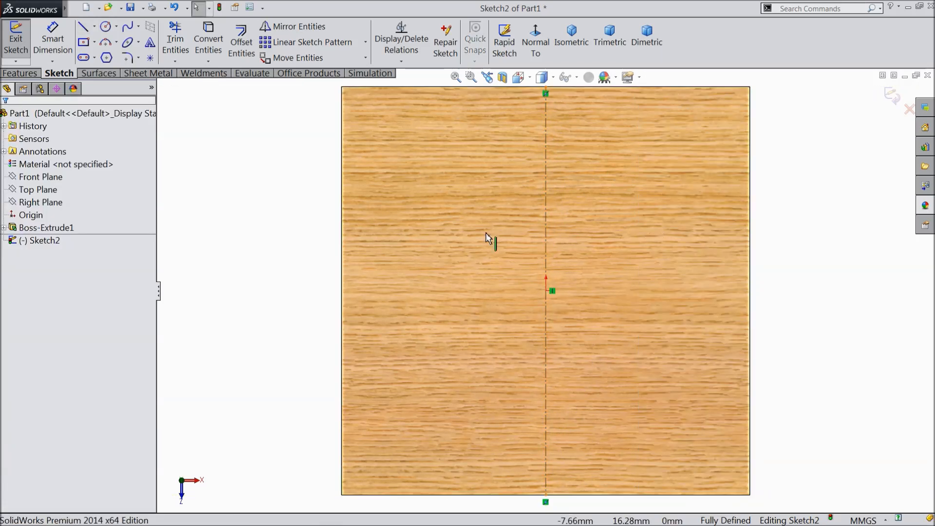
Draw a horizontal centerline through the origin, joining the midpoints of the top face's left and right edges
click(94, 26)
click(104, 58)
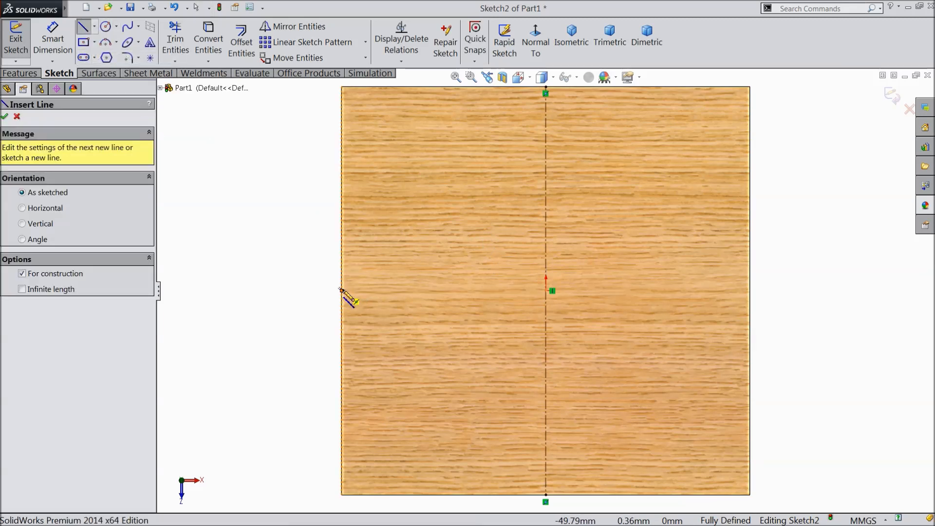
click(341, 290)
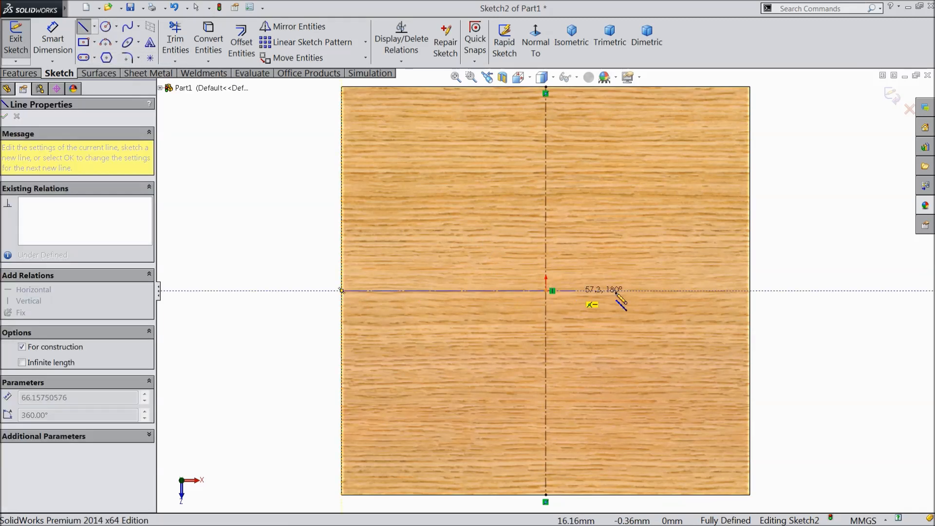
click(749, 291)
right_click(784, 209)
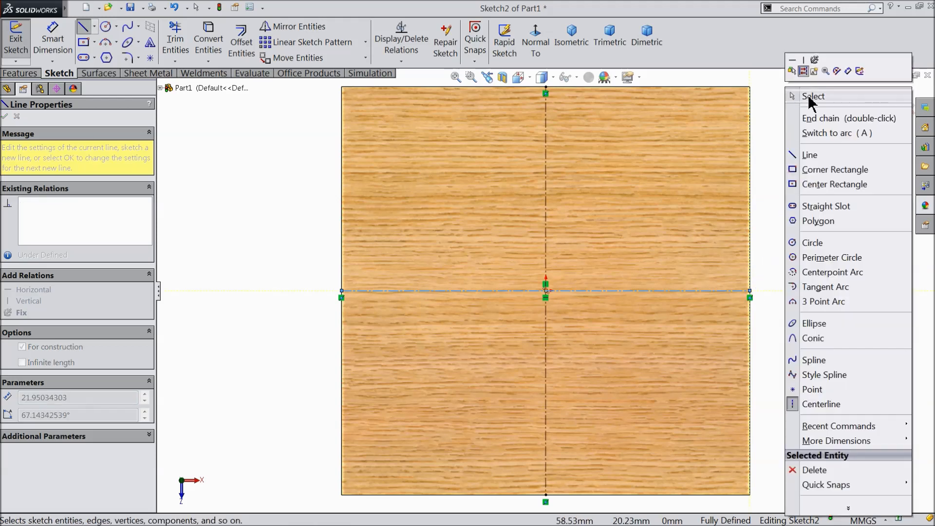
click(811, 97)
key(f)
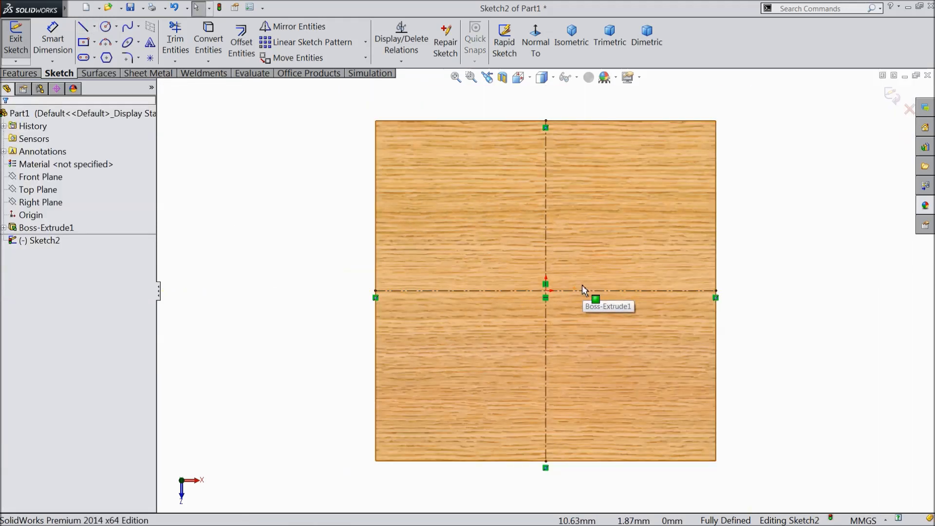
Sketch the left half of a cross outline with straight lines from the face's upper edge, around the left arm, to its lower edge
click(82, 28)
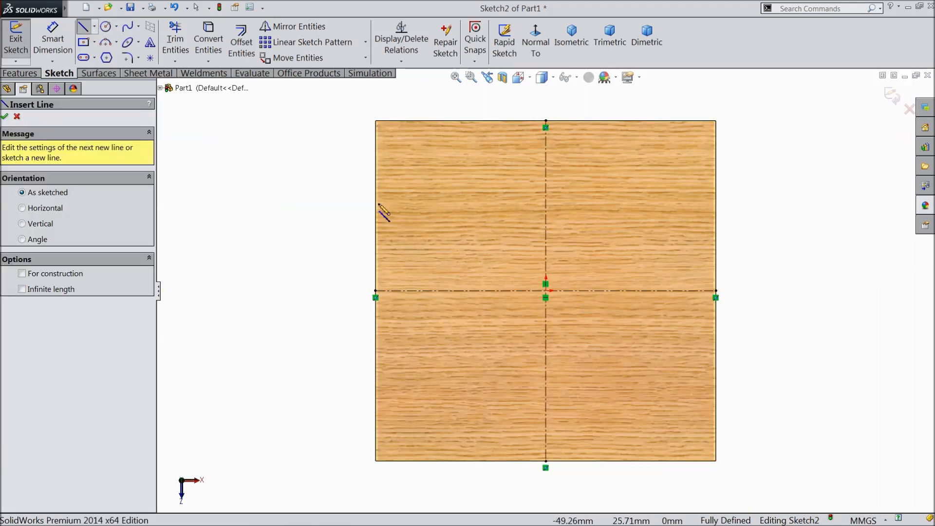
click(516, 120)
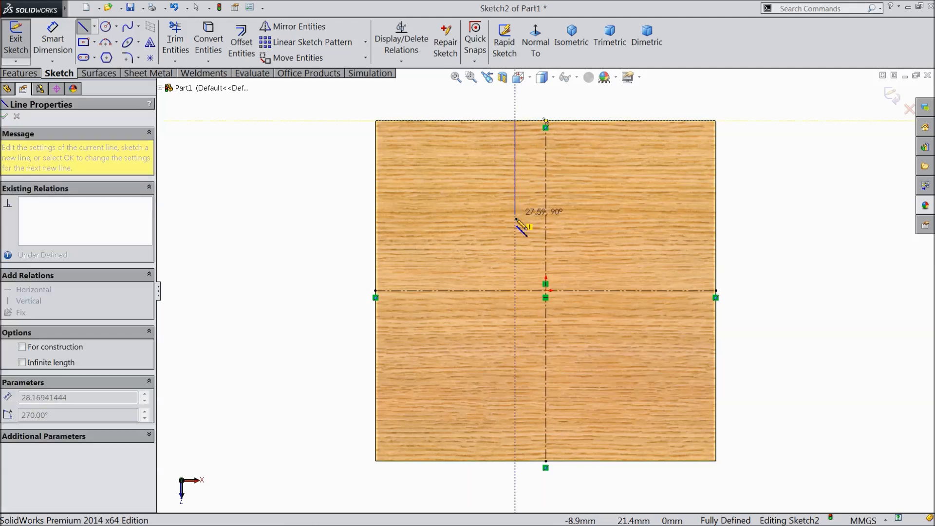
click(515, 250)
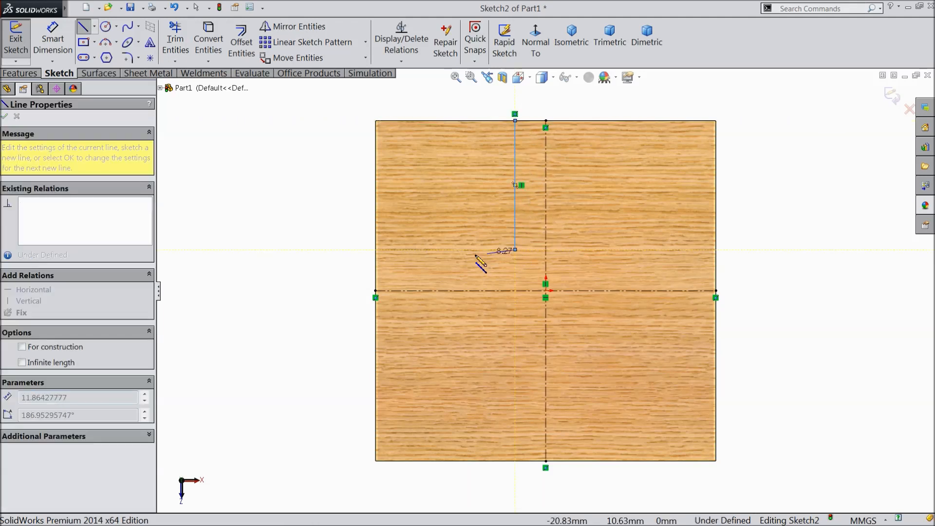
click(376, 250)
click(376, 332)
click(510, 332)
click(510, 461)
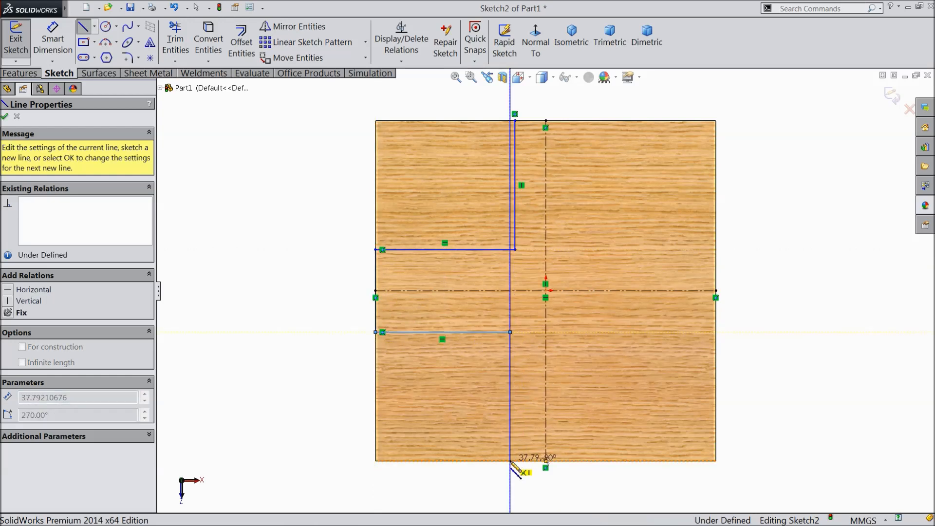
Continue the cross outline along the lower edge and around the right arm, closing it at its starting point on the upper edge
click(593, 461)
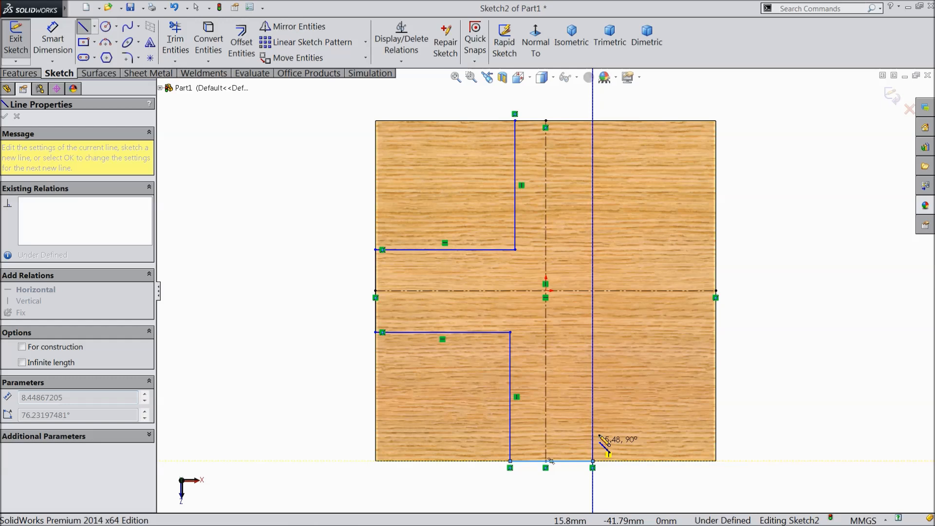
click(592, 330)
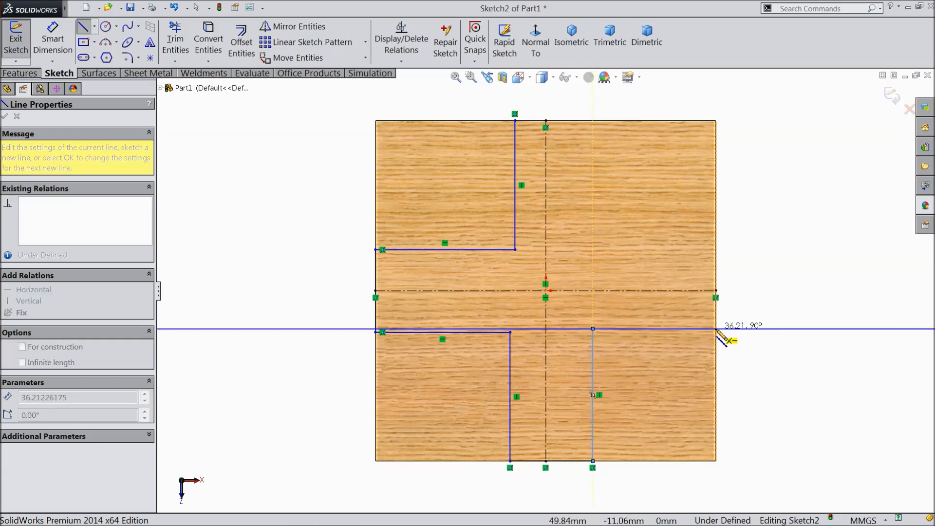
click(716, 329)
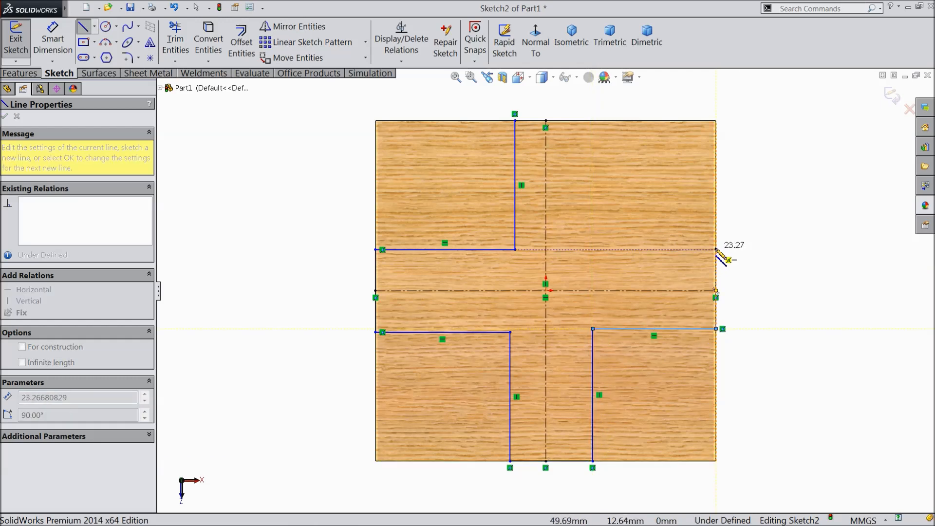
click(716, 249)
click(579, 250)
click(579, 121)
click(515, 121)
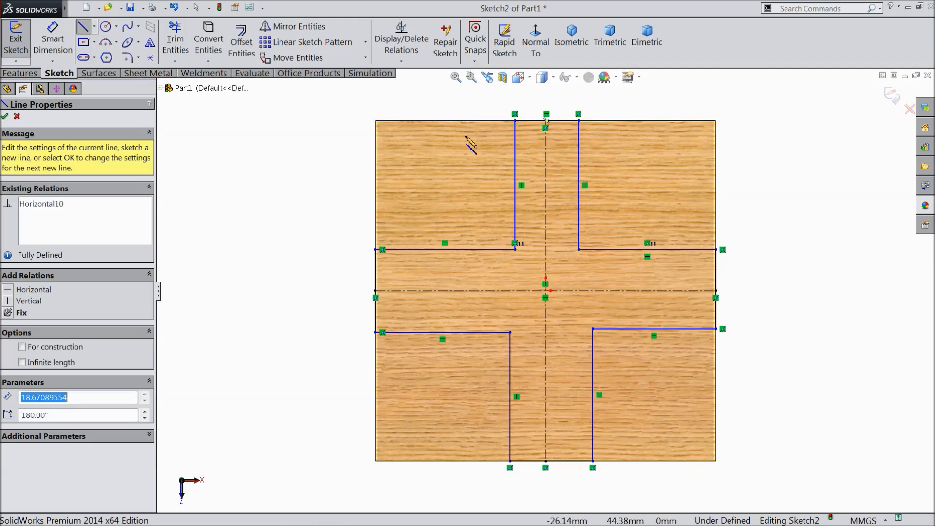
right_click(312, 176)
click(334, 150)
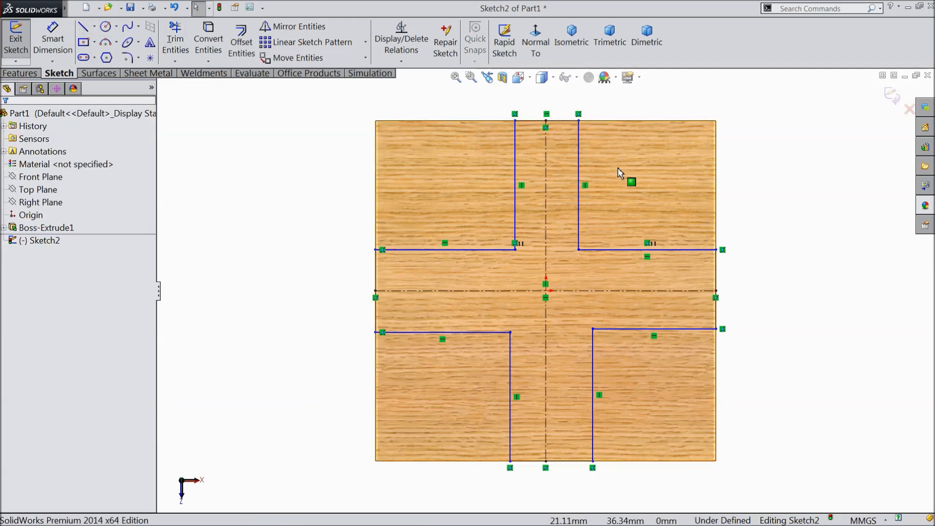
Make the paired side lines of all four cross arms symmetric about the centerline running between them
drag(581, 146, 487, 192)
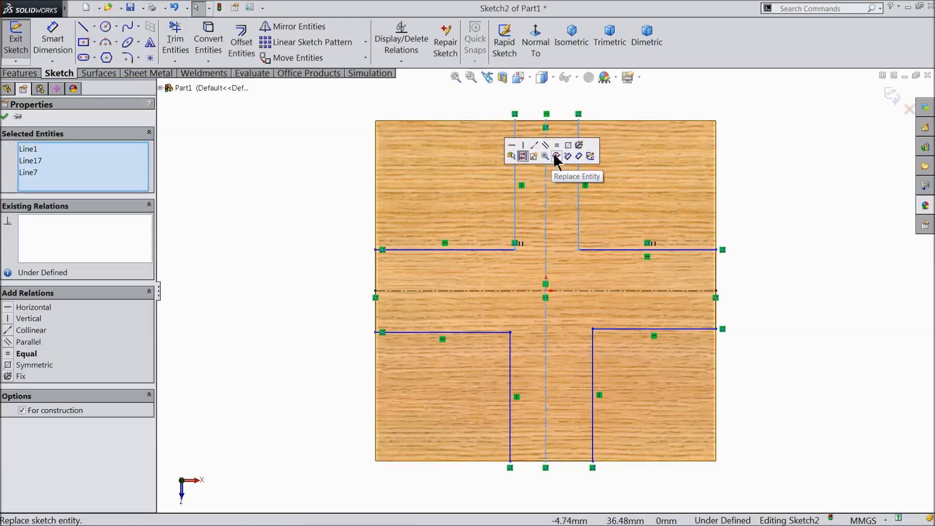
click(567, 145)
drag(677, 215, 480, 395)
click(737, 321)
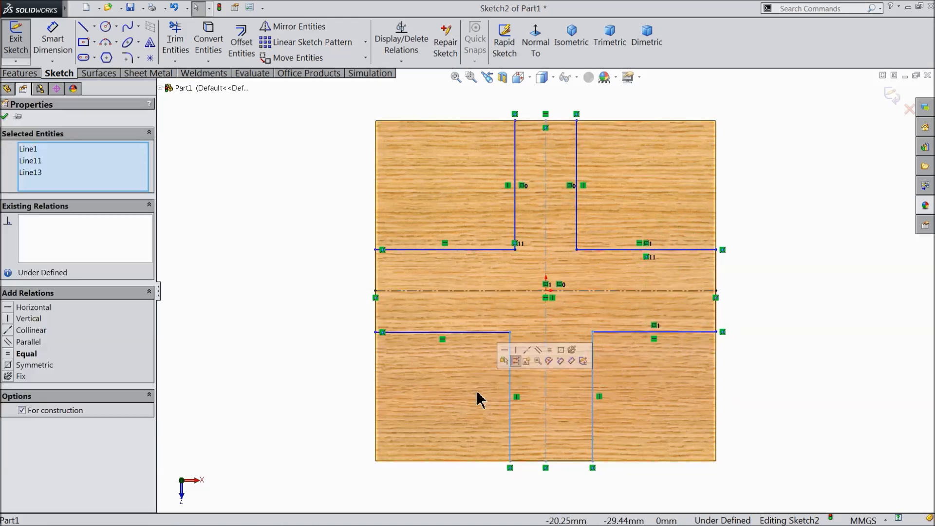
click(560, 359)
drag(466, 223, 436, 354)
click(536, 322)
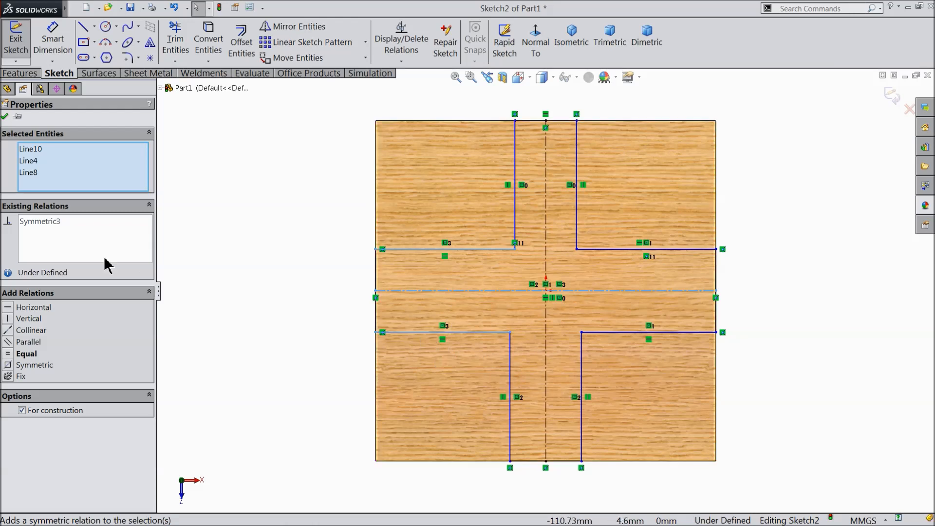
click(5, 117)
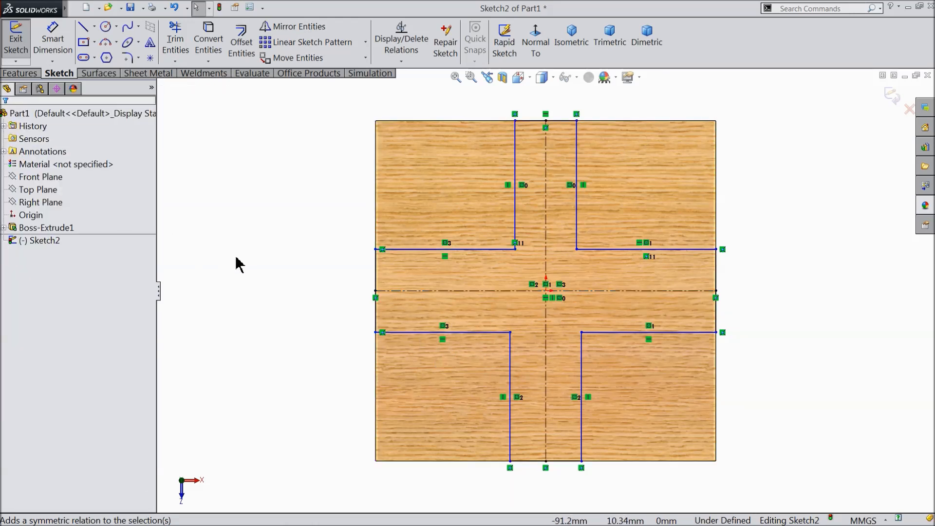
Apply an Equal relation to the four end lines of the cross arms
click(560, 124)
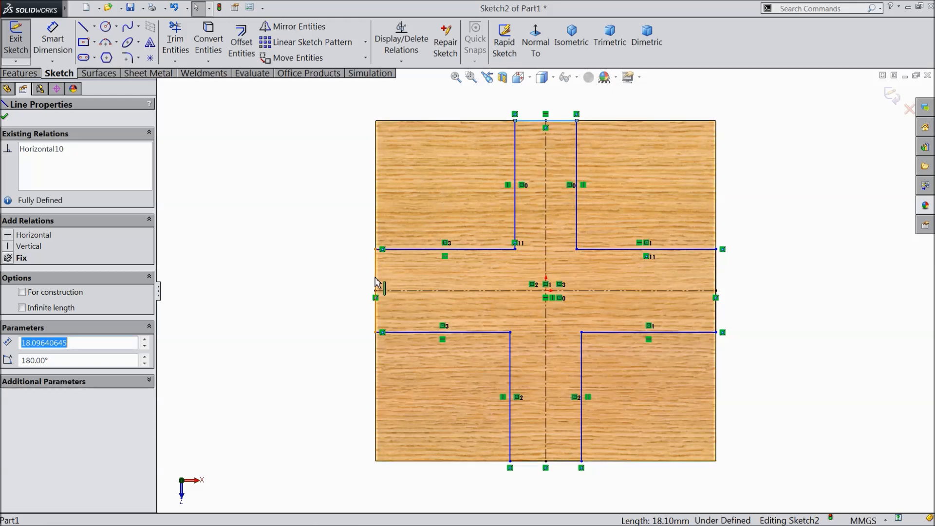
ctrl+click(376, 293)
ctrl+click(563, 463)
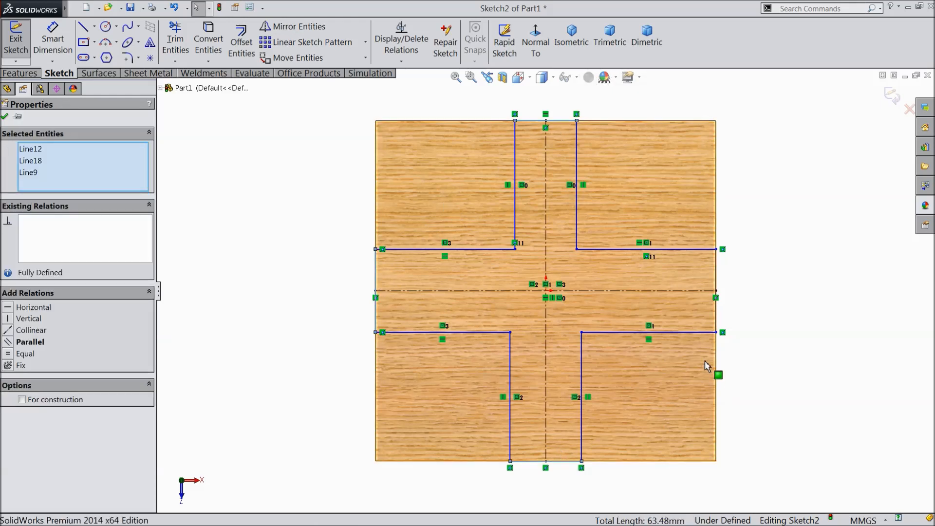
ctrl+click(716, 316)
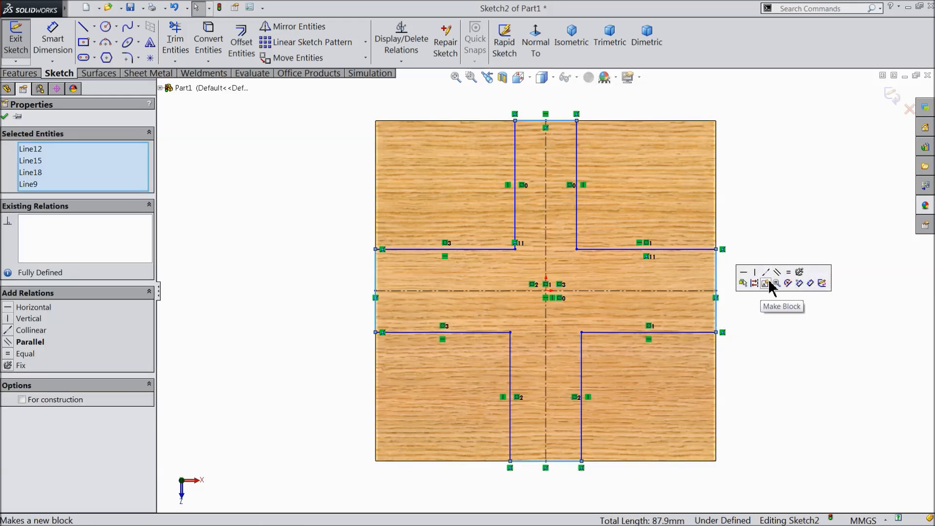
click(788, 275)
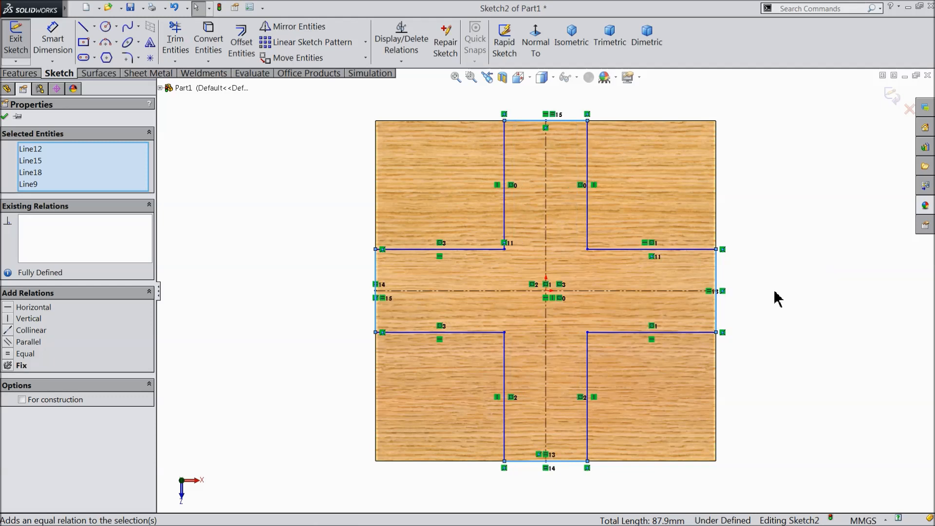
click(5, 116)
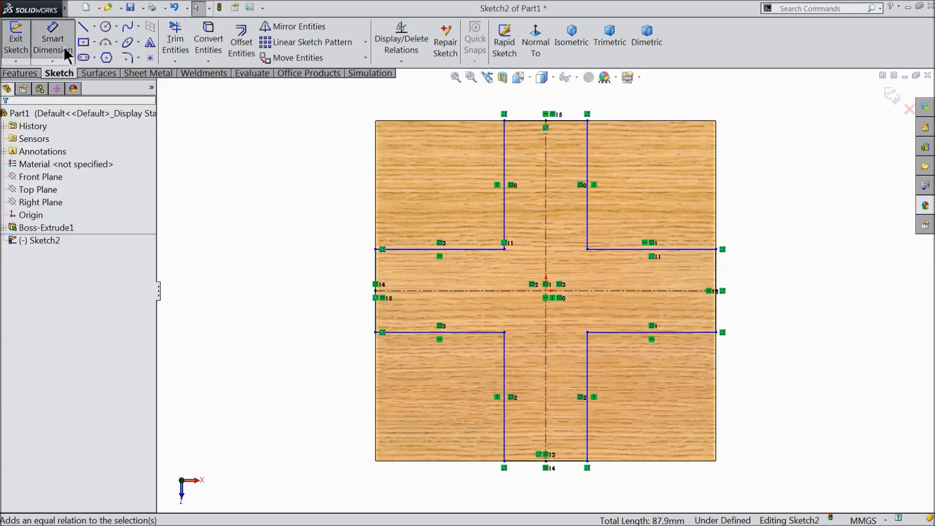
Dimension the left end line of the cross and set its width to 15.2 mm
click(379, 273)
click(328, 298)
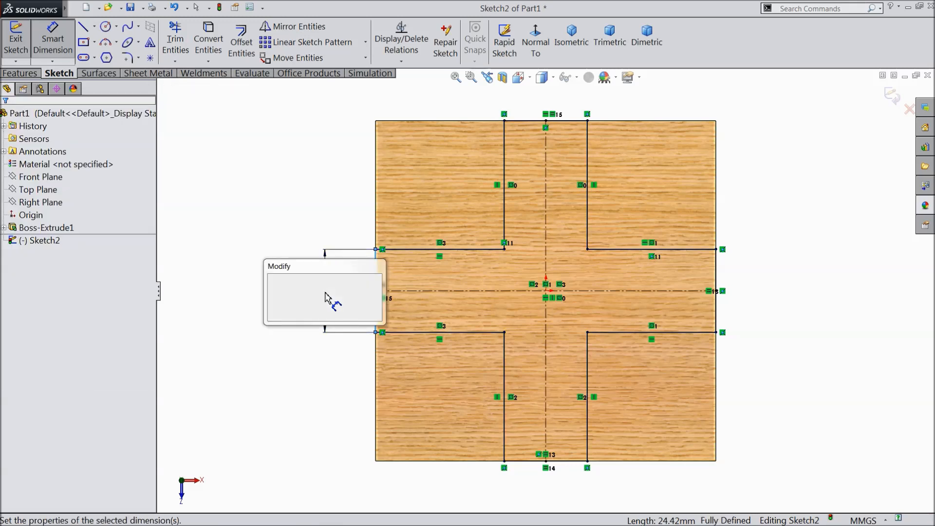
text(15.2)
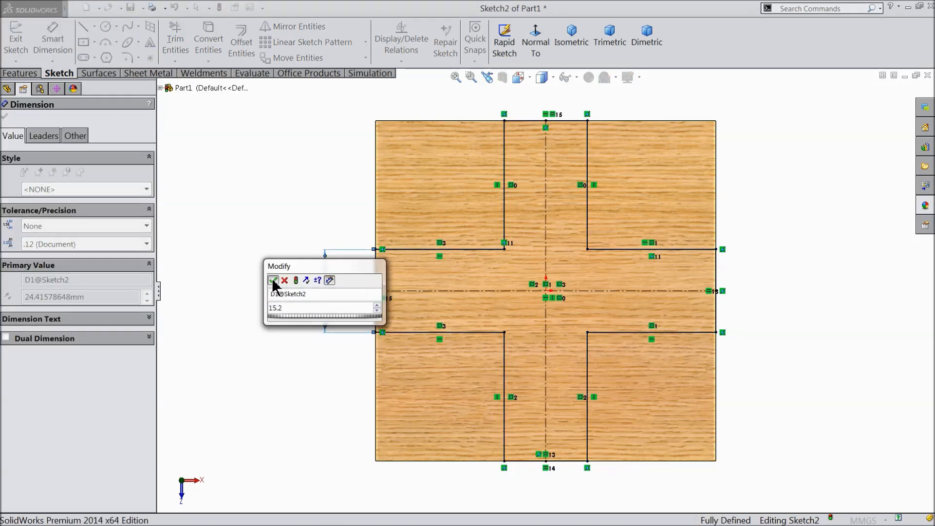
click(273, 280)
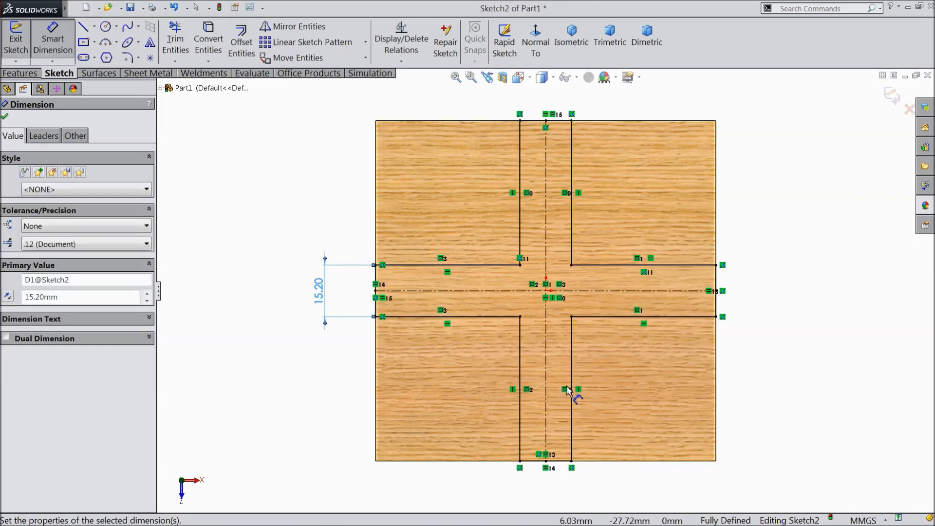
scroll(570, 348, down, 2)
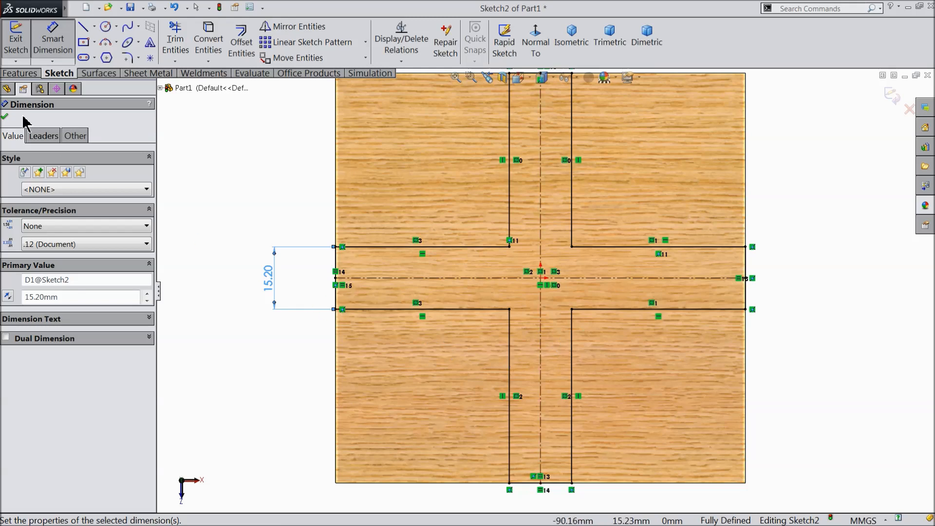
click(5, 117)
Cut the cross profile into the block as a Blind Extruded Cut 15 mm deep
click(19, 74)
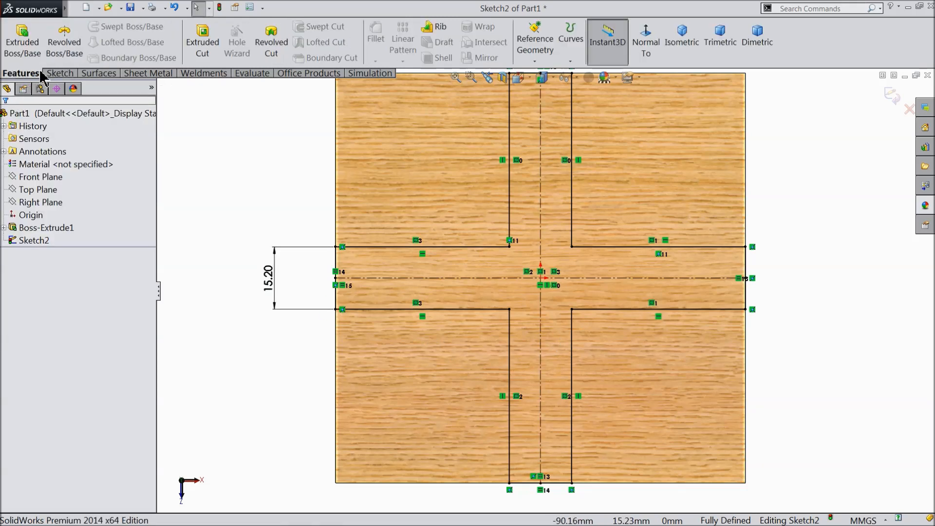
click(197, 58)
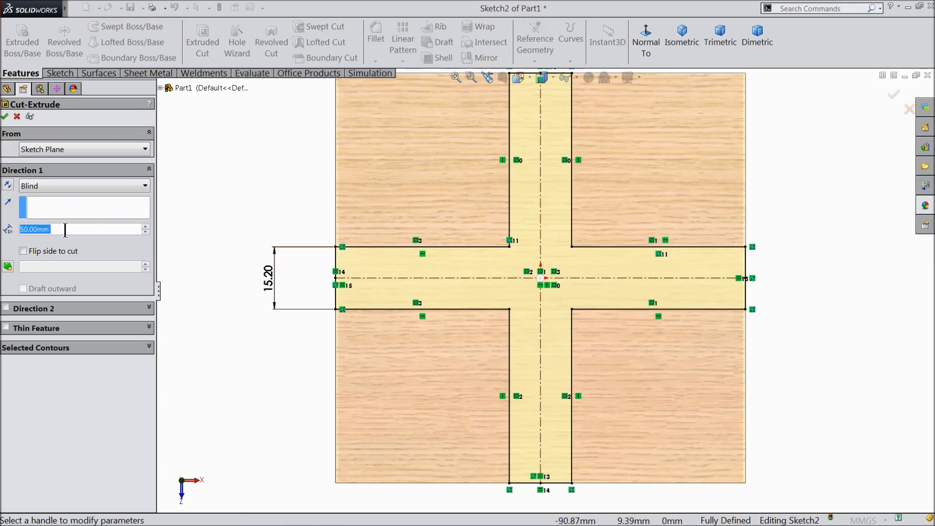
text(15)
key(Return)
mouse_move(238, 299)
middle_down()
mouse_move(224, 139)
mouse_move(203, 199)
middle_up()
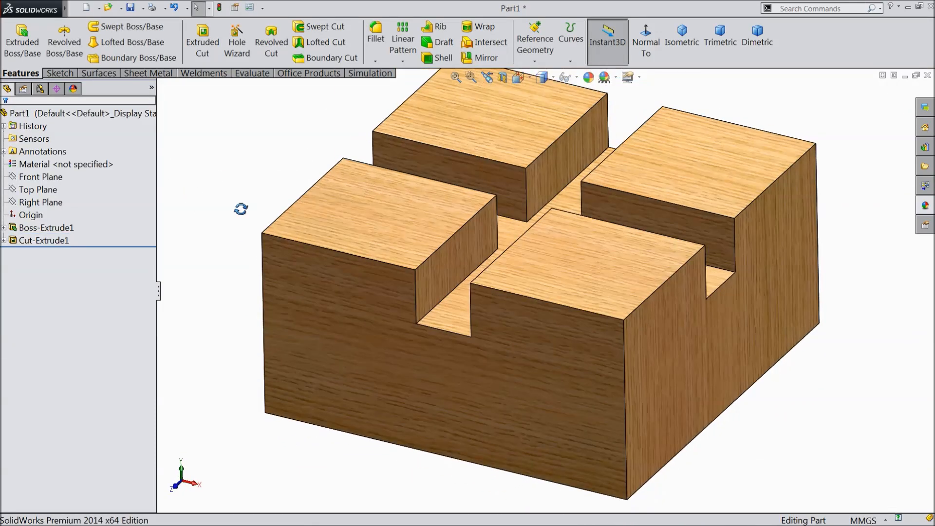
middle_drag(240, 208, 232, 226)
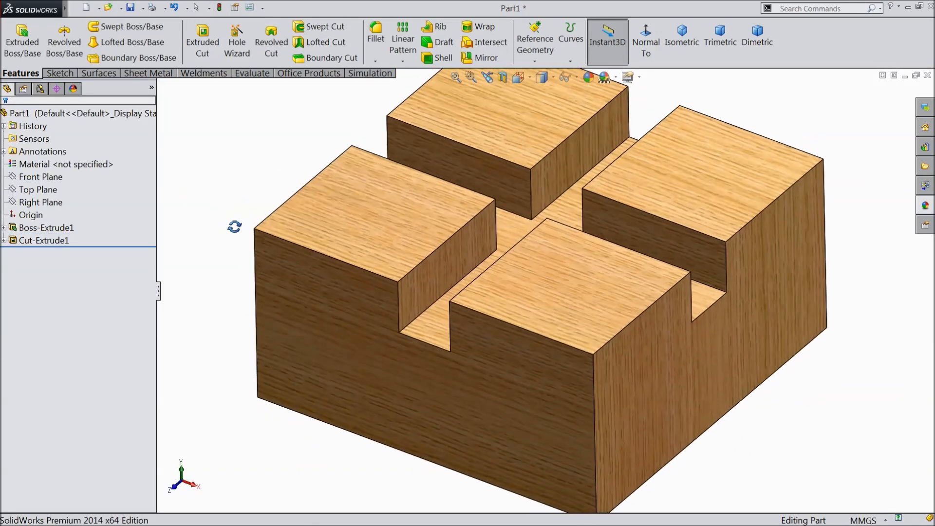
Turn on the Perspective display again for the block with its crossed slots
click(638, 78)
click(669, 138)
mouse_move(745, 136)
middle_down()
mouse_move(689, 151)
mouse_move(703, 202)
mouse_move(726, 141)
mouse_move(730, 156)
middle_up()
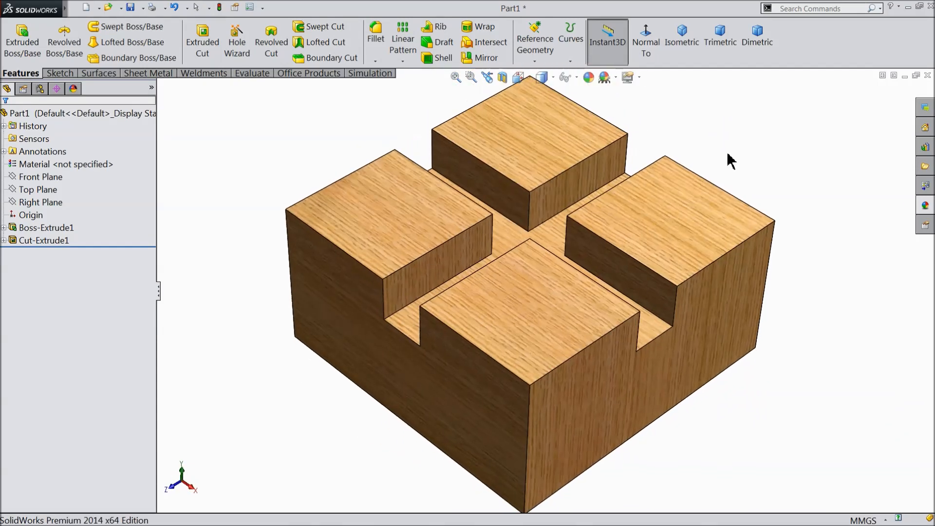
scroll(627, 240, down, 4)
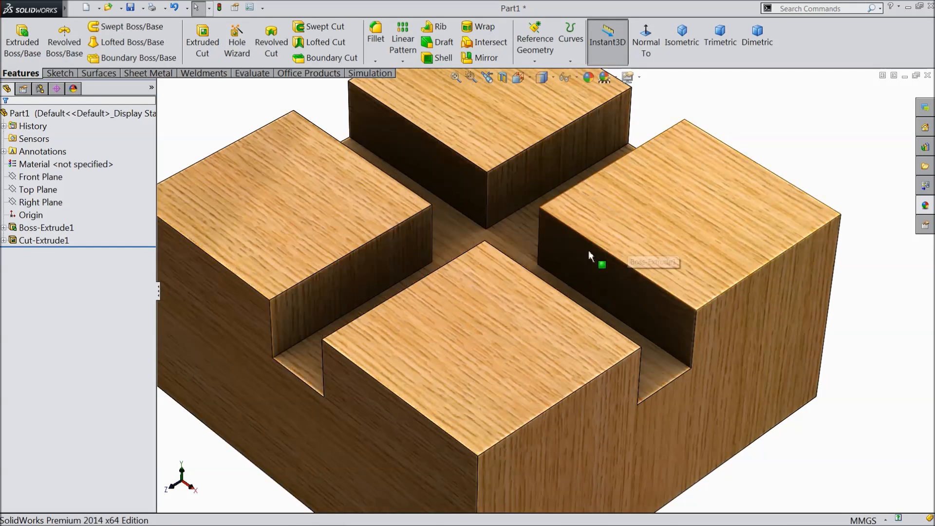
click(633, 77)
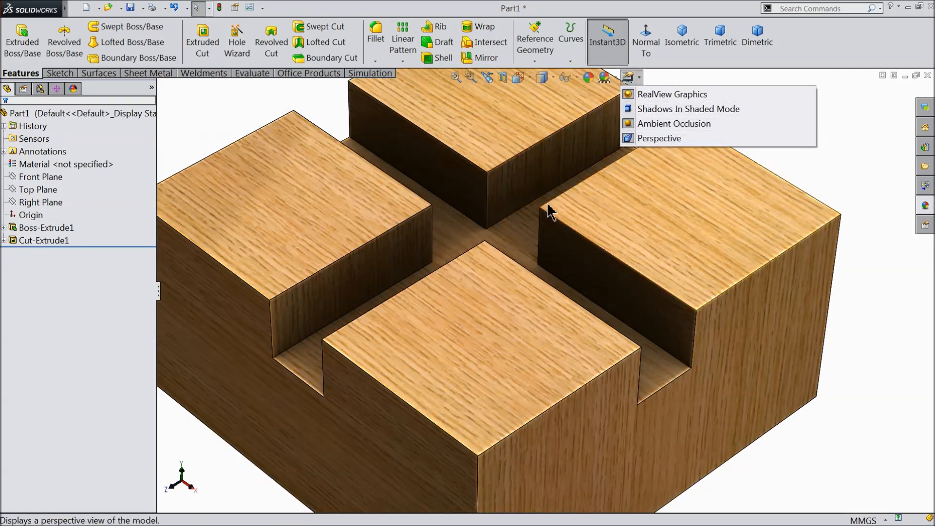
click(827, 163)
mouse_move(776, 253)
middle_down()
mouse_move(764, 240)
mouse_move(736, 251)
middle_up()
middle_drag(504, 253, 509, 242)
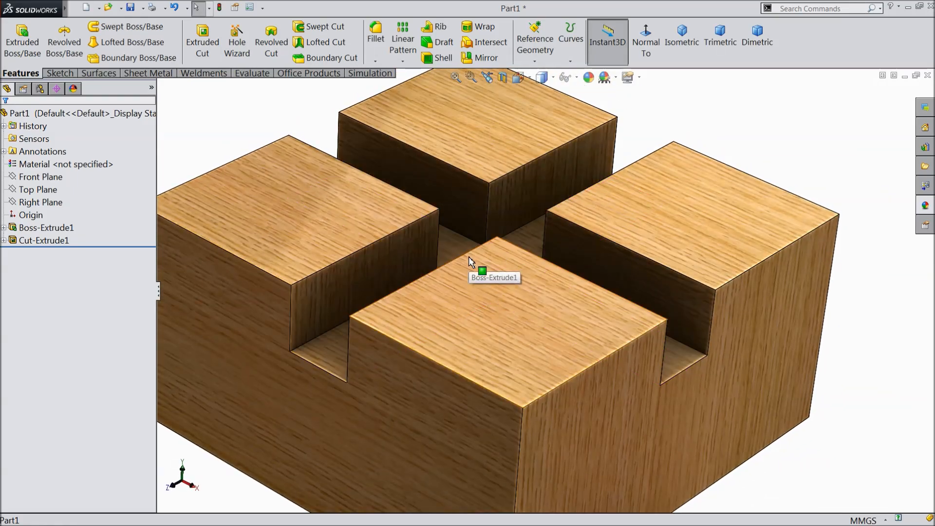
scroll(462, 263, up, 2)
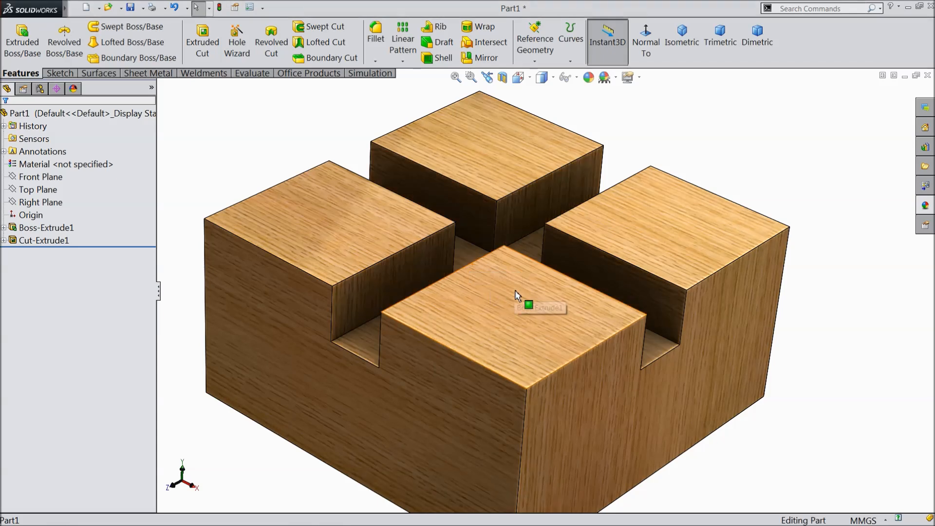
Round the block's outer edges, including the top edges of the slots and their end openings, with a 1 mm constant-size fillet
click(380, 42)
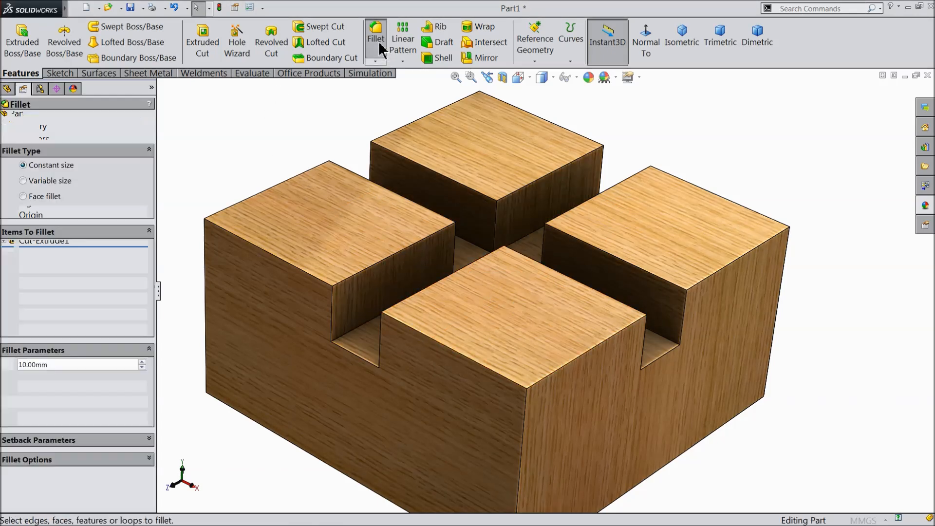
text(1)
key(Return)
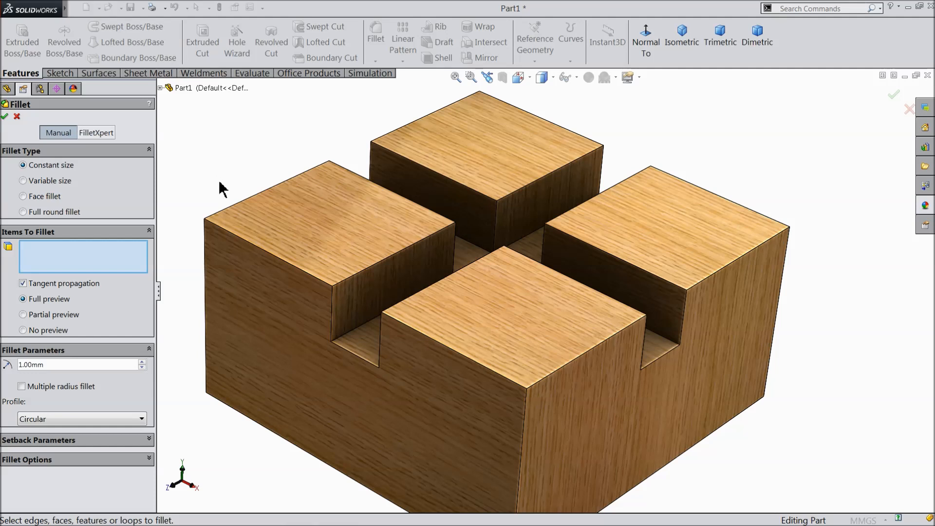
click(354, 278)
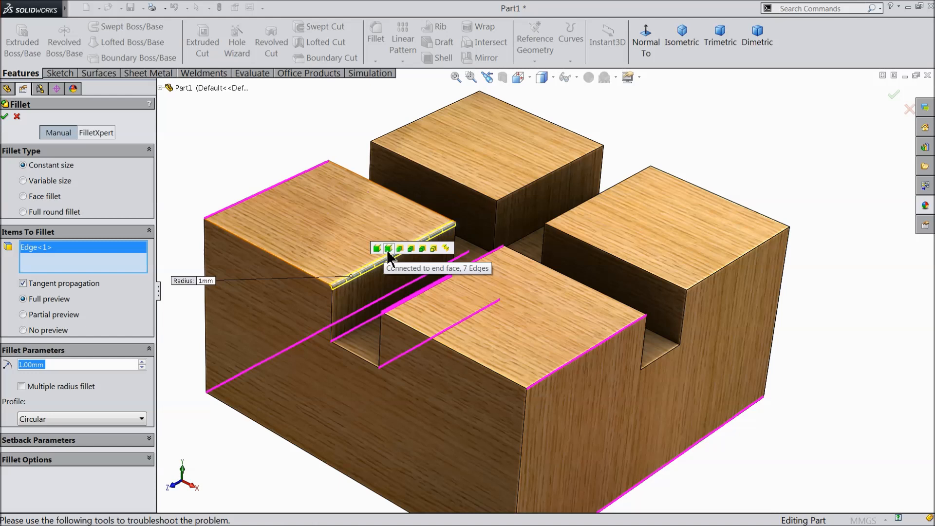
click(412, 249)
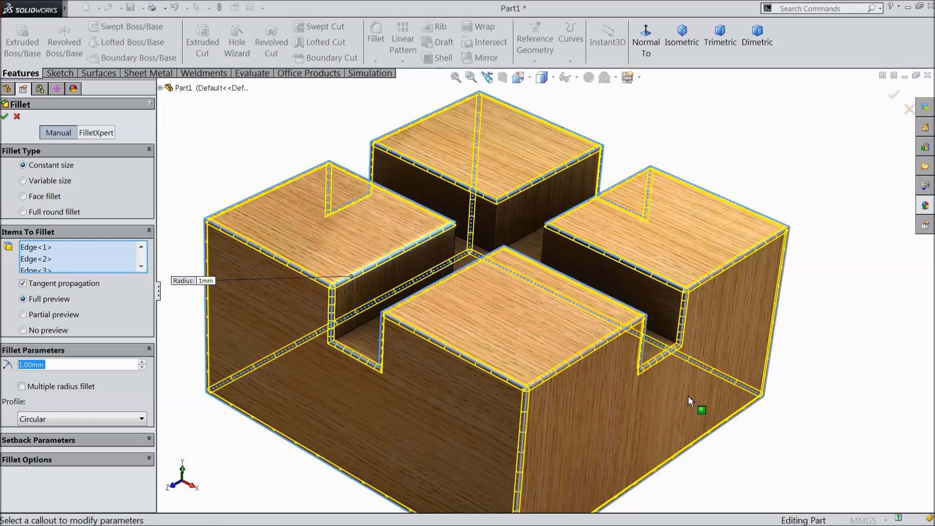
scroll(691, 402, up, 3)
mouse_move(689, 401)
middle_down()
mouse_move(609, 313)
mouse_move(600, 268)
mouse_move(688, 419)
middle_up()
scroll(536, 332, down, 3)
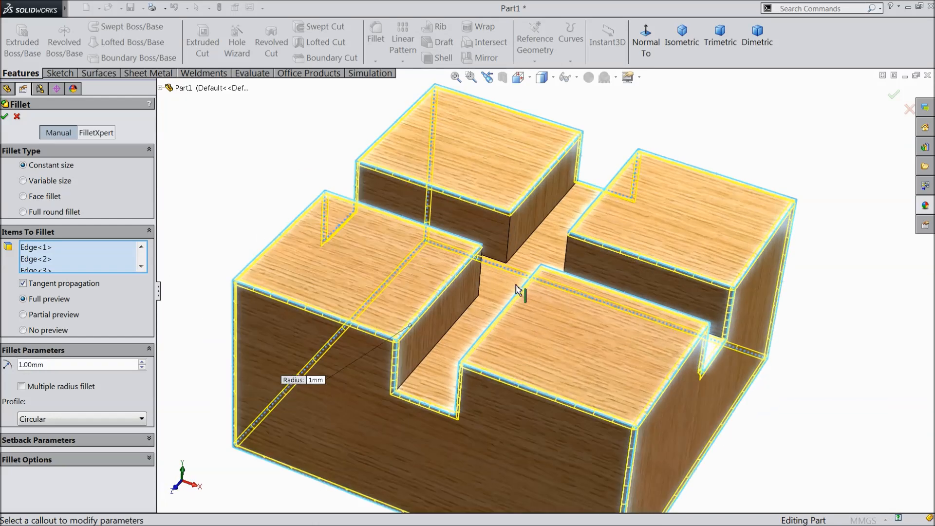
click(4, 115)
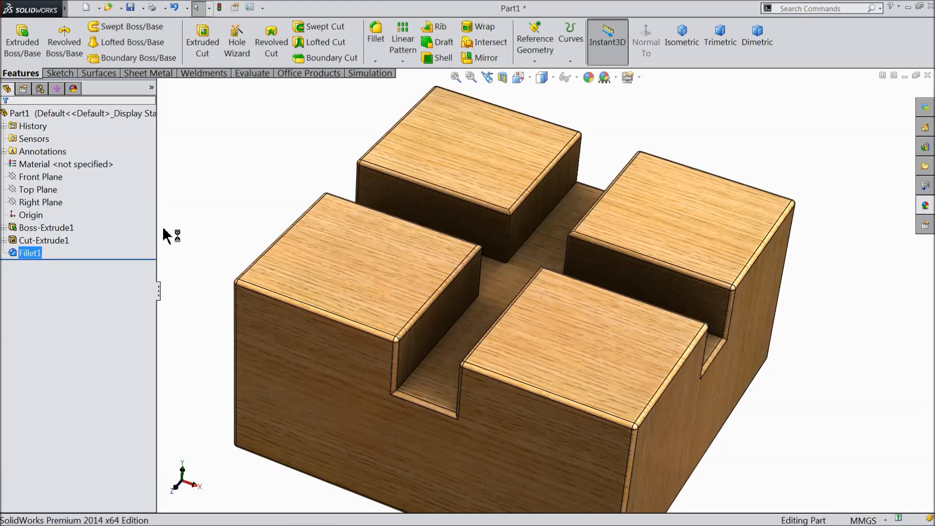
mouse_move(208, 227)
middle_down()
mouse_move(189, 317)
mouse_move(152, 309)
mouse_move(198, 290)
mouse_move(194, 214)
mouse_move(230, 234)
mouse_move(228, 246)
mouse_move(205, 199)
mouse_move(218, 182)
mouse_move(215, 224)
mouse_move(244, 180)
mouse_move(225, 222)
mouse_move(216, 213)
middle_up()
scroll(504, 335, down, 1)
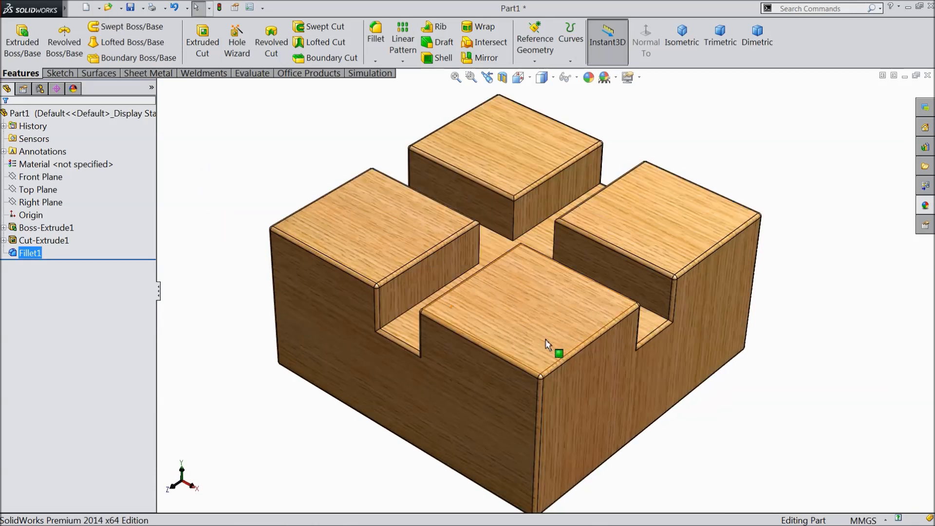
Save the part as 1.Base in a new folder named Toy box animation on the Desktop
click(137, 11)
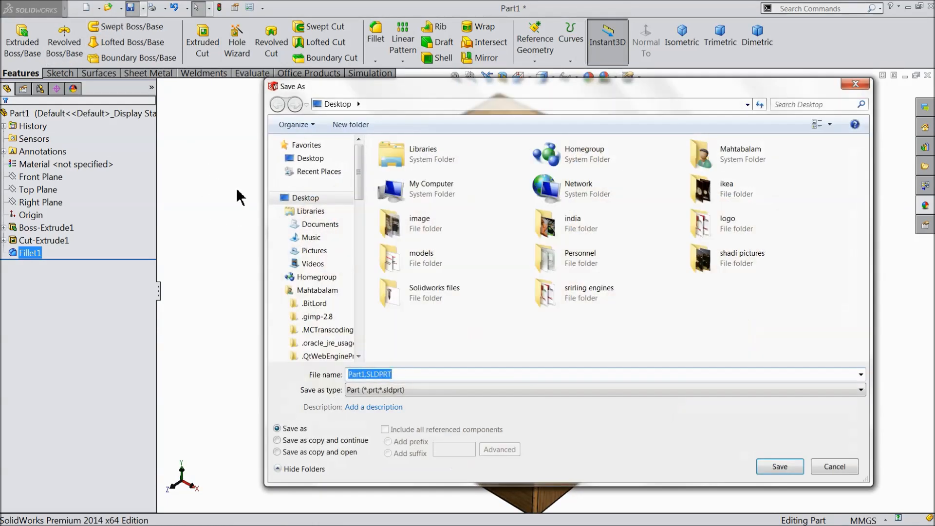
click(327, 161)
click(351, 125)
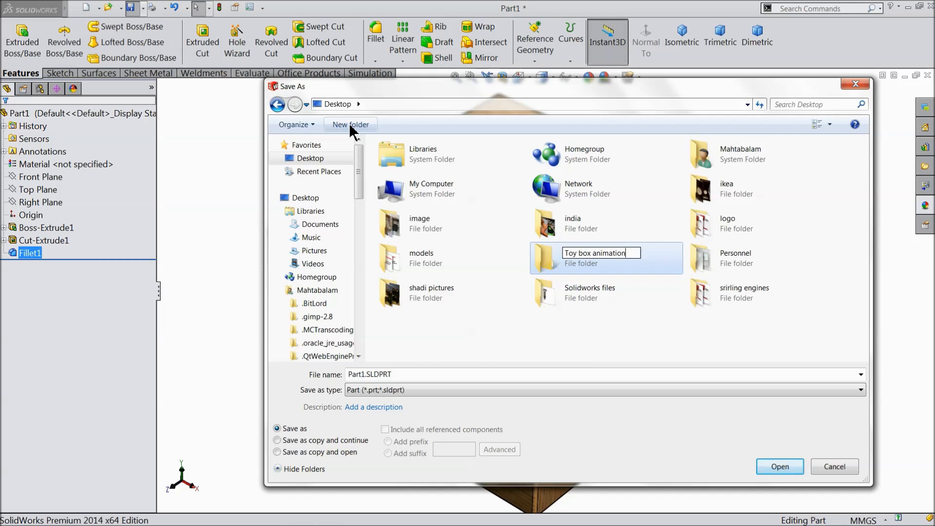
key(Return)
double_click(751, 307)
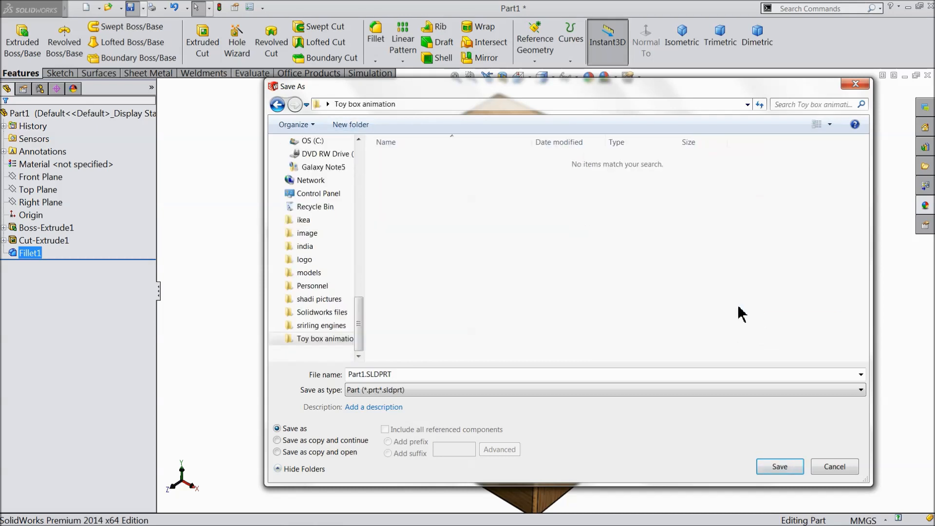
click(466, 374)
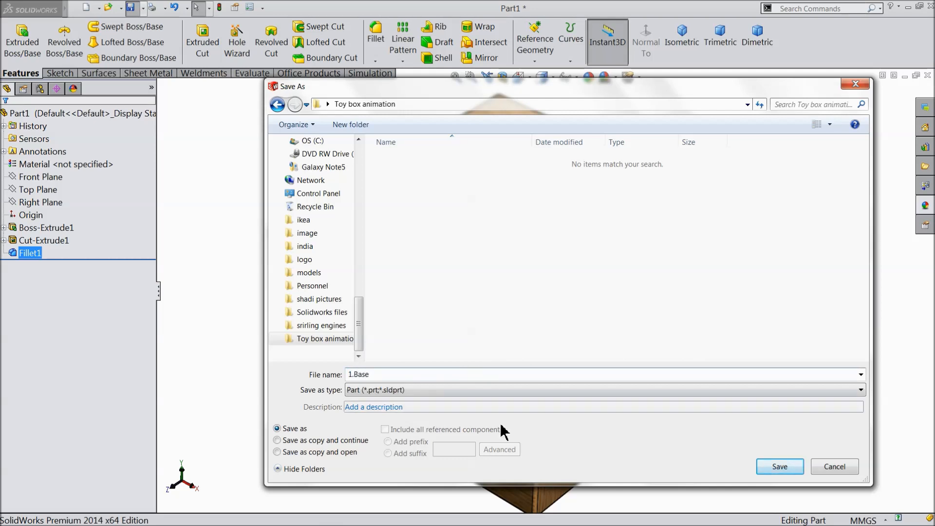
click(756, 471)
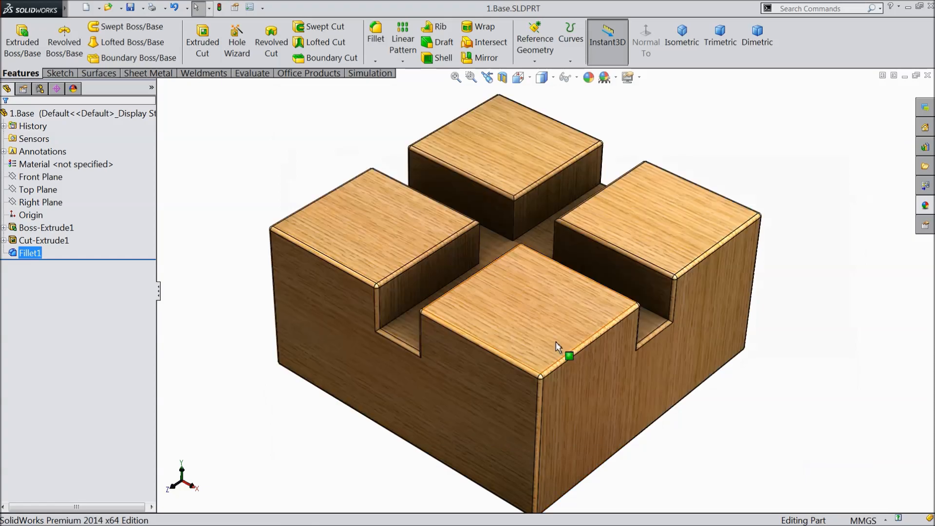
middle_drag(556, 341, 555, 300)
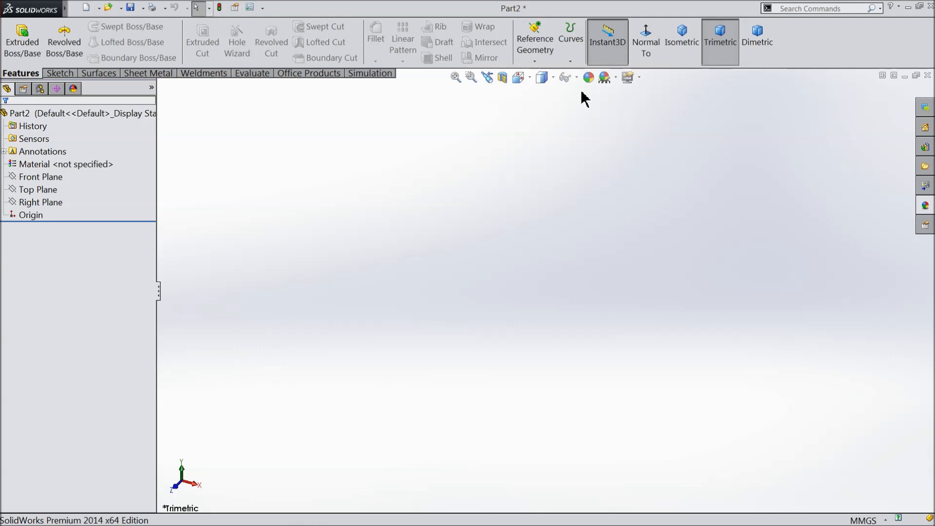
Give the new part a plain white background and start a sketch on the Top Plane
click(615, 77)
click(628, 35)
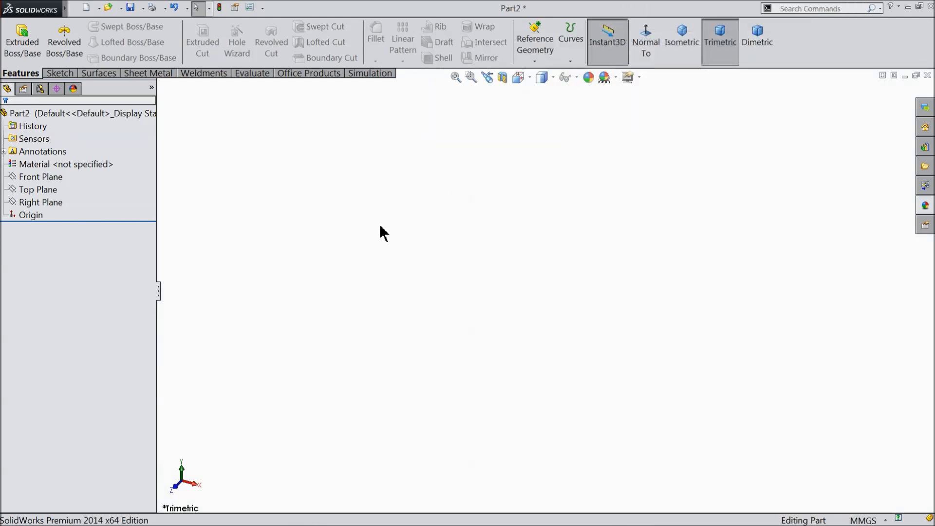
click(24, 192)
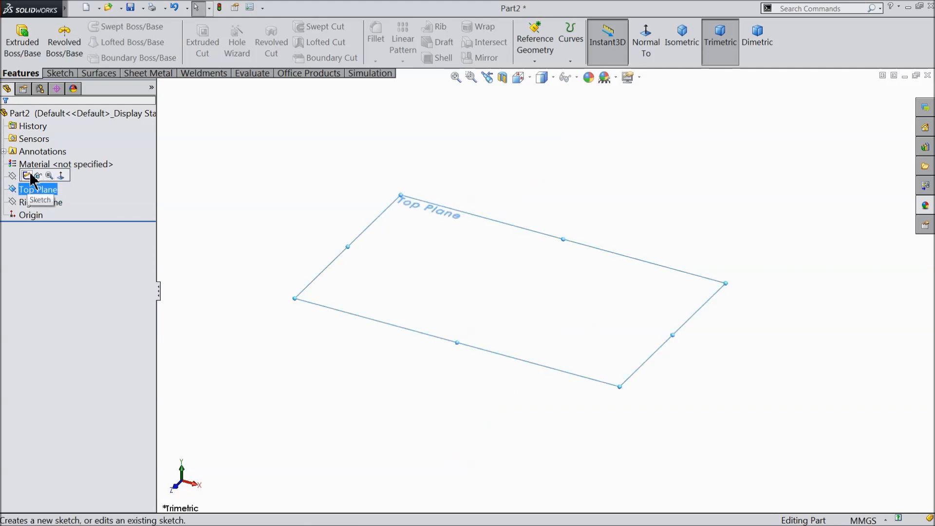
click(25, 176)
click(60, 73)
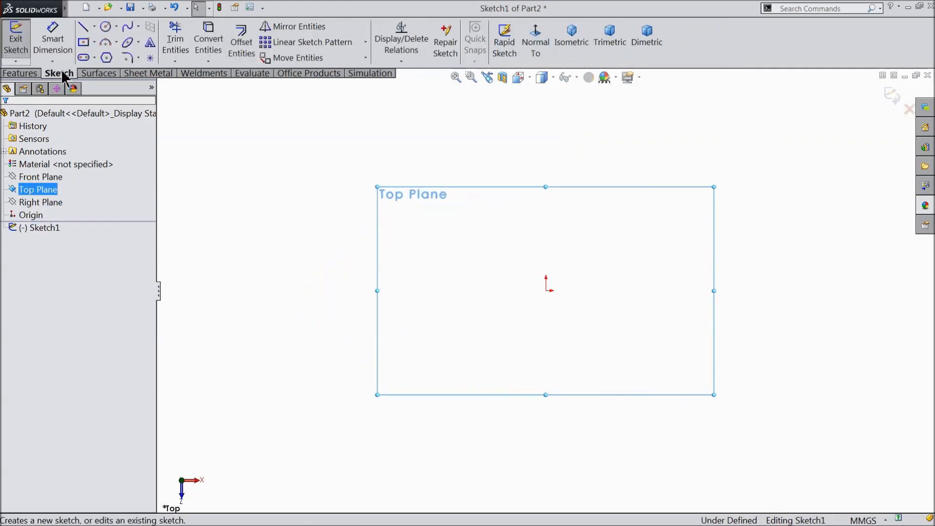
Sketch a center rectangle about 210 mm wide and 121 mm high, centred on the origin
click(96, 43)
click(114, 72)
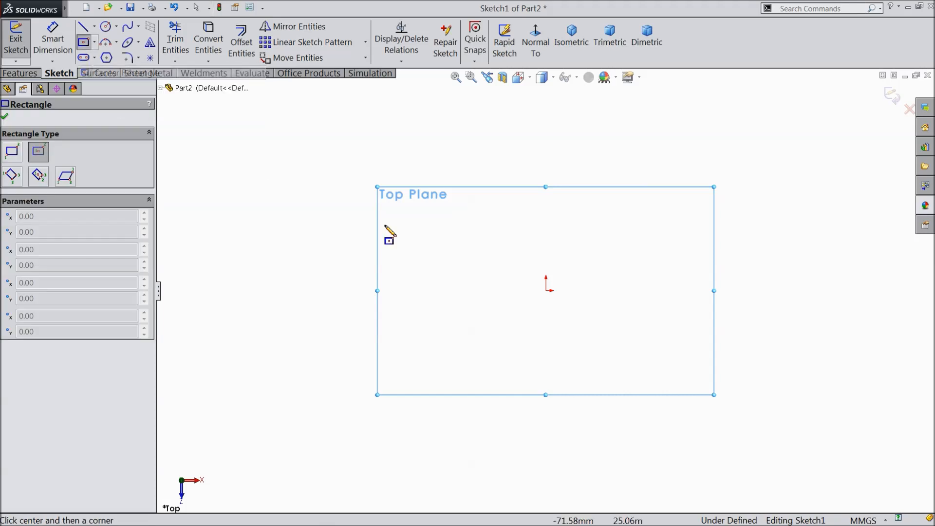
click(546, 291)
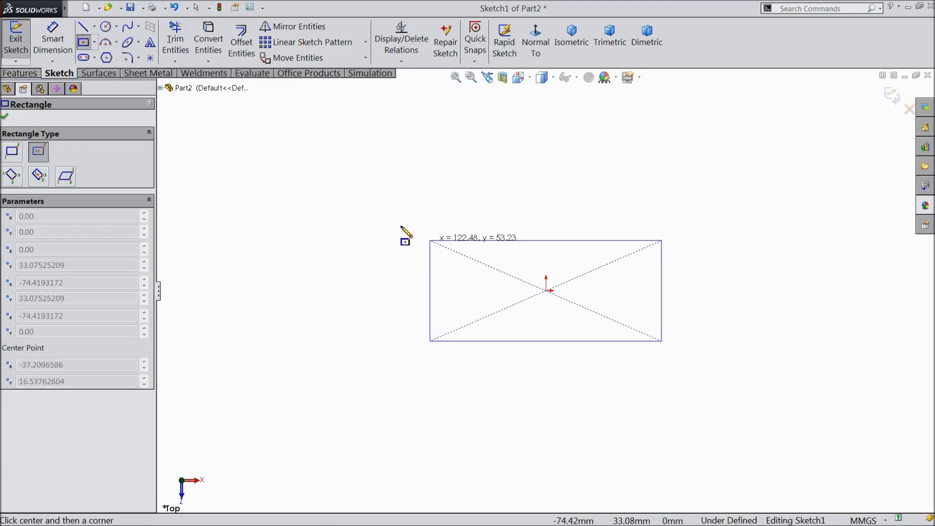
click(347, 176)
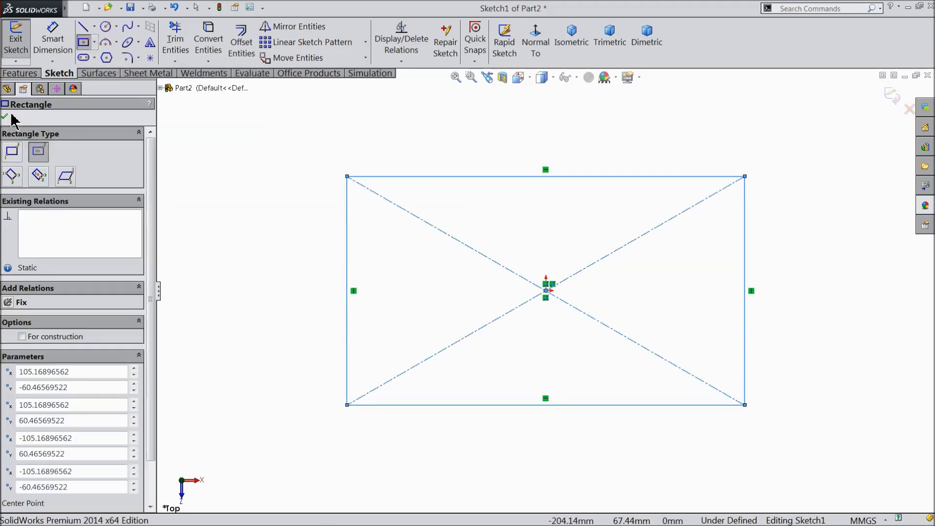
click(5, 116)
Dimension the rectangle's top edge to 25 mm and its left edge to 15 mm
click(52, 42)
click(579, 178)
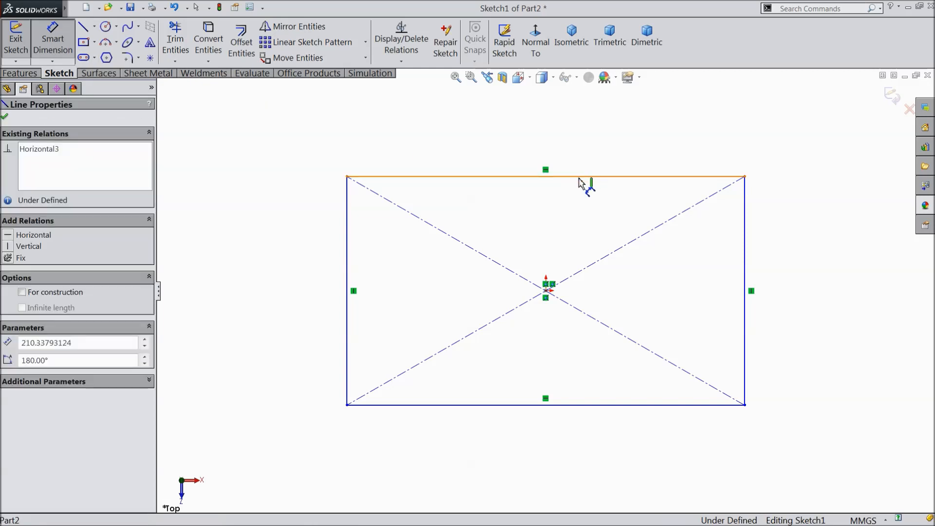
click(562, 147)
text(2)
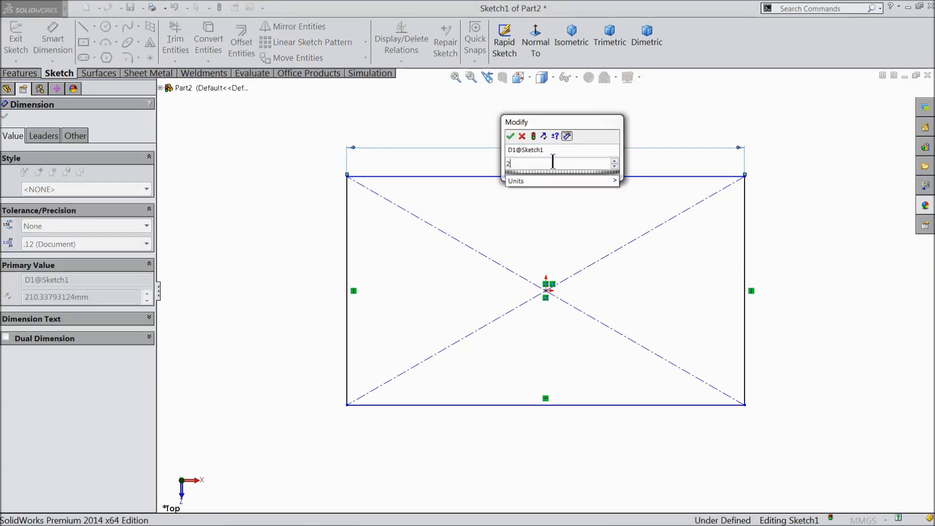
text(5)
click(511, 136)
click(347, 251)
click(295, 276)
text(2)
key(BackSpace)
text(15)
click(236, 260)
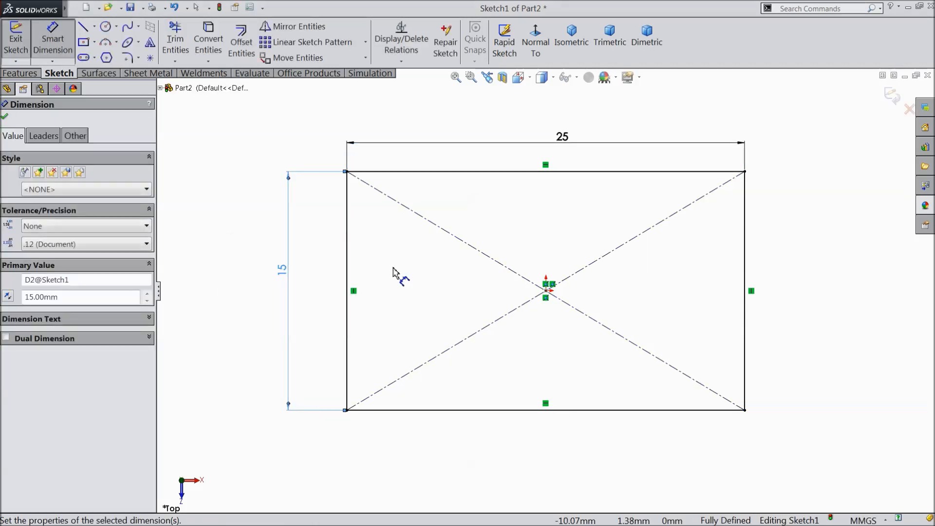
click(4, 117)
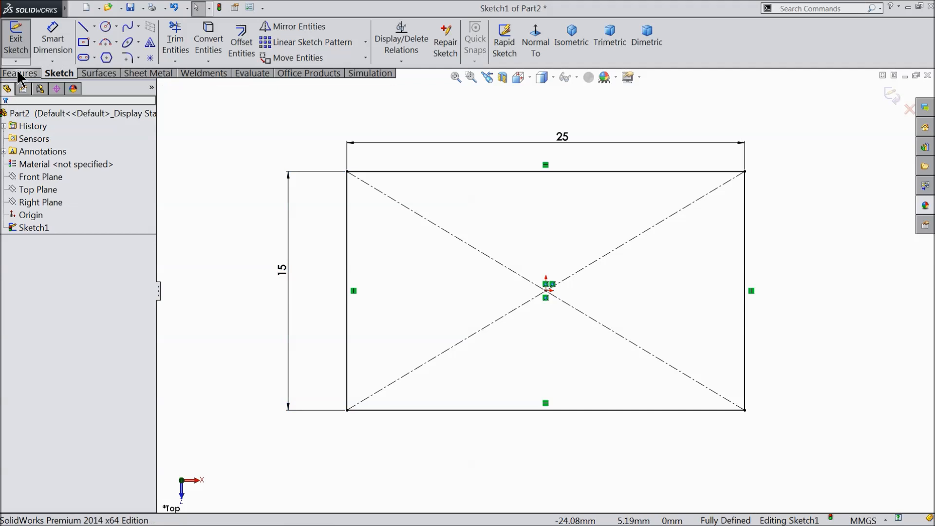
Extrude the rectangle as a Blind boss 20 mm high
click(20, 73)
click(22, 42)
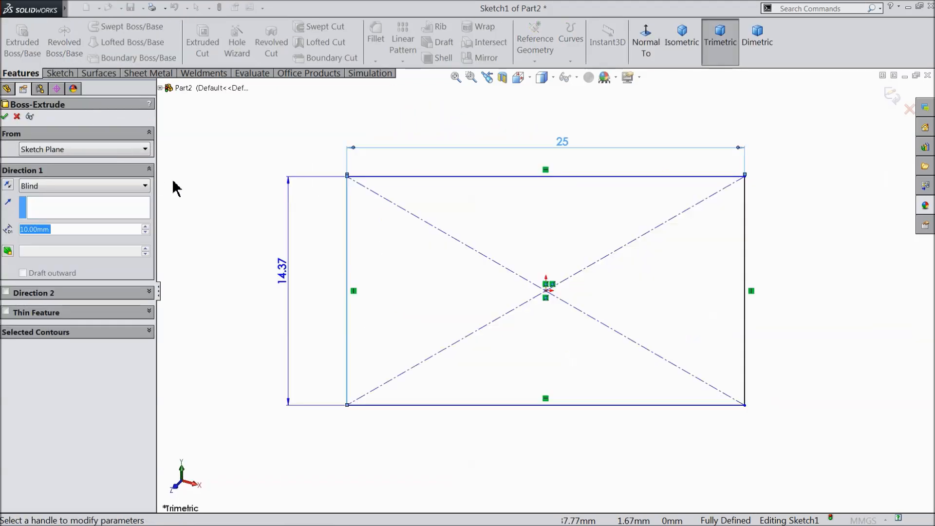
click(145, 226)
scroll(352, 209, up, 2)
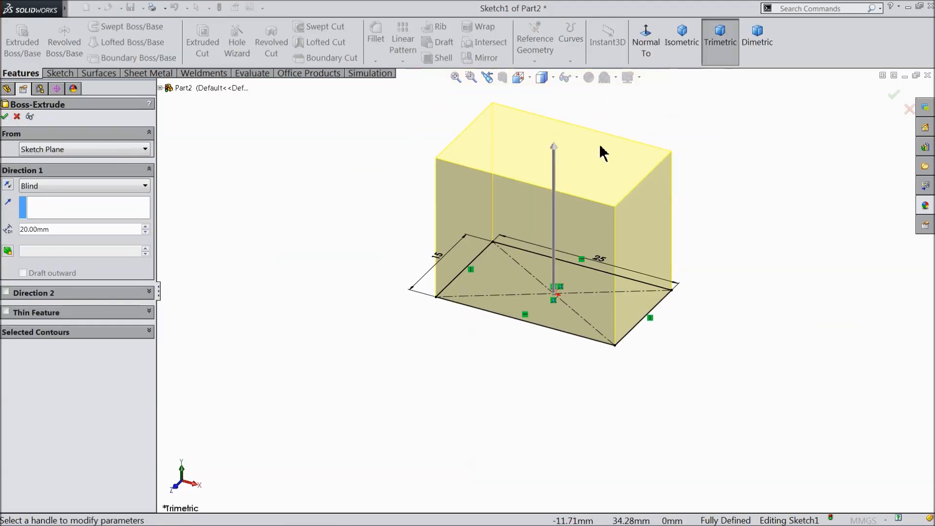
scroll(601, 144, down, 2)
click(5, 117)
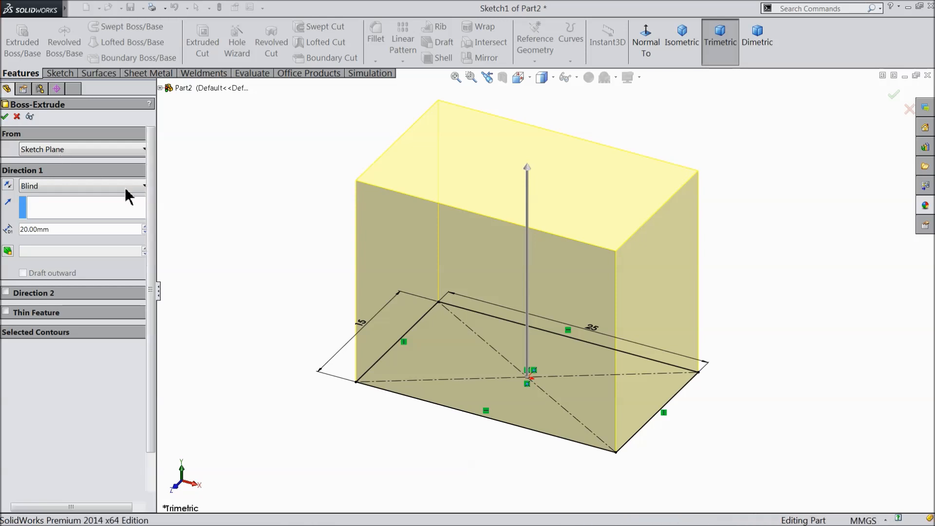
Apply the oak wood appearance to the whole part
click(90, 115)
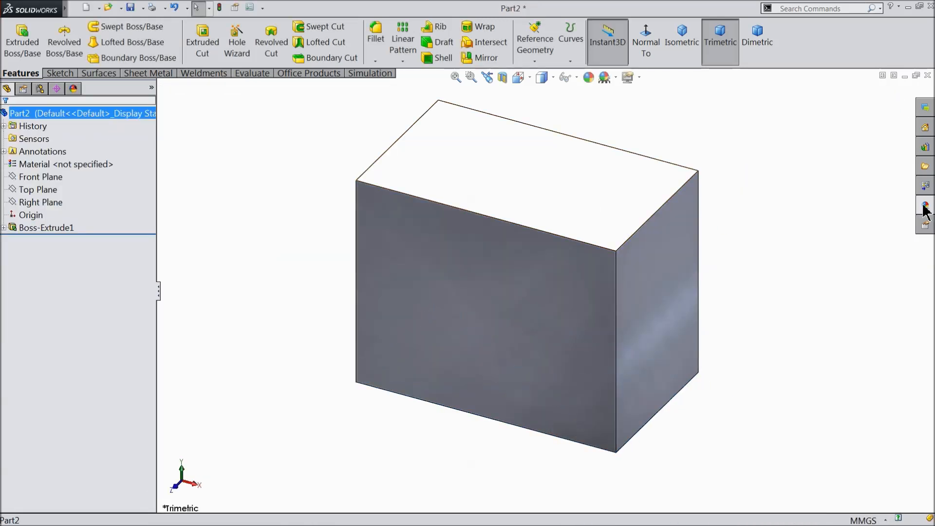
click(925, 206)
double_click(851, 332)
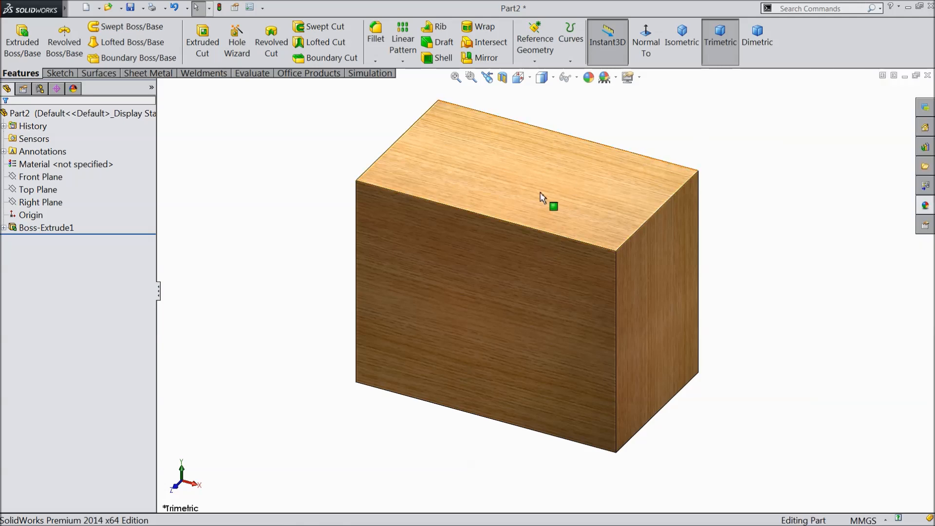
Start a sketch on the block's top face and draw a circle centred on the origin
click(539, 195)
click(573, 156)
click(648, 54)
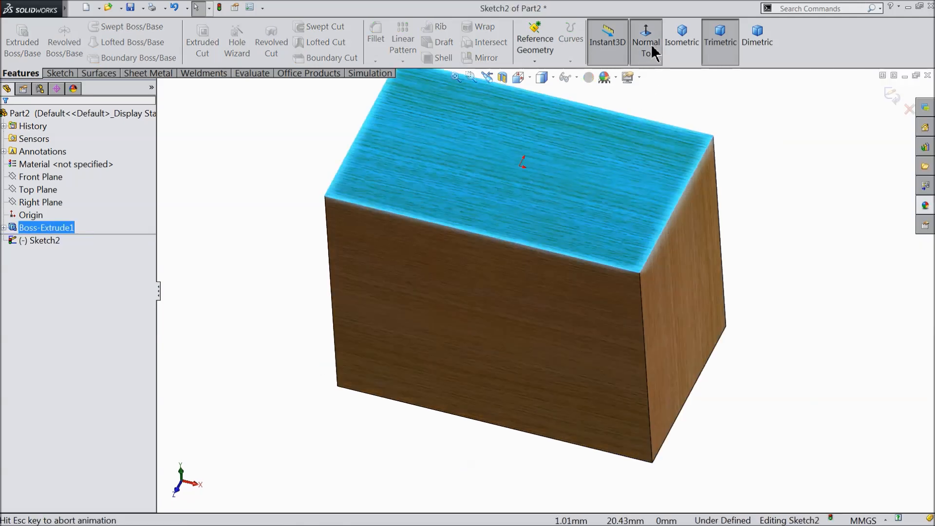
click(59, 73)
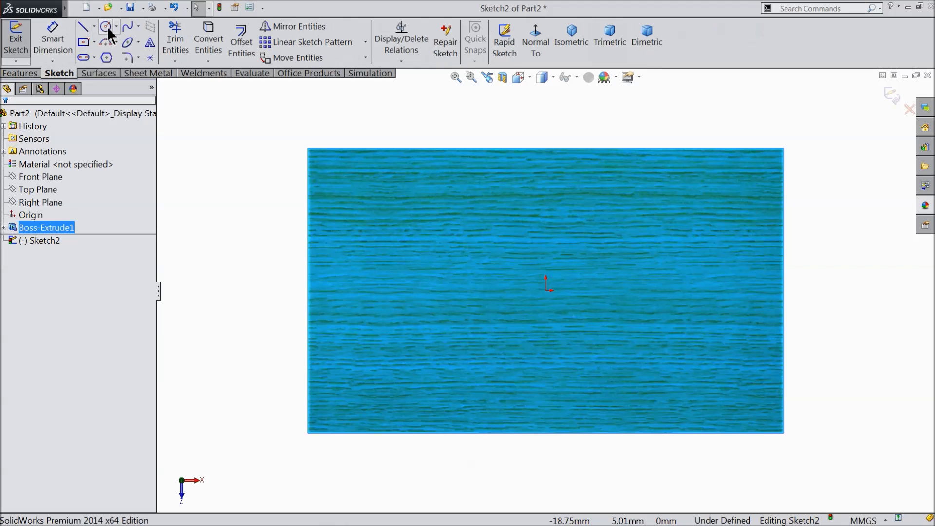
click(106, 26)
click(547, 291)
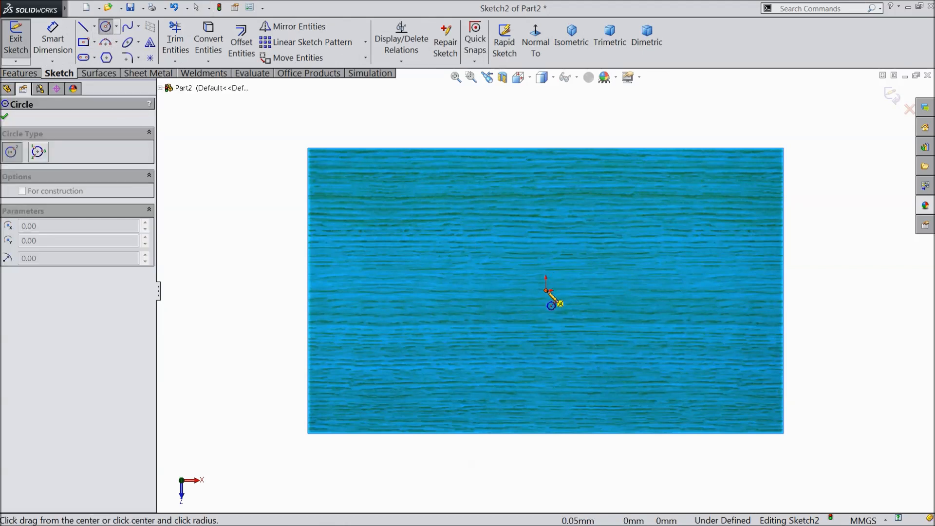
click(473, 249)
Dimension the circle's diameter and set it to 5.2 mm
click(53, 39)
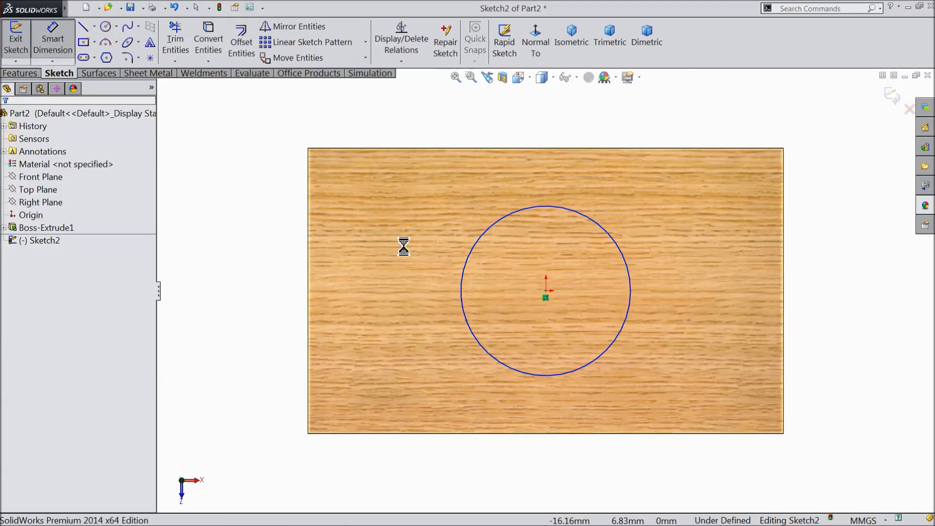
click(461, 283)
click(287, 287)
text(5.2)
click(229, 263)
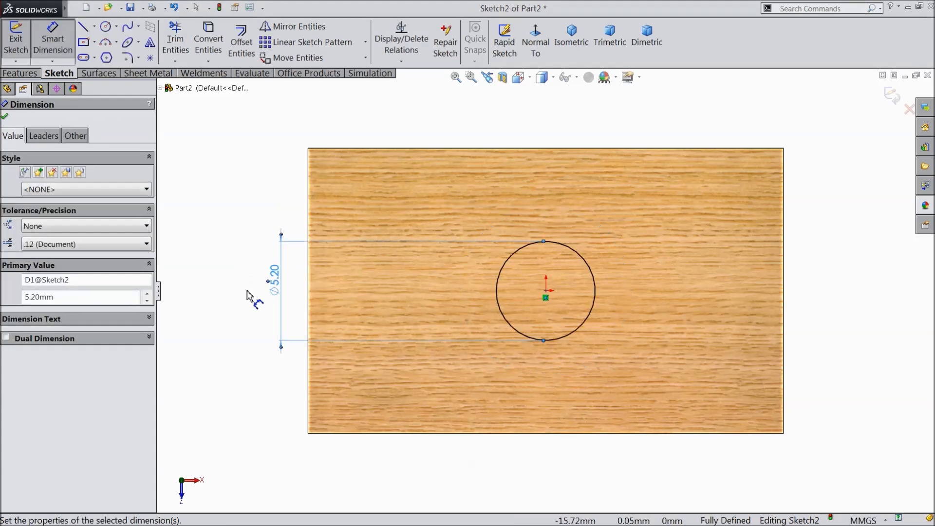
Cut-extrude the 5.2 mm circle into the block as a Blind cut 10 mm deep
scroll(600, 297, down, 2)
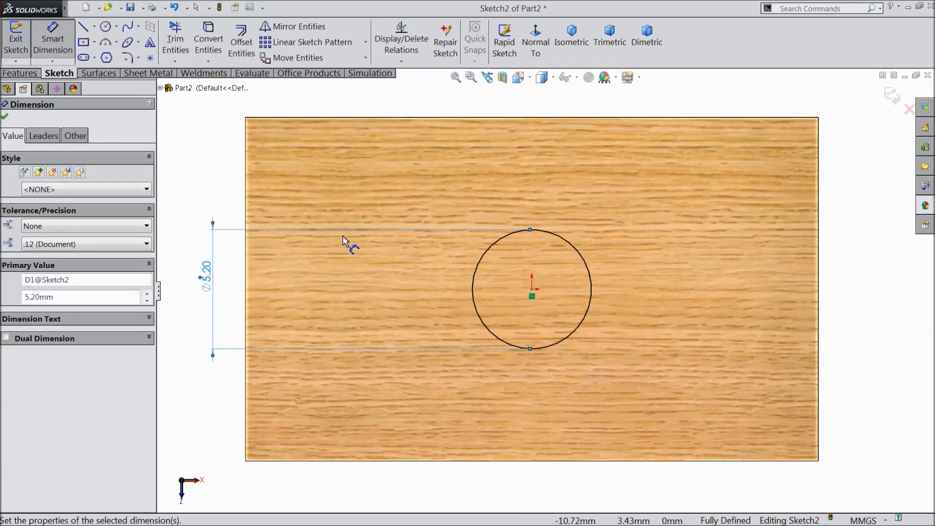
click(21, 73)
click(202, 43)
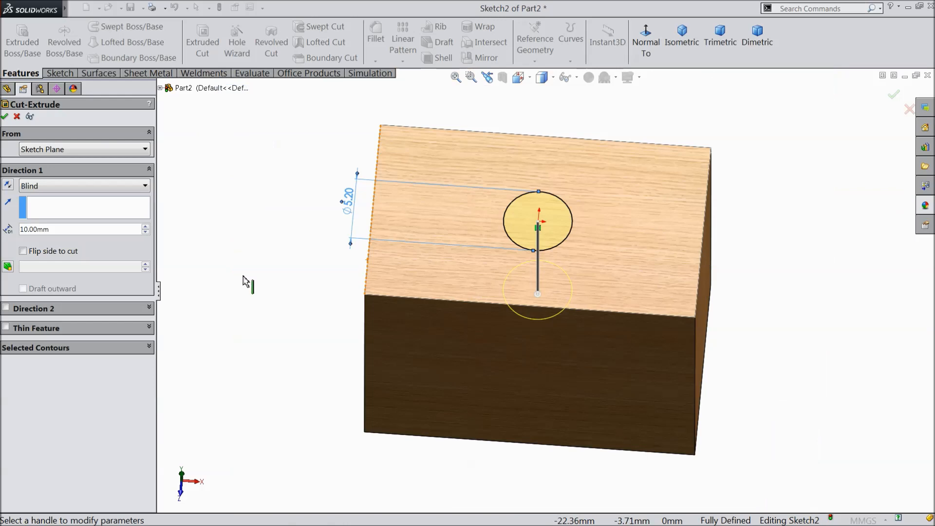
middle_drag(244, 282, 438, 236)
scroll(585, 220, down, 2)
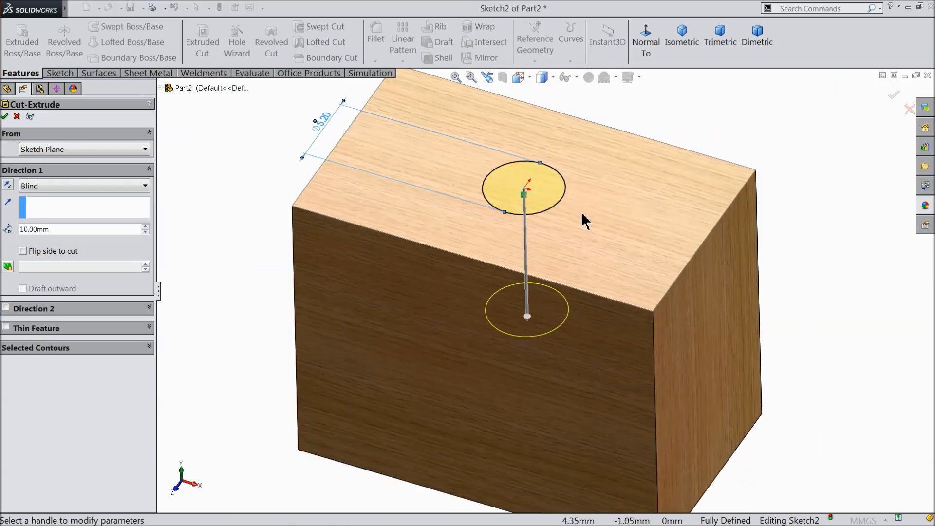
click(6, 117)
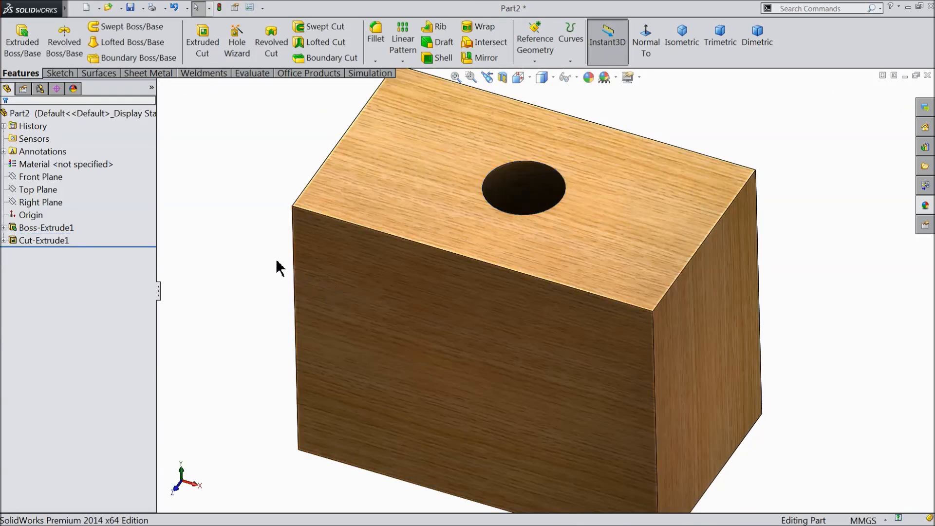
Fillet all edges of the block, including the hole's rim, with a constant 1 mm radius
middle_drag(529, 233, 518, 209)
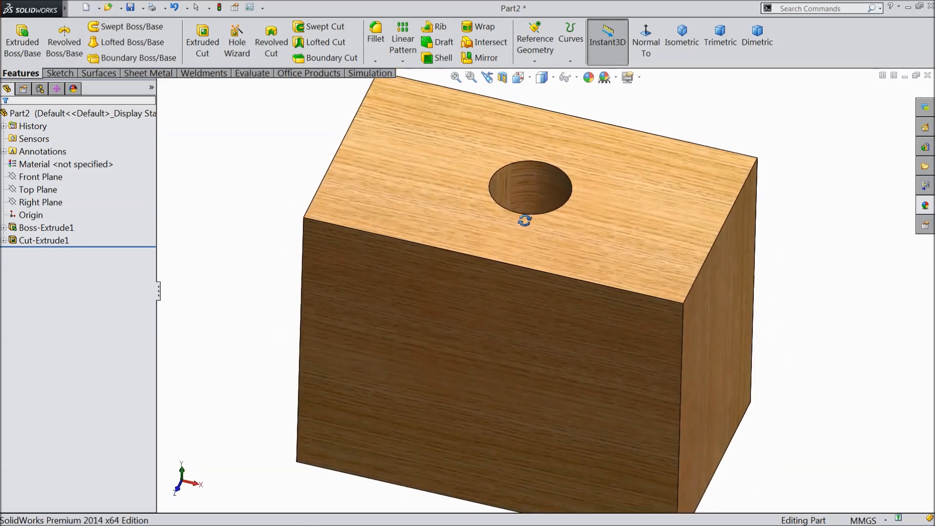
click(376, 36)
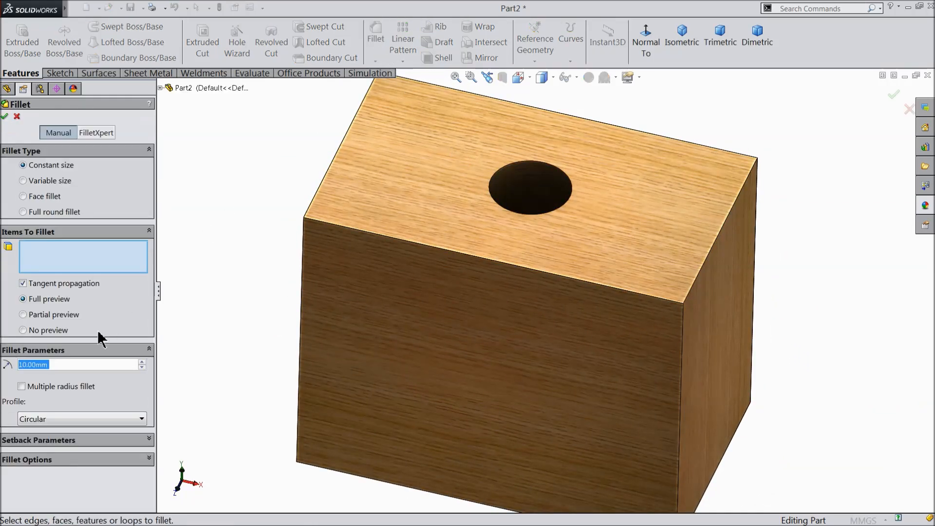
text(1)
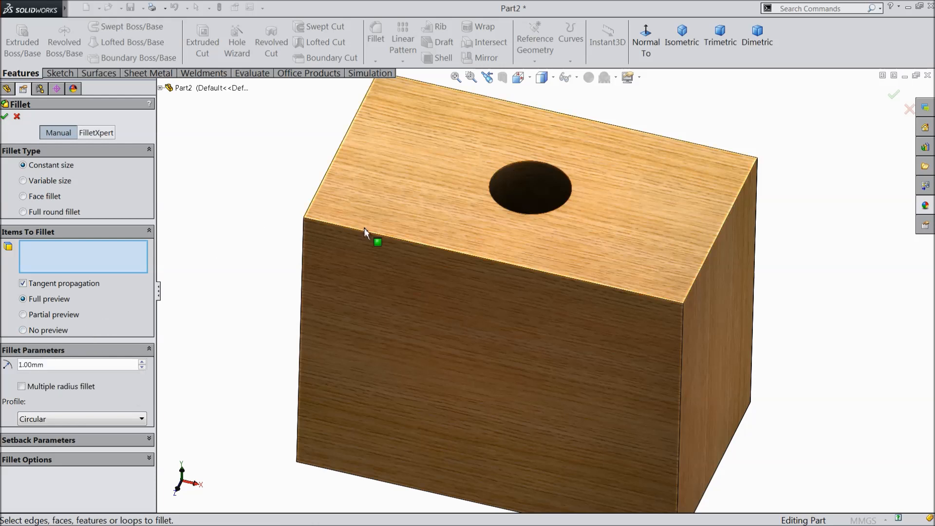
click(366, 232)
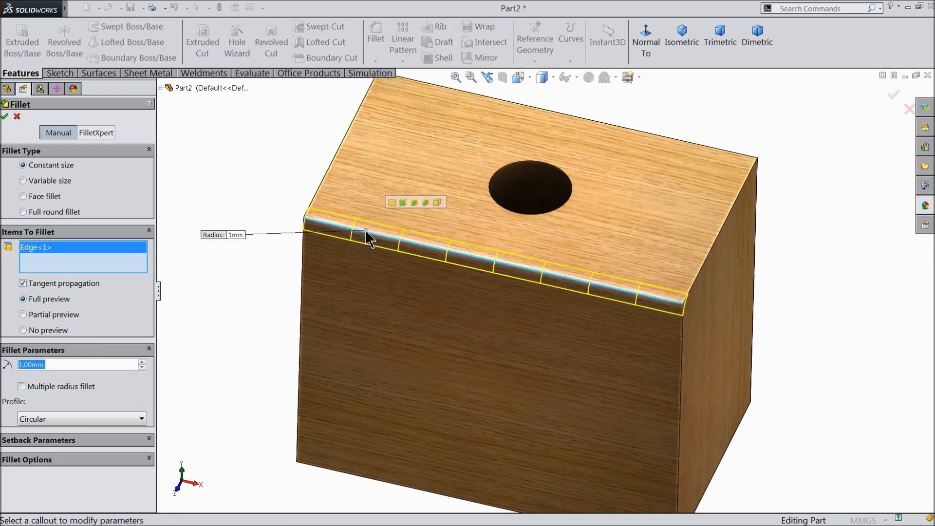
click(426, 204)
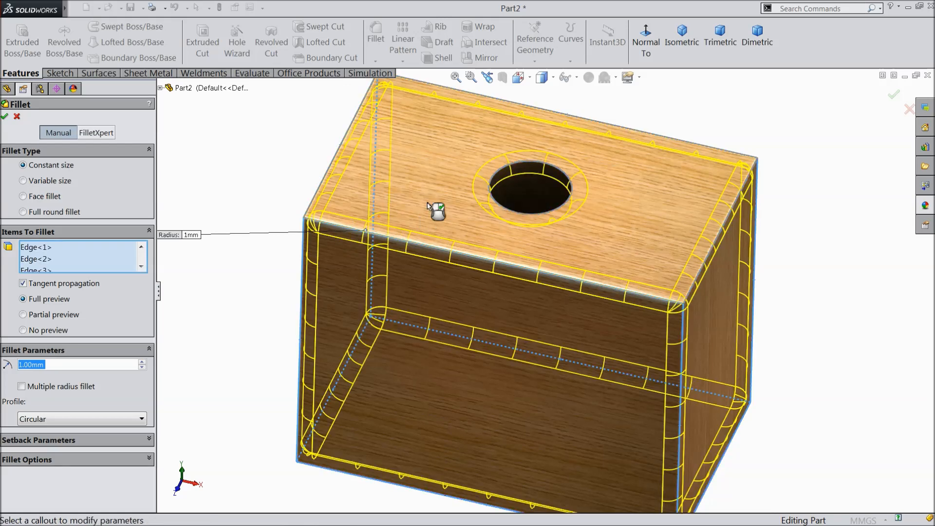
mouse_move(222, 315)
middle_down()
mouse_move(209, 293)
mouse_move(224, 301)
middle_up()
click(4, 116)
mouse_move(253, 254)
middle_down()
mouse_move(229, 296)
mouse_move(248, 256)
middle_up()
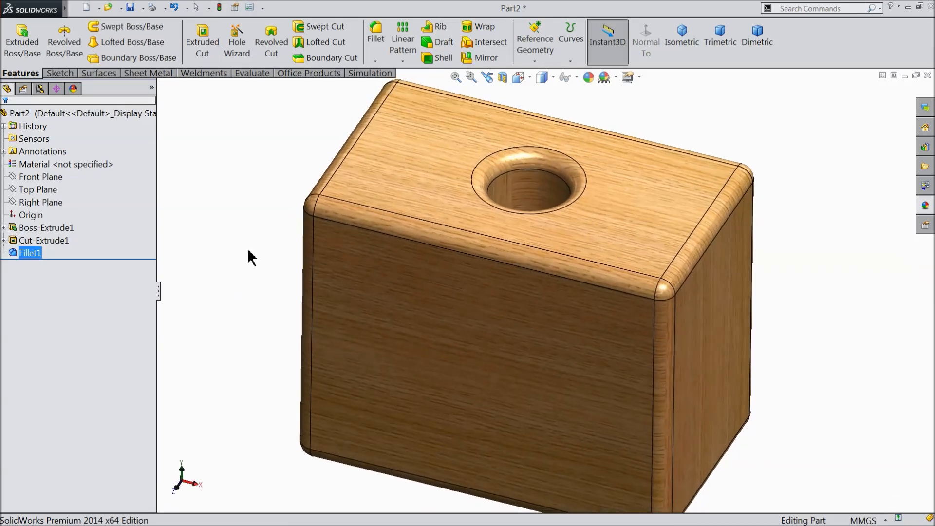
Save the part as "2.Sliding Bush" in the Toy box animation folder
click(131, 7)
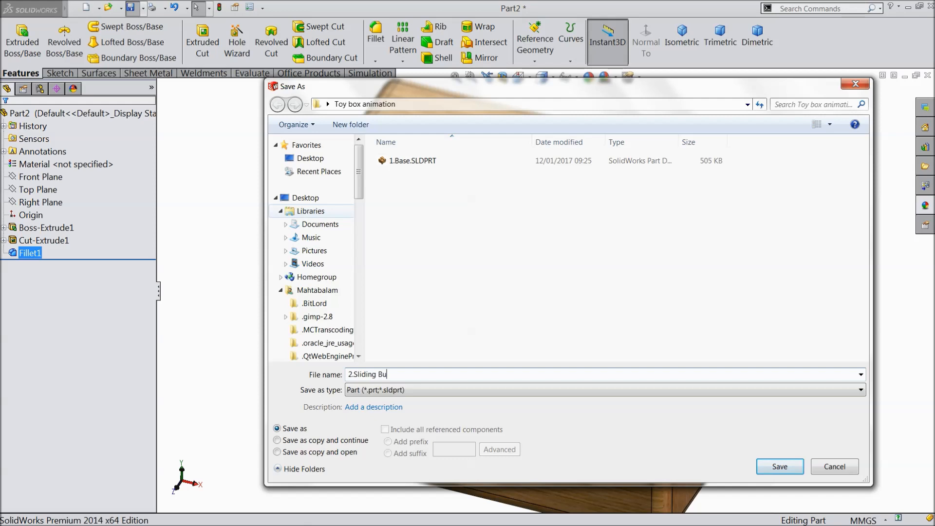
click(780, 466)
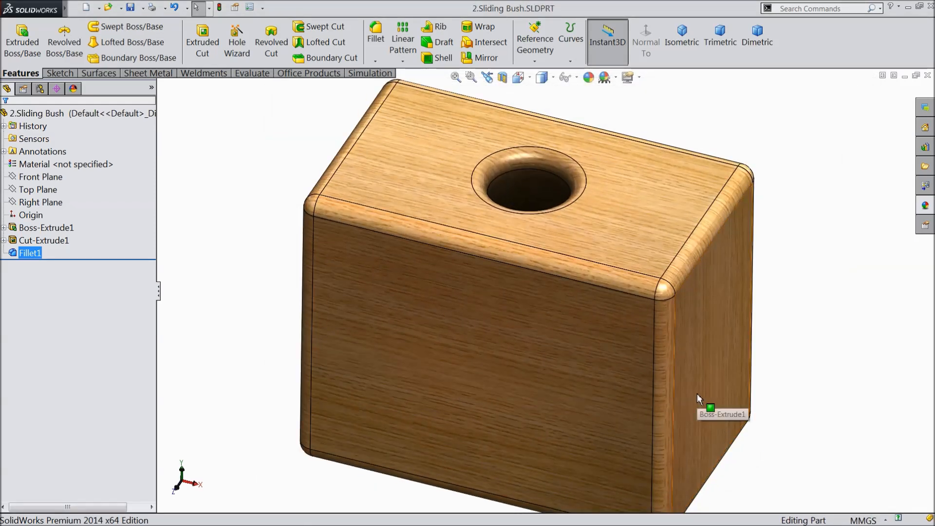
scroll(697, 394, up, 2)
middle_drag(695, 399, 628, 352)
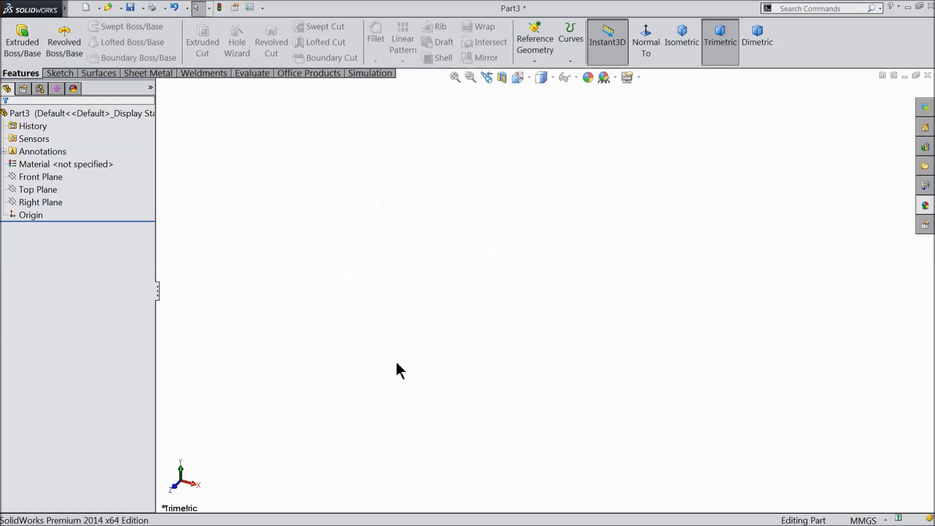
Start a sketch on the Front Plane and draw a center rectangle about 332 mm wide, centred on the origin
click(16, 178)
click(19, 163)
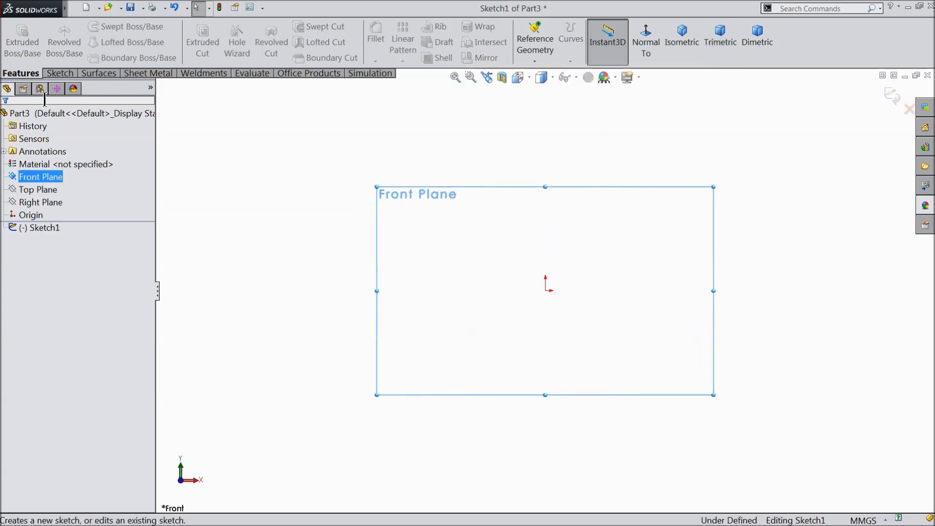
click(69, 75)
click(95, 42)
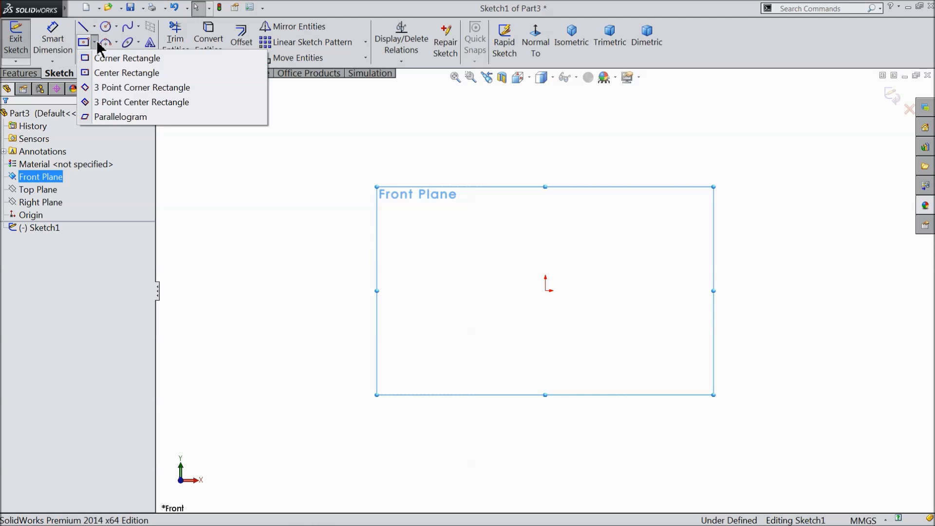
click(90, 72)
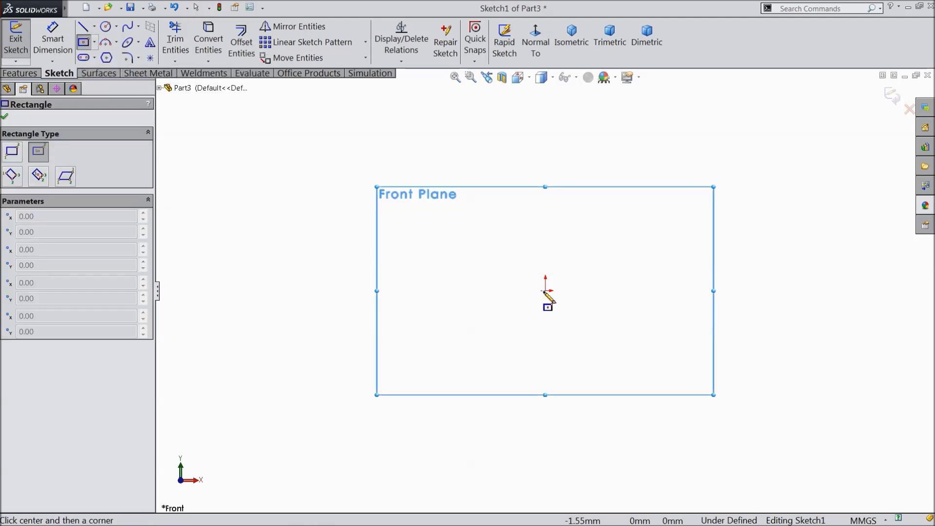
click(545, 290)
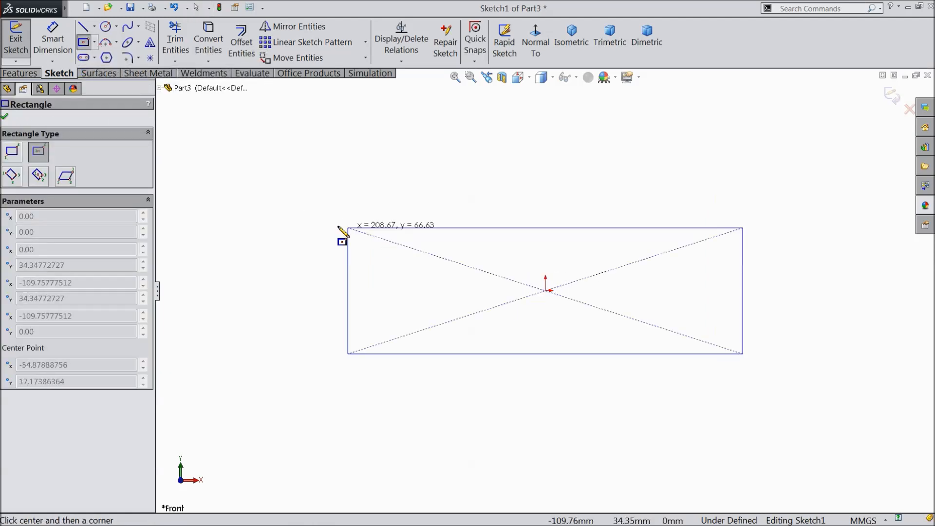
click(232, 242)
right_click(218, 134)
click(240, 122)
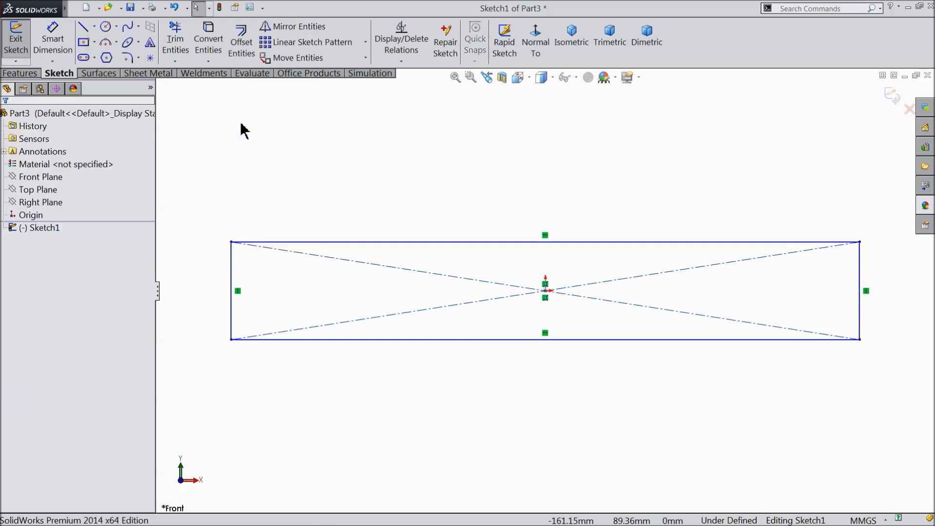
Dimension the rectangle's width as 150 mm and its height as 15 mm
click(51, 38)
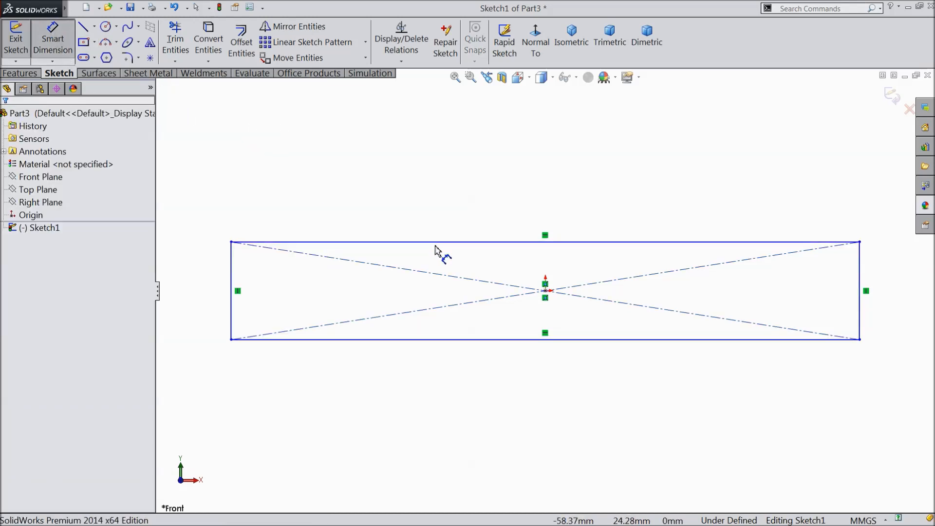
click(437, 246)
click(456, 215)
text(150)
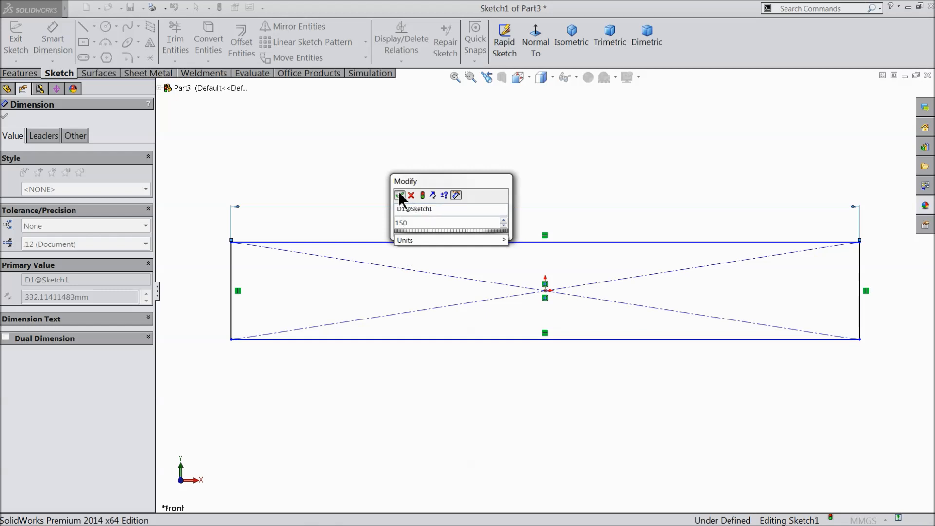
click(400, 195)
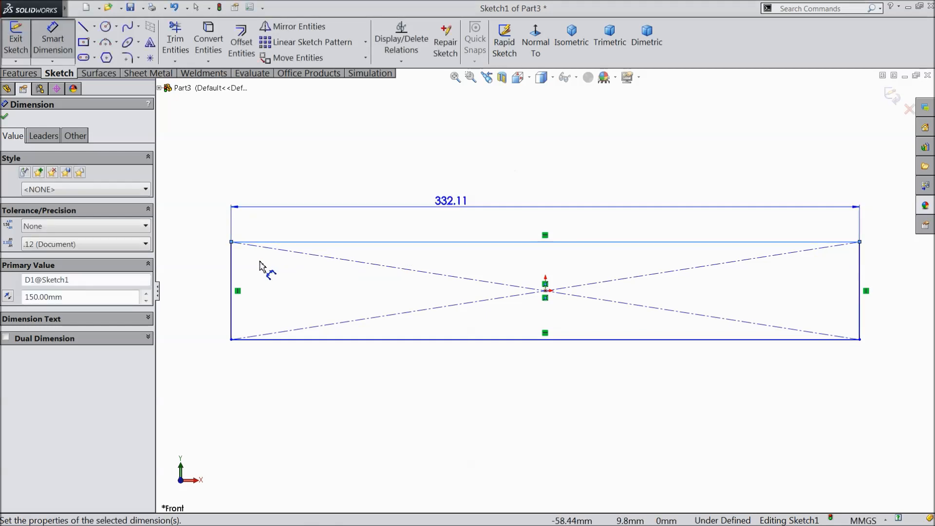
click(232, 273)
click(199, 274)
text(15)
click(146, 258)
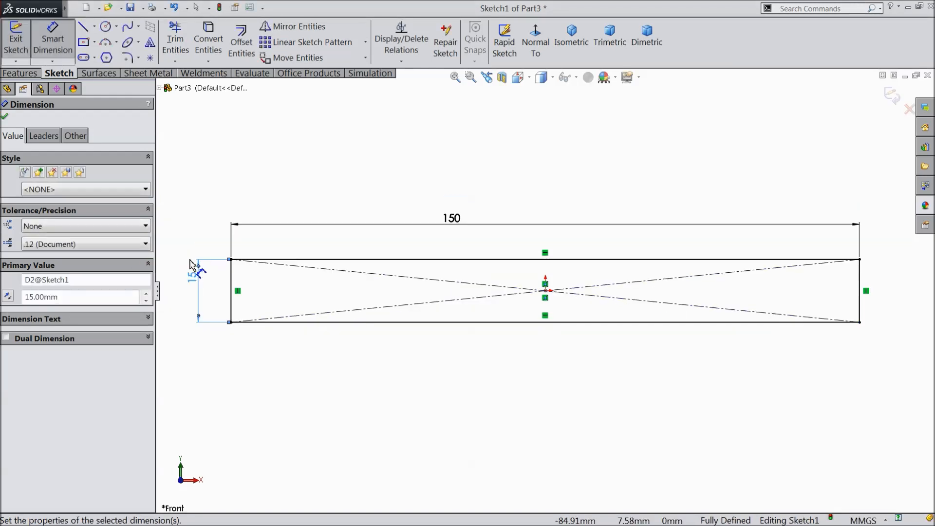
click(4, 116)
Extrude the rectangle as a Mid Plane boss 10 mm thick
click(19, 73)
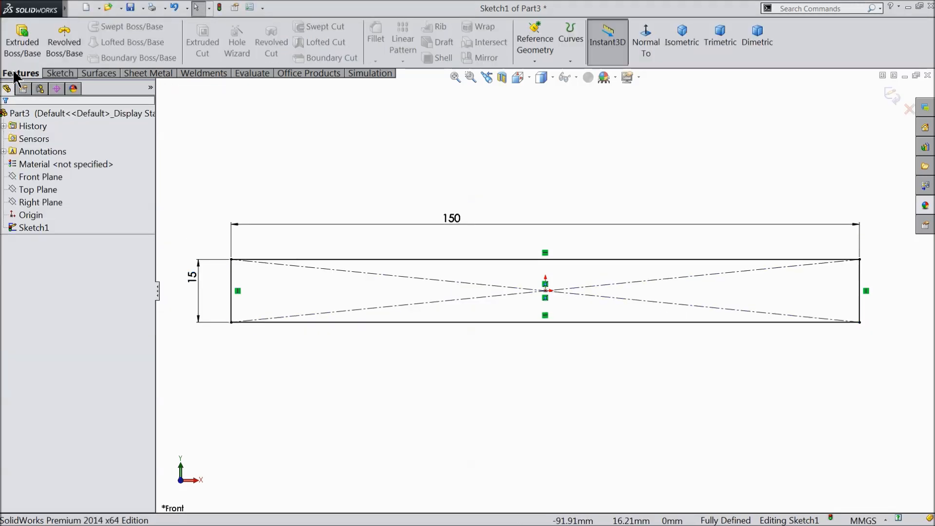
click(22, 42)
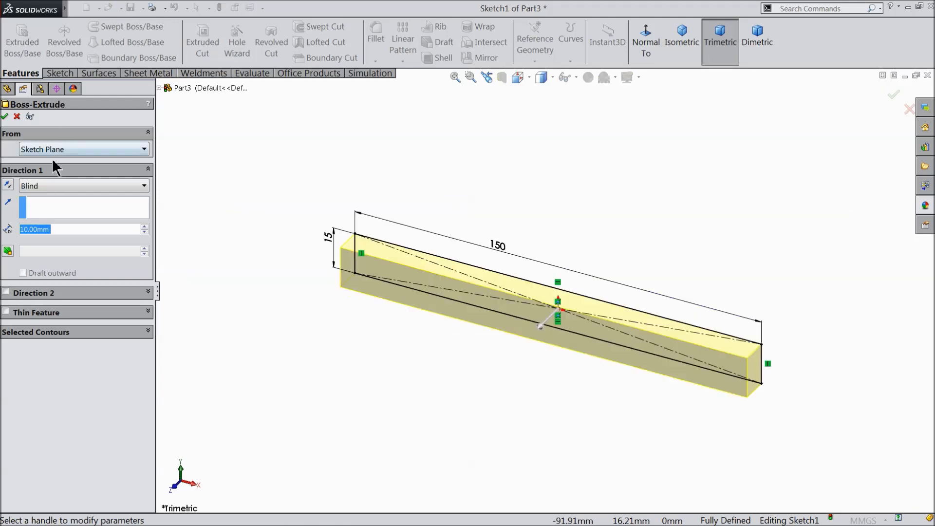
click(47, 186)
click(43, 251)
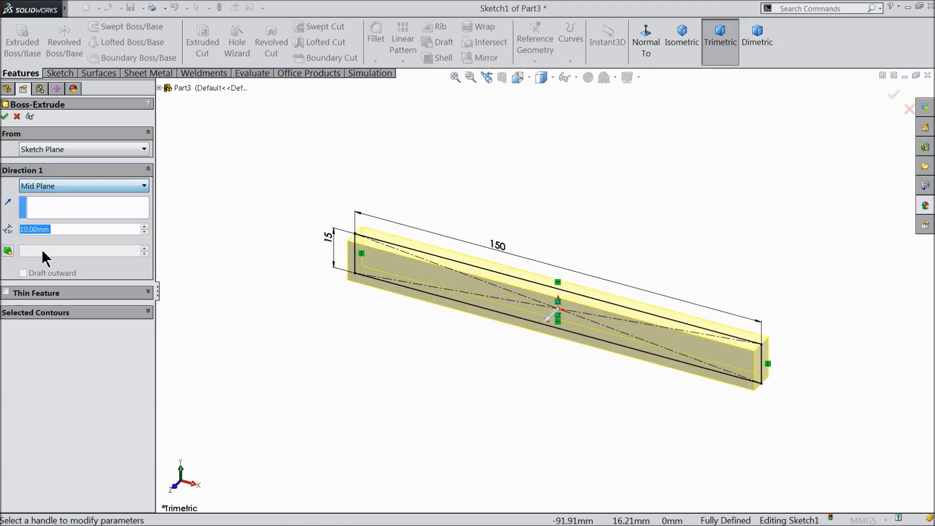
scroll(659, 321, down, 3)
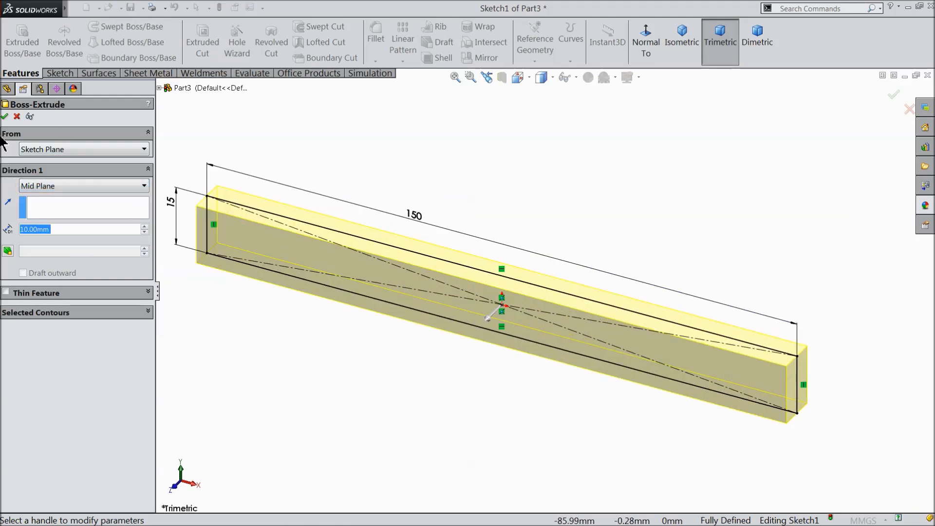
click(5, 116)
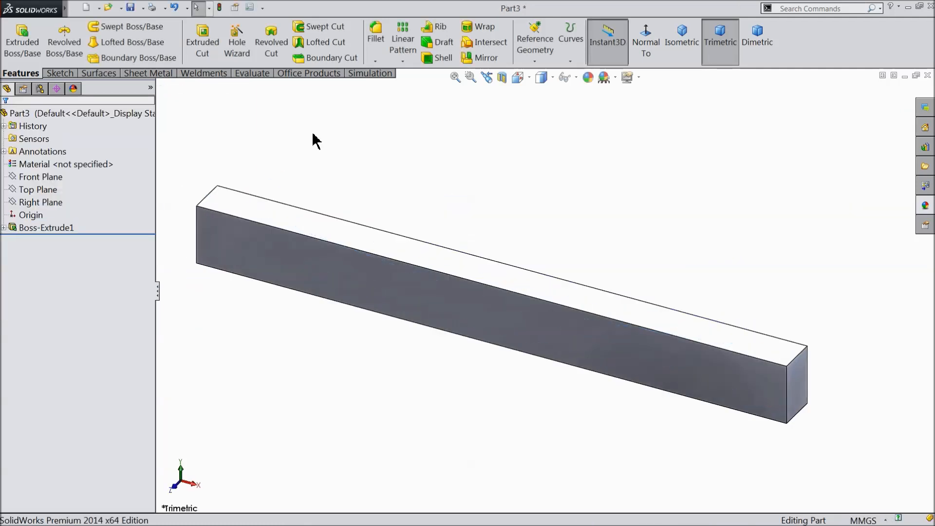
Apply the polished oak 2d appearance to the whole bar
click(117, 117)
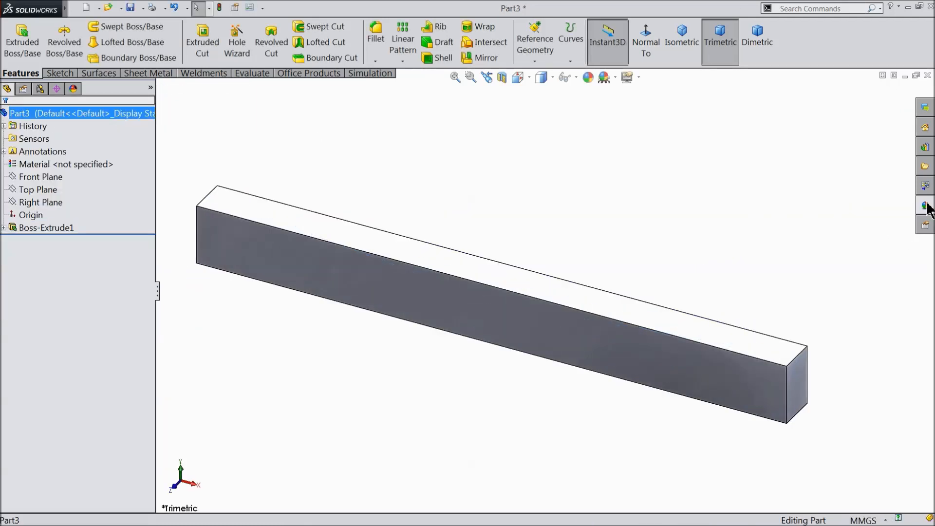
click(926, 206)
mouse_move(856, 337)
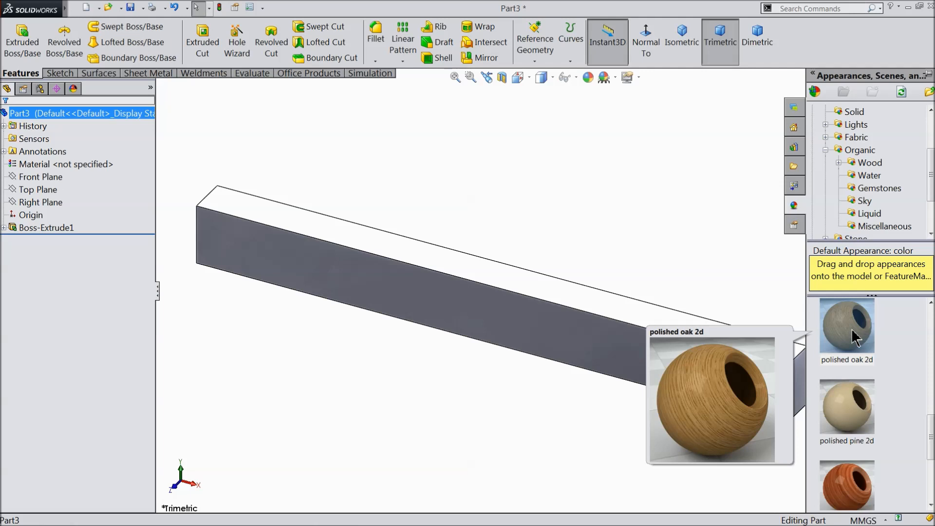
double_click(856, 337)
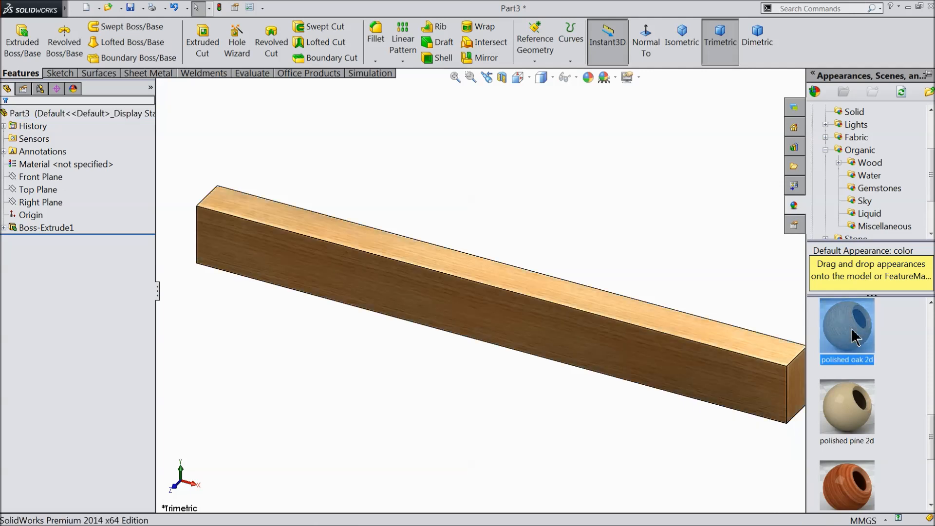
click(604, 237)
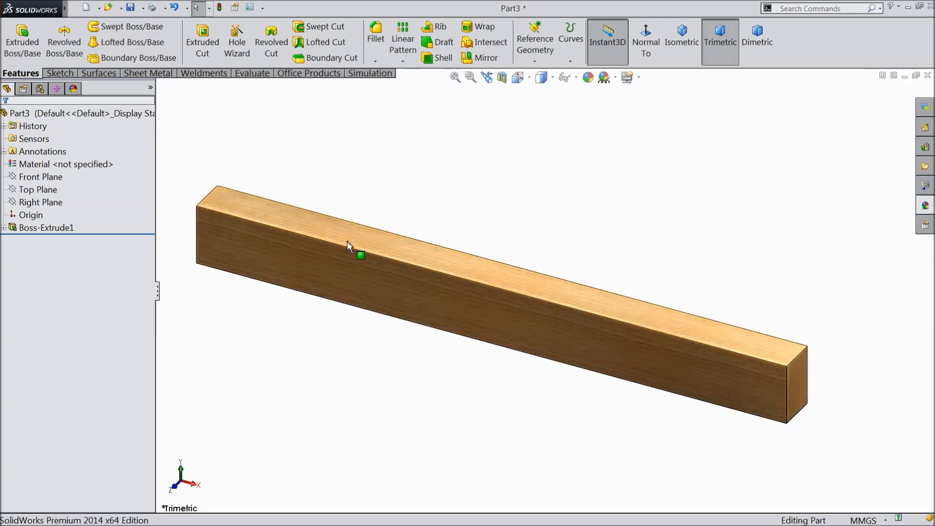
Start a sketch on the bar's front face and draw a horizontal centerline inward from the midpoint of the right end edge
click(552, 332)
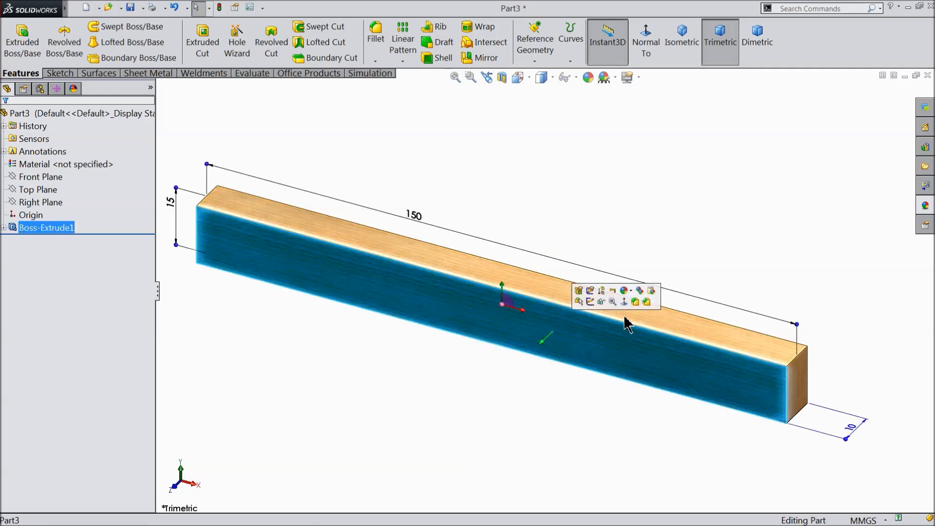
click(599, 309)
click(647, 43)
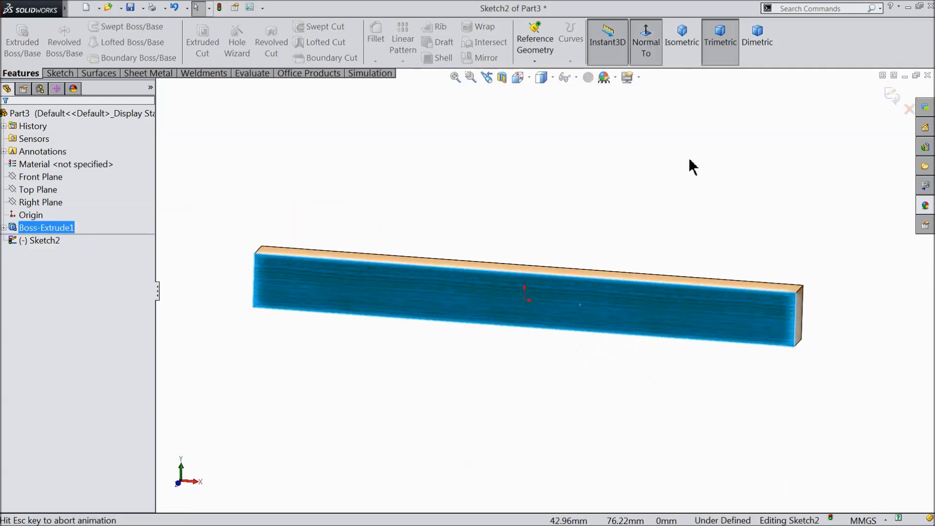
click(59, 73)
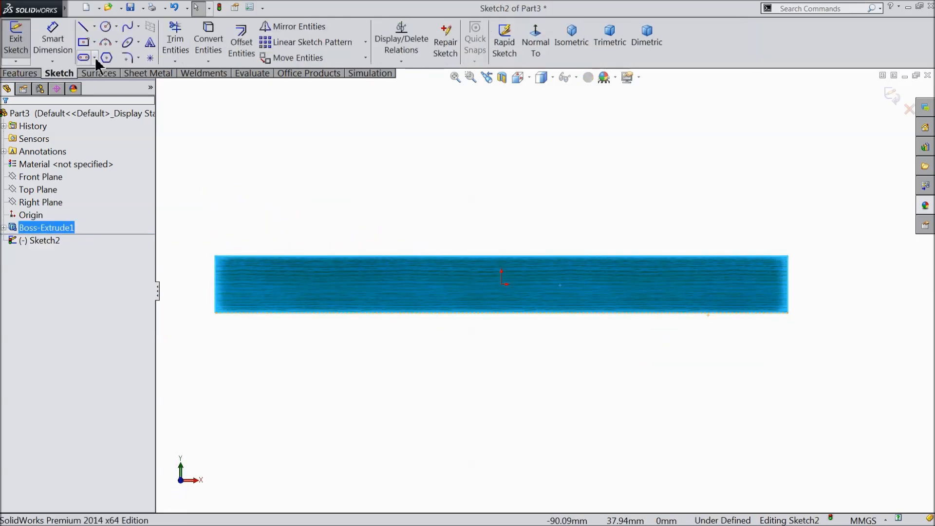
click(93, 24)
click(104, 55)
scroll(731, 290, down, 2)
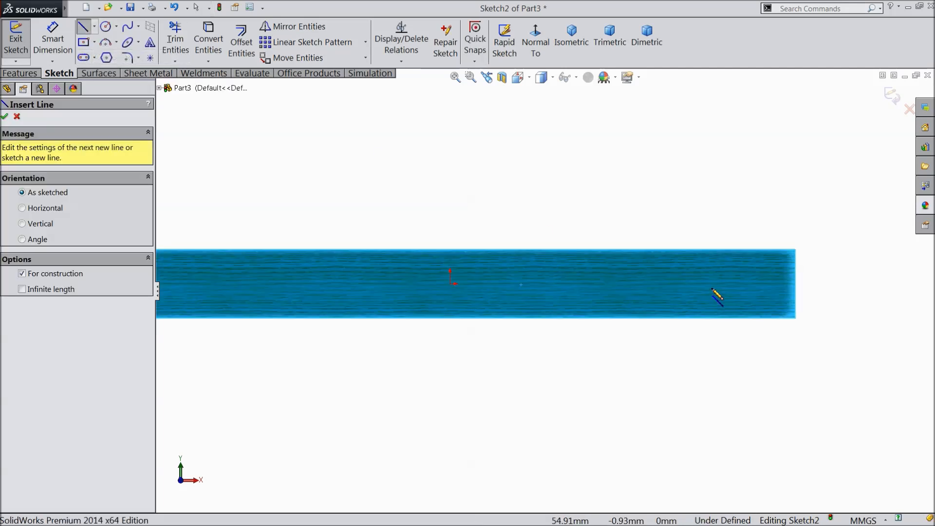
click(804, 282)
click(488, 283)
right_click(502, 186)
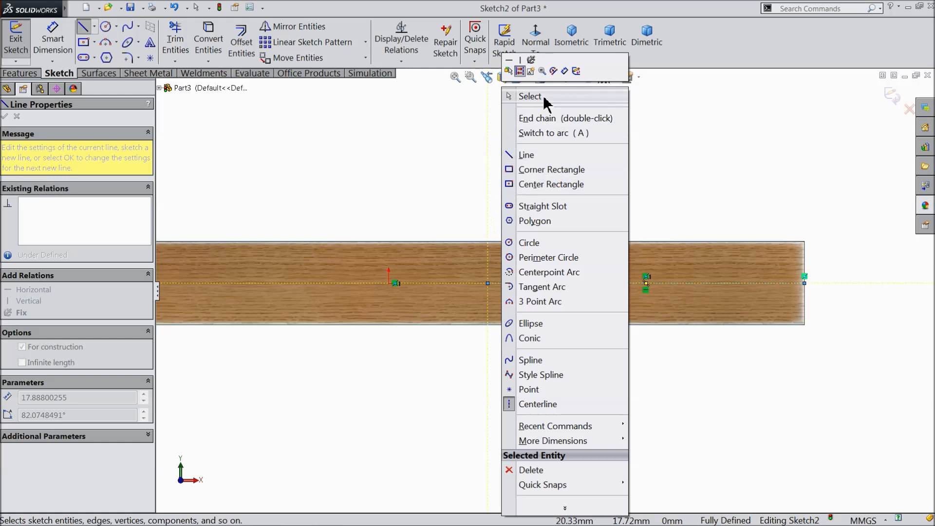
click(527, 96)
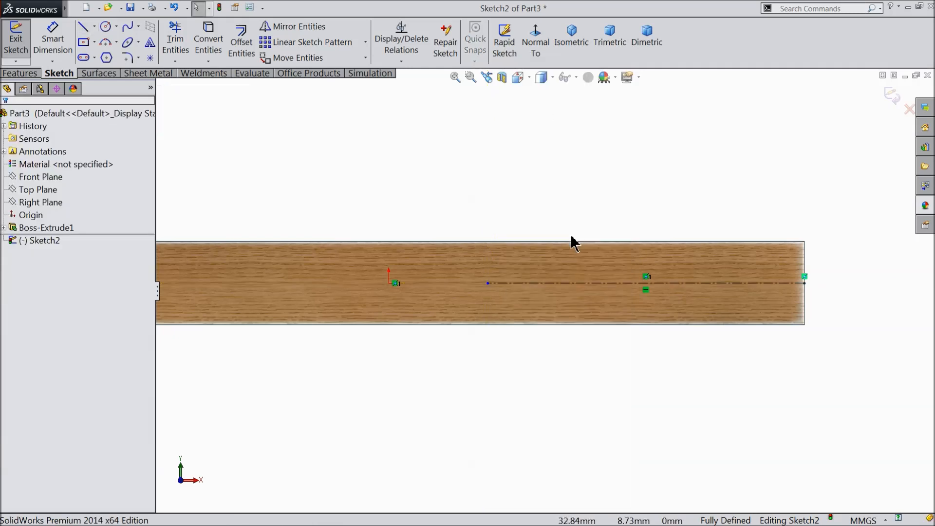
Draw two circles centred on the centerline, with radii of about 3.3 mm for the inner one and 4 mm for the one near the bar's end
click(106, 28)
click(529, 282)
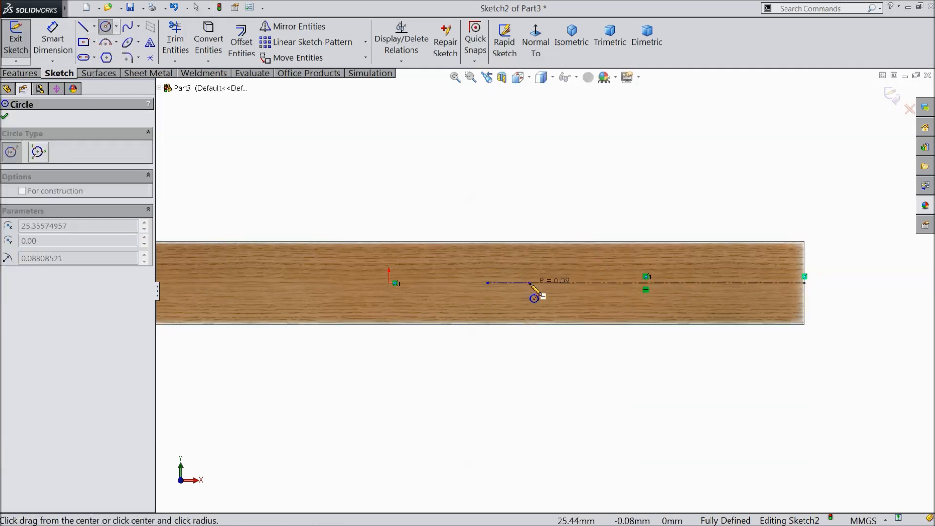
click(538, 302)
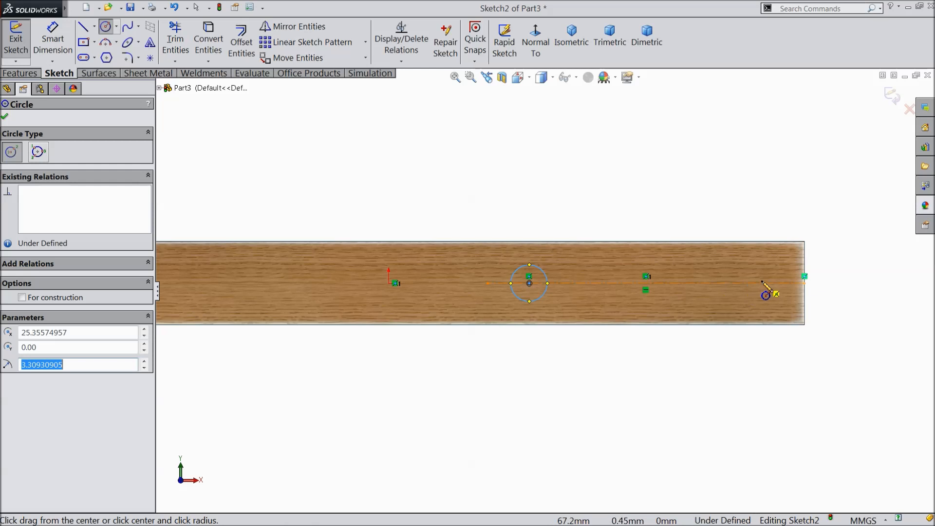
click(707, 284)
click(713, 305)
right_click(494, 145)
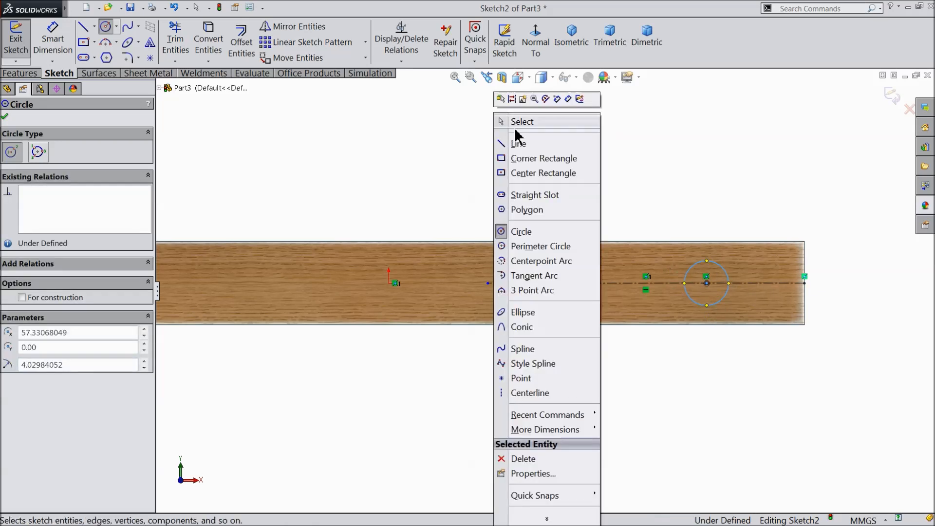
click(517, 122)
Add an Equal relation between the two circles
scroll(730, 302, down, 2)
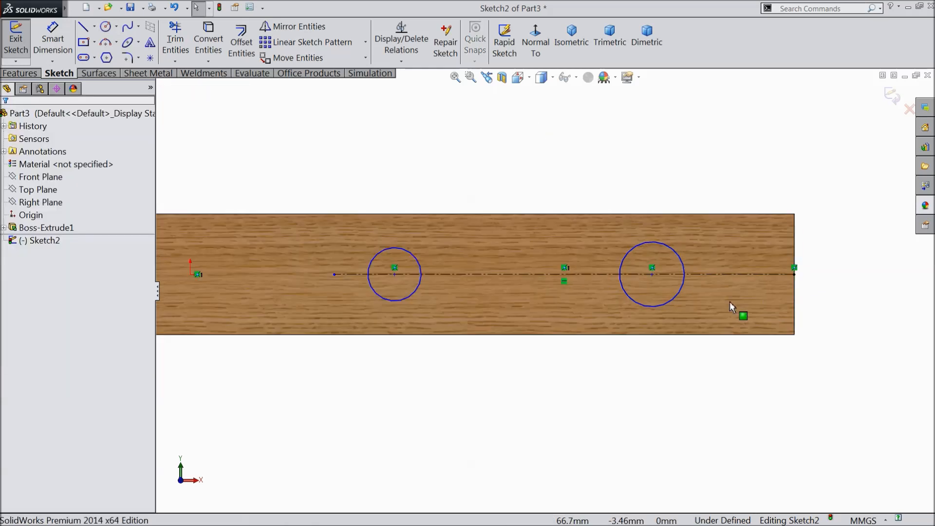
click(660, 308)
ctrl+click(420, 282)
click(480, 250)
click(5, 115)
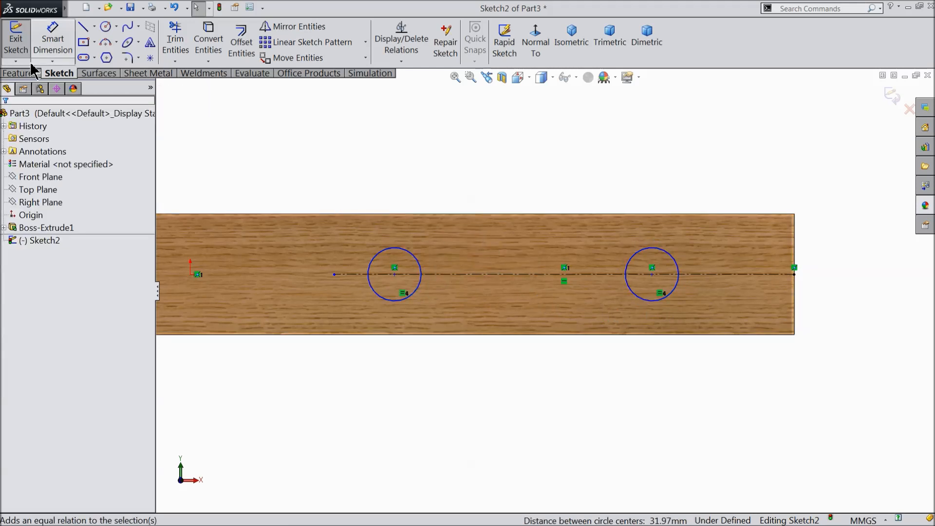
Dimension the outer circle's centre at 15 mm from the bar's end edge
click(58, 48)
click(670, 254)
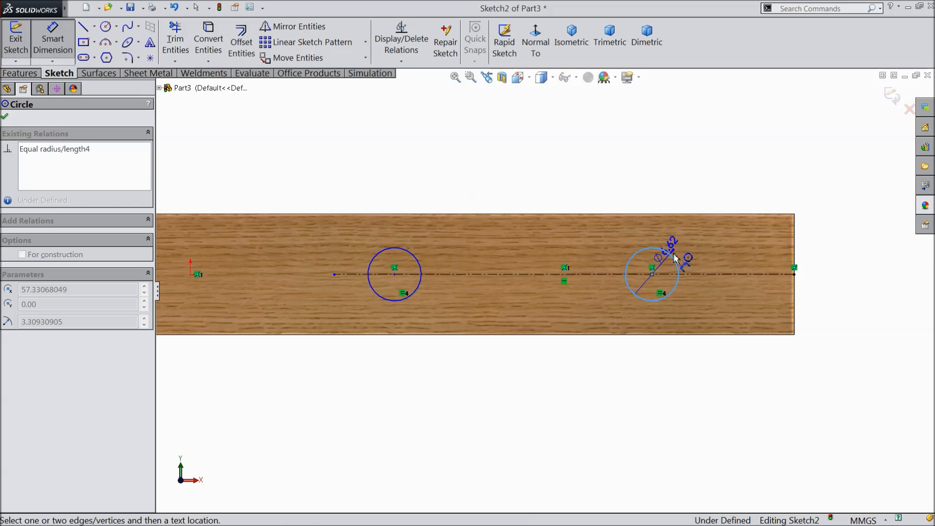
click(794, 240)
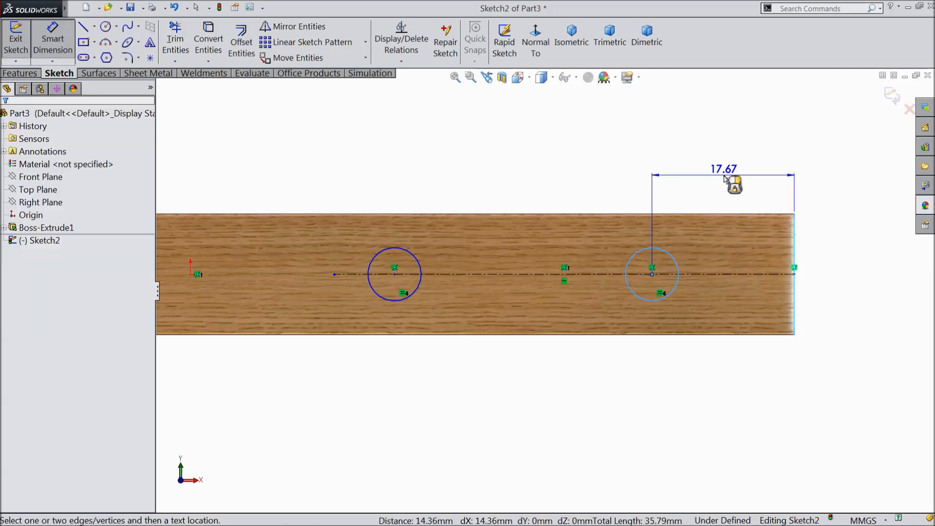
click(729, 180)
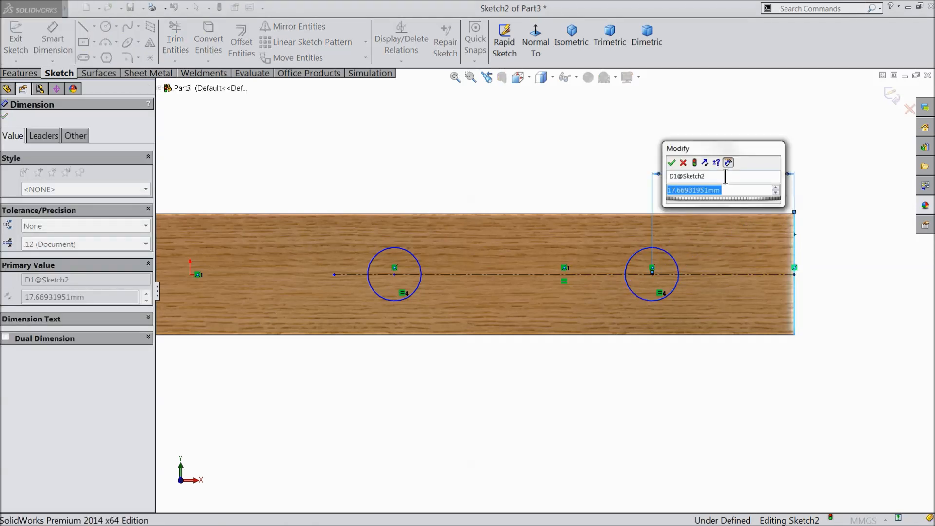
text(15)
click(670, 163)
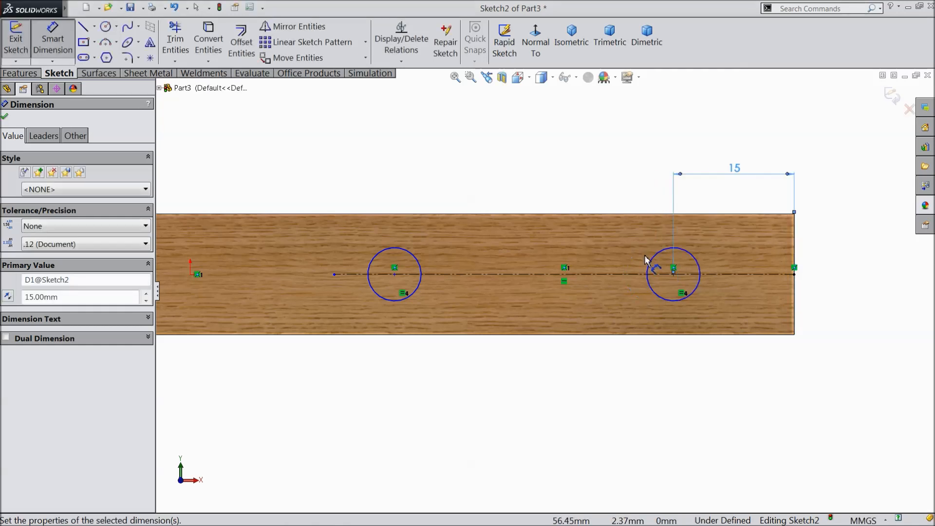
Dimension the distance between the two circle centres as 46.29 mm
click(650, 263)
click(413, 255)
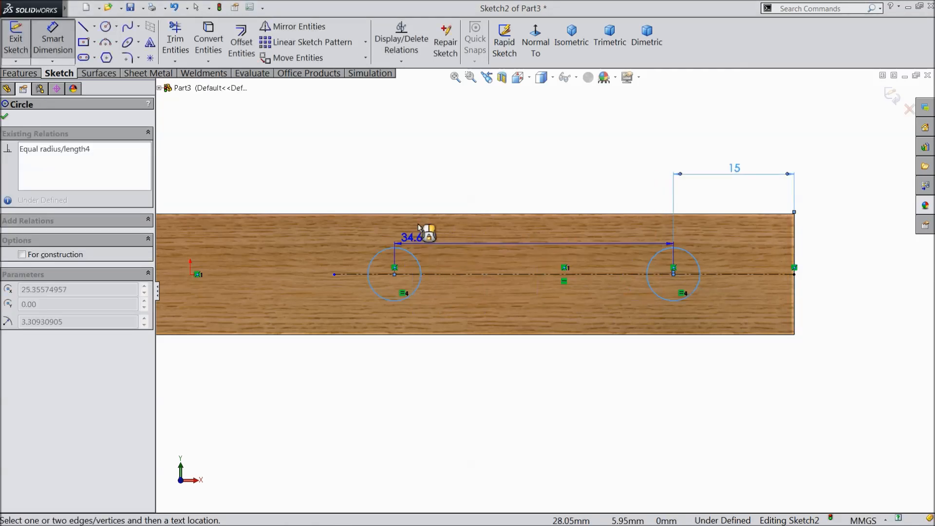
click(490, 168)
text(46.29)
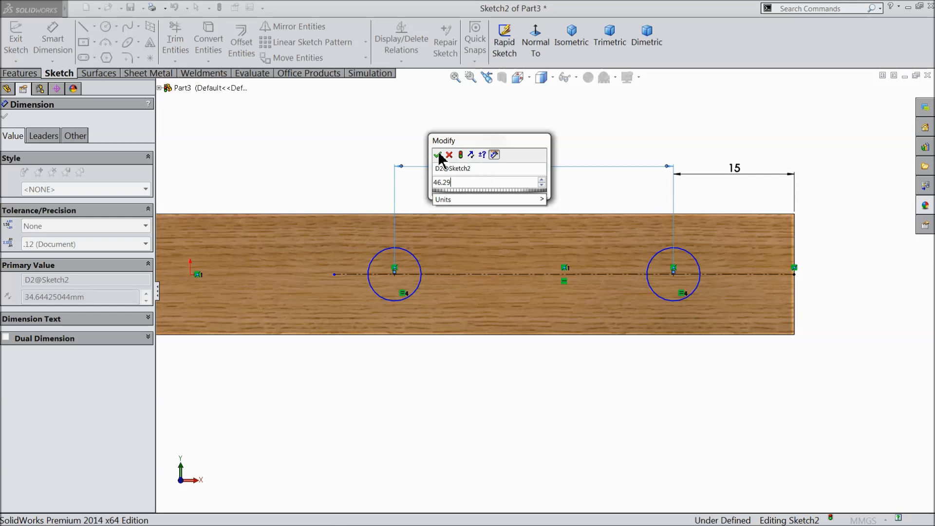
click(438, 155)
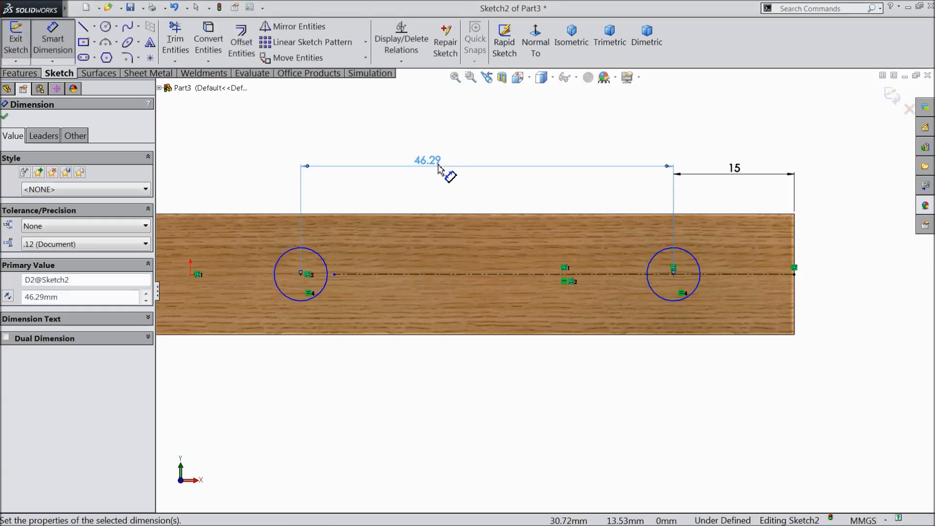
Dimension the inner circle's diameter as 5 mm
click(323, 261)
click(259, 192)
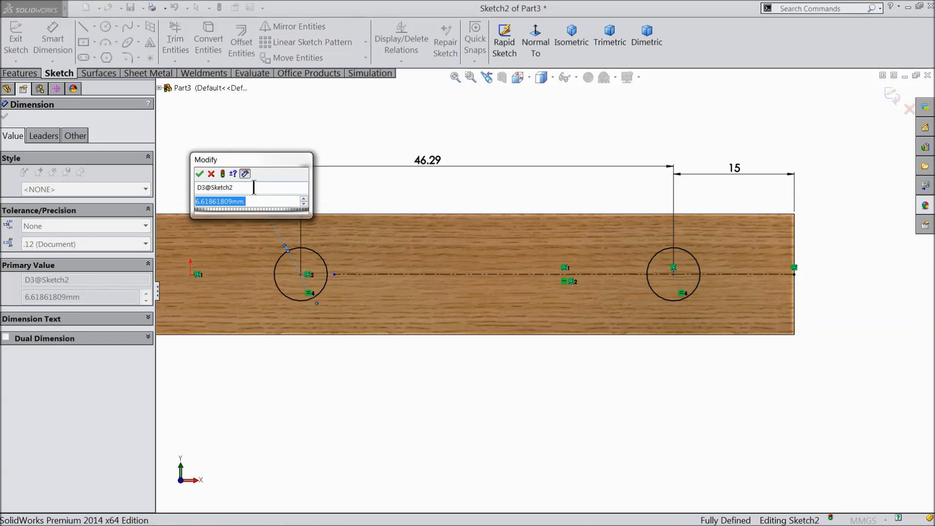
text(5)
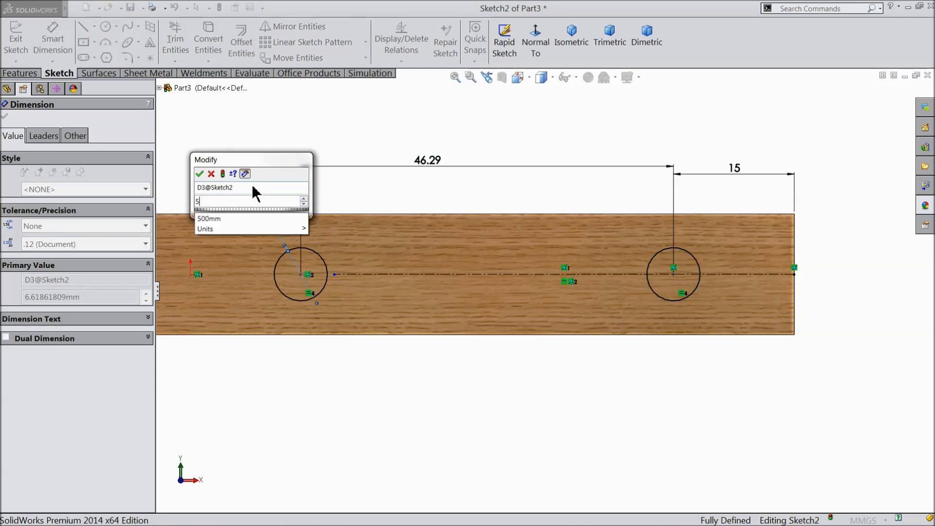
click(199, 173)
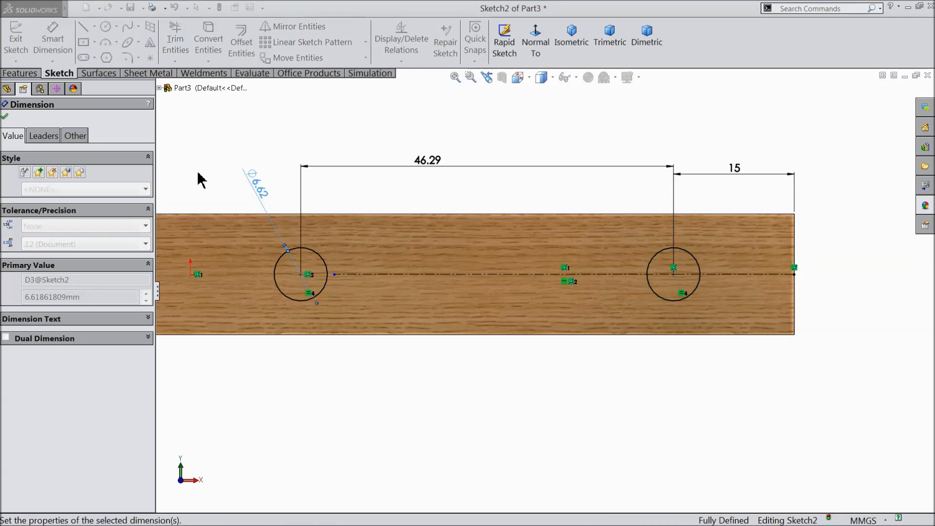
click(5, 117)
Extrude the two circles outward from the bar's front face as a Blind boss 15 mm long, merged with the bar
click(20, 73)
click(21, 42)
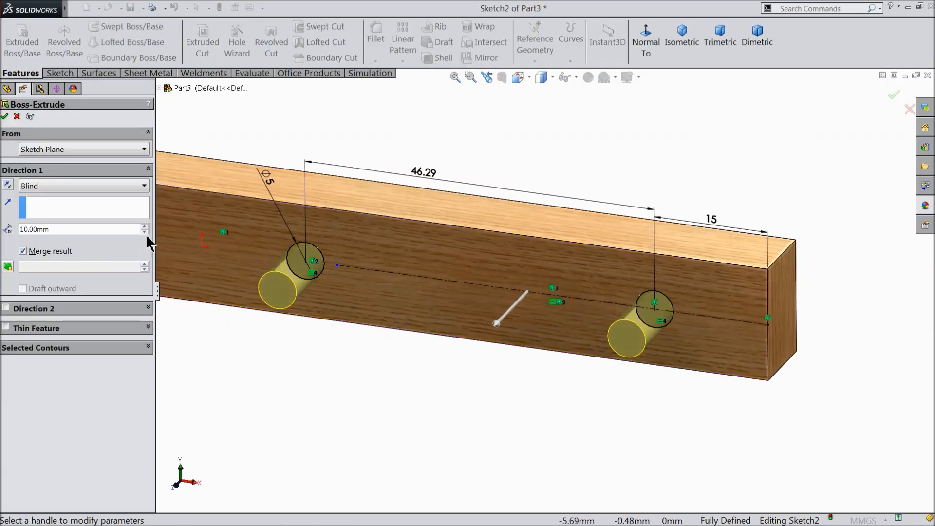
text(15)
key(Return)
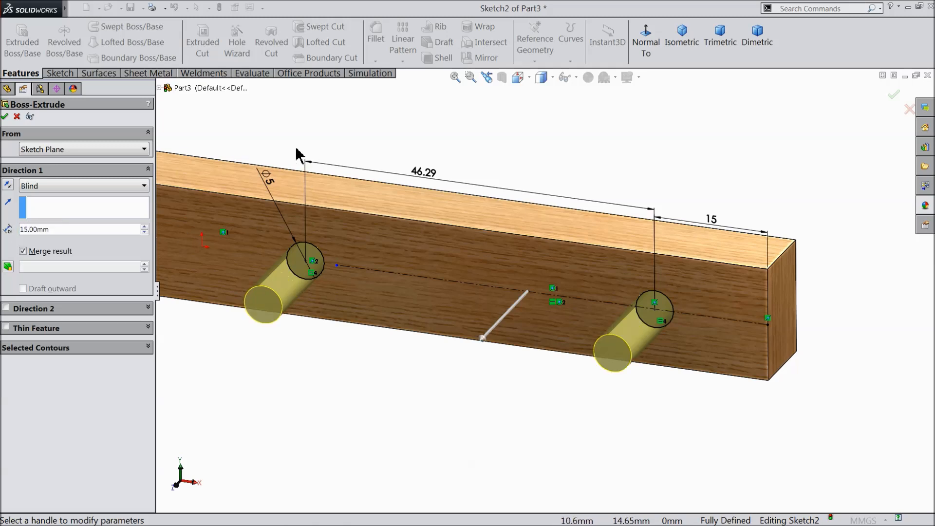
click(4, 116)
scroll(454, 214, down, 3)
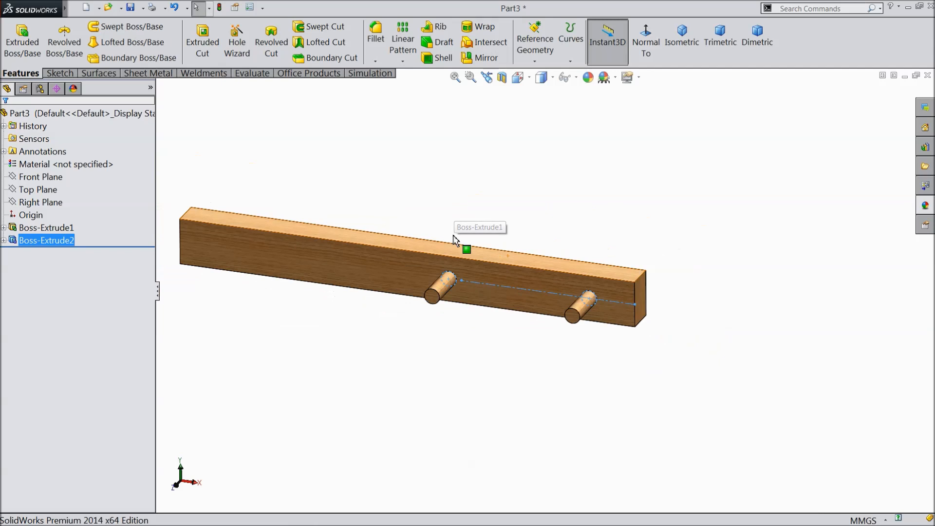
scroll(454, 233, up, 2)
scroll(396, 270, down, 4)
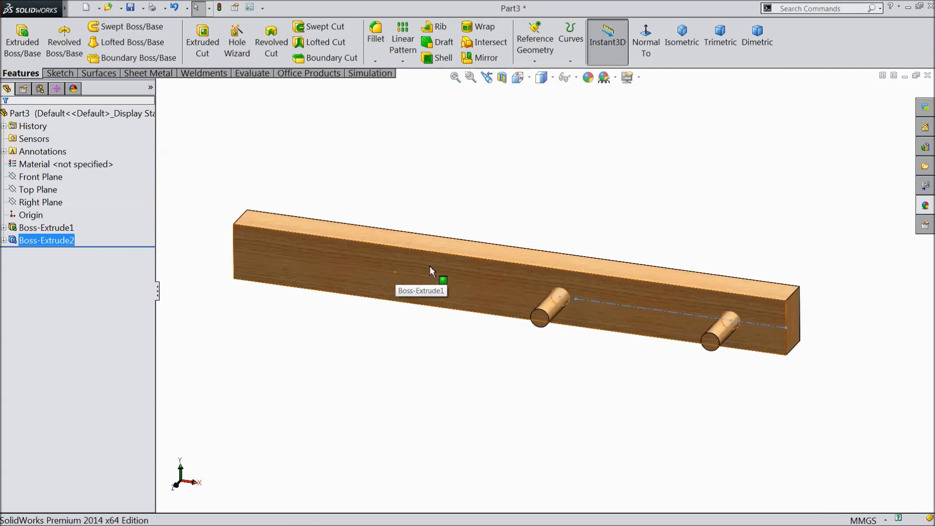
Fillet all outer edges of the bar with a constant 3 mm radius, leaving the two pegs sharp
click(377, 44)
text(3.00mm)
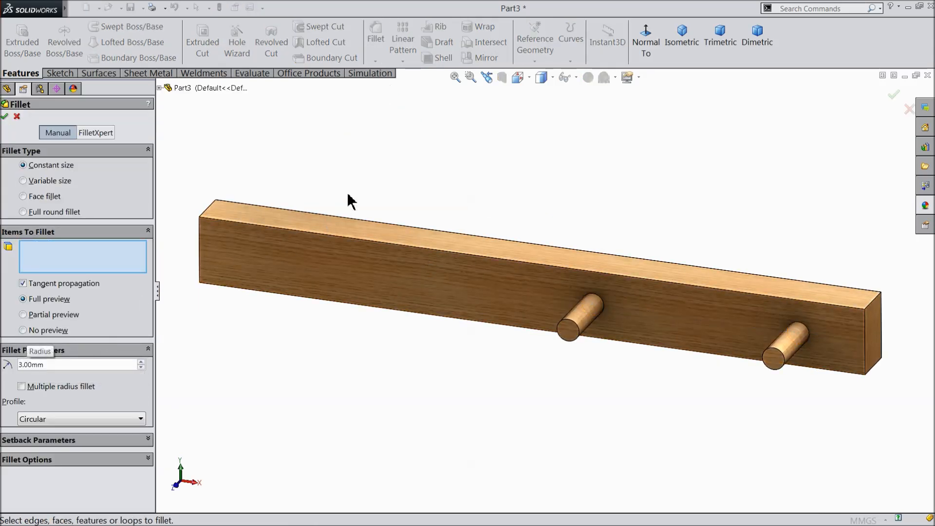
click(200, 252)
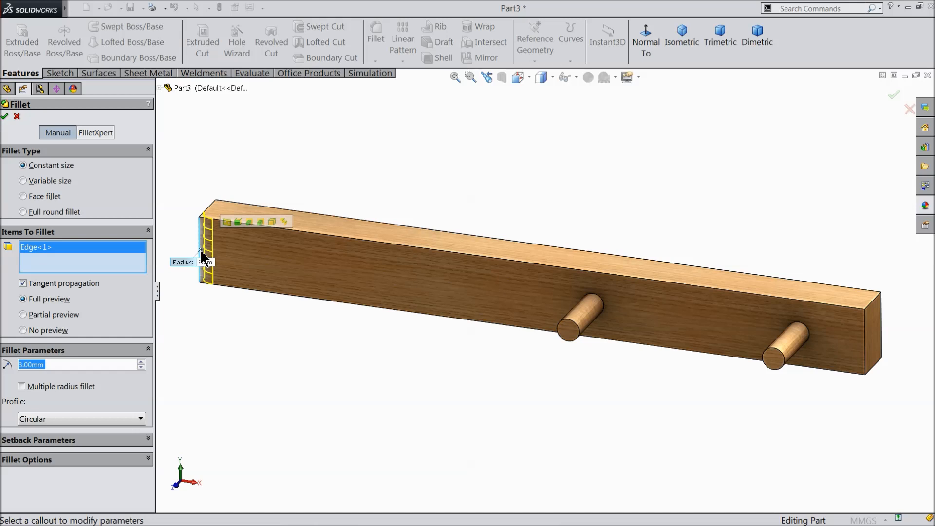
click(250, 223)
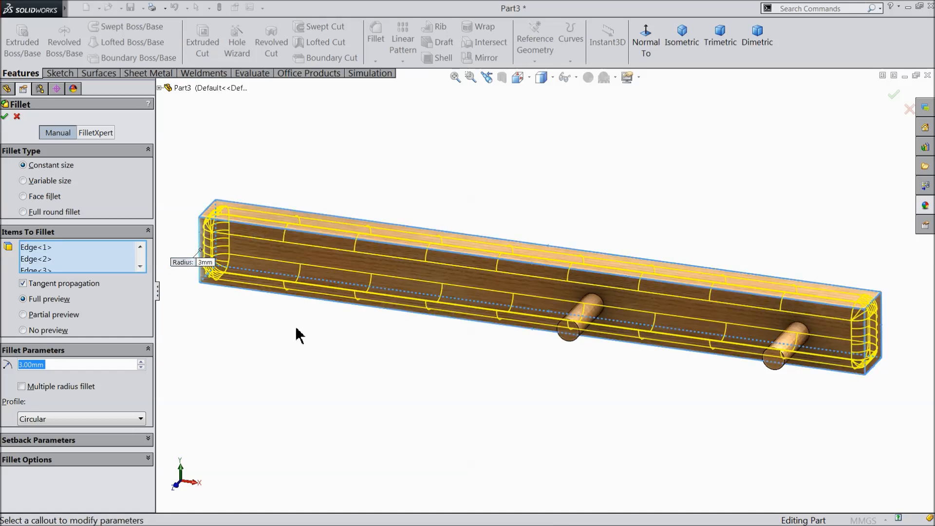
mouse_move(370, 359)
middle_down()
mouse_move(319, 355)
mouse_move(309, 323)
mouse_move(368, 359)
middle_up()
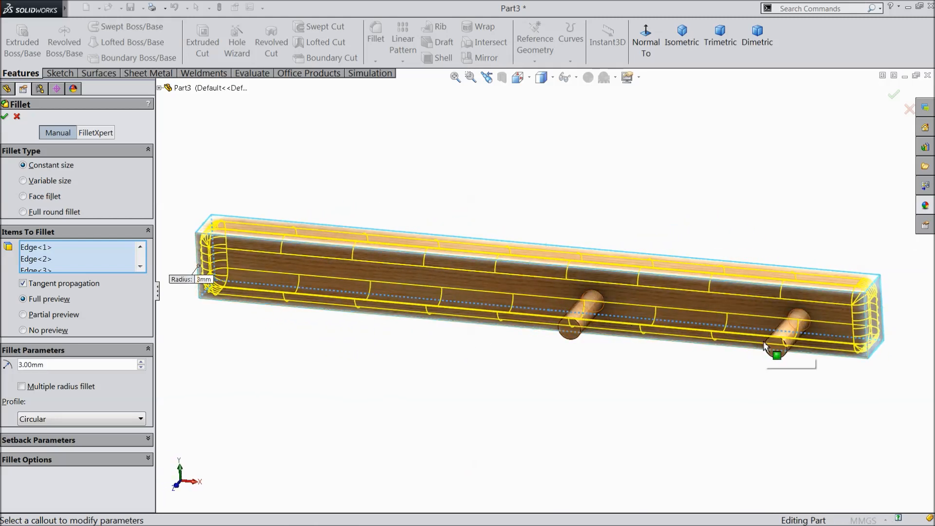
click(4, 117)
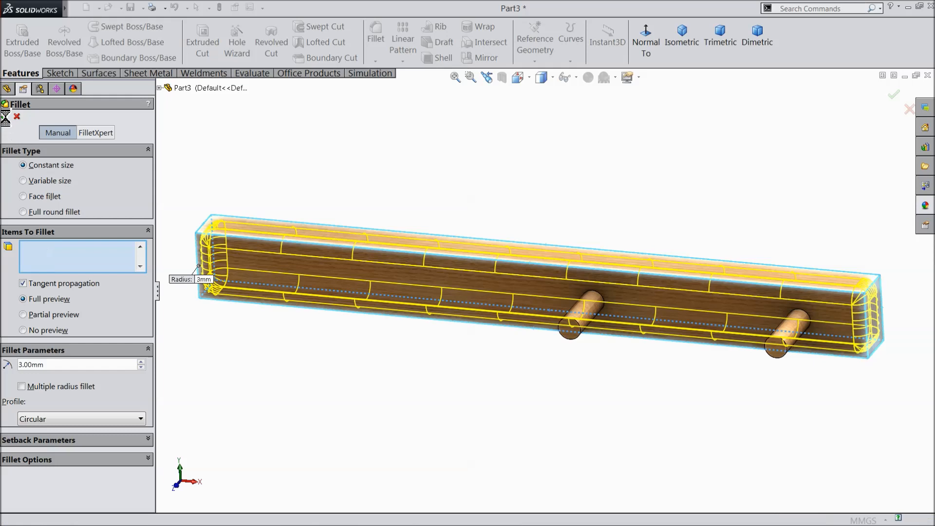
Start a sketch on the bar's flat back face, opposite the two pegs
middle_drag(422, 171, 672, 273)
click(706, 361)
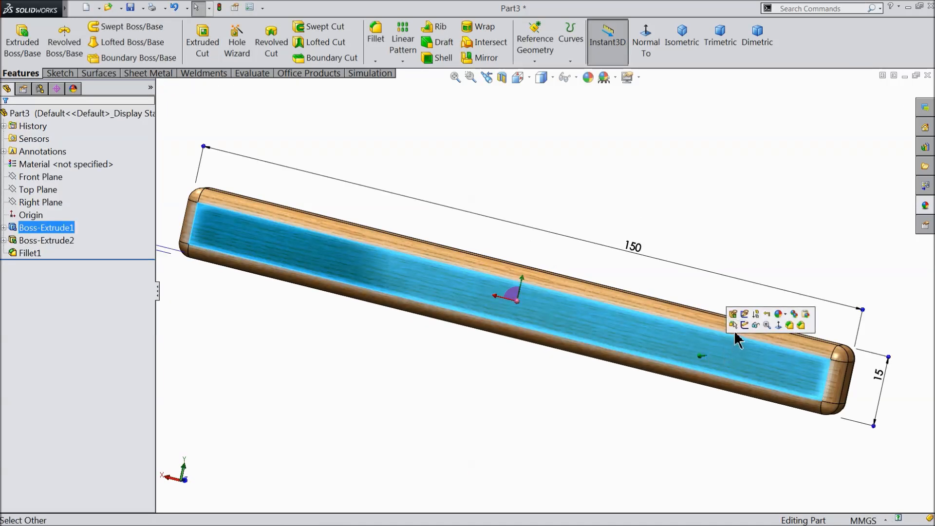
click(746, 327)
click(682, 39)
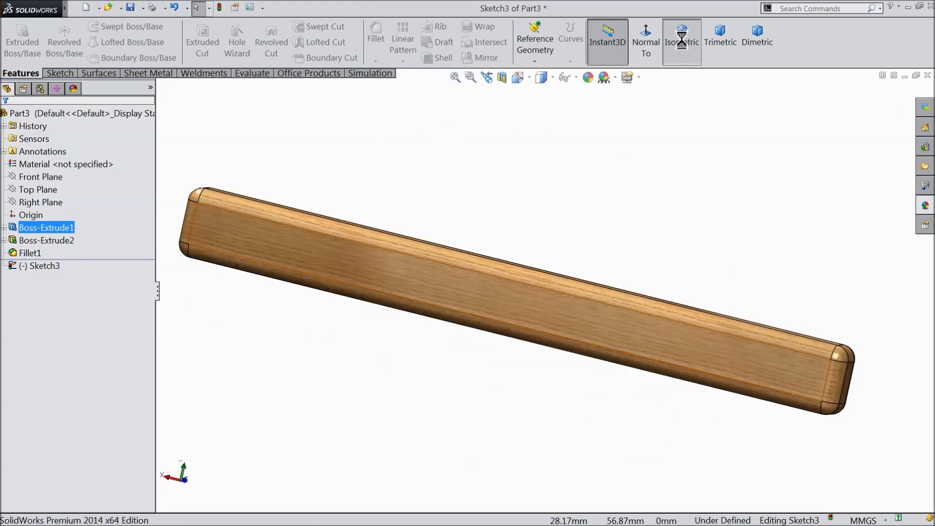
click(651, 38)
scroll(738, 322, down, 3)
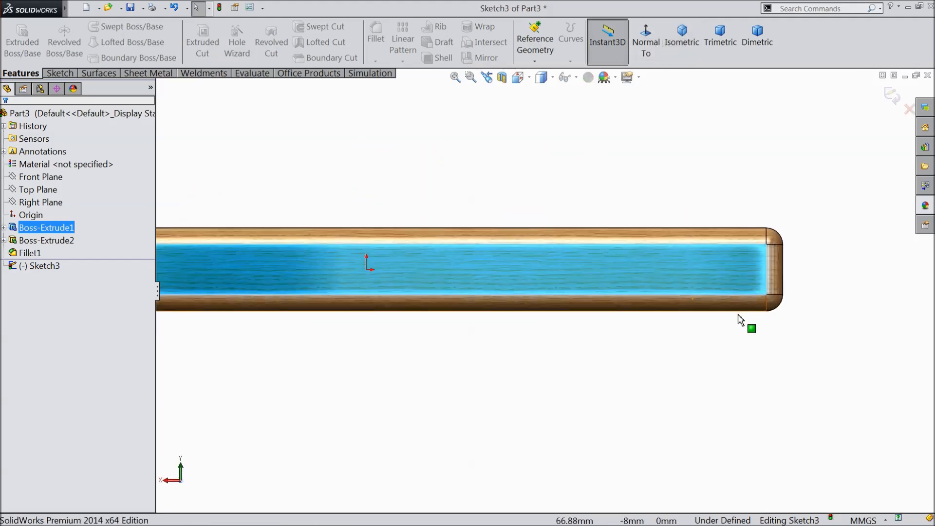
Draw a horizontal centerline on the back face, running inward from the midpoint of the rounded end that lies farther from the pegs
click(57, 74)
click(94, 26)
click(98, 57)
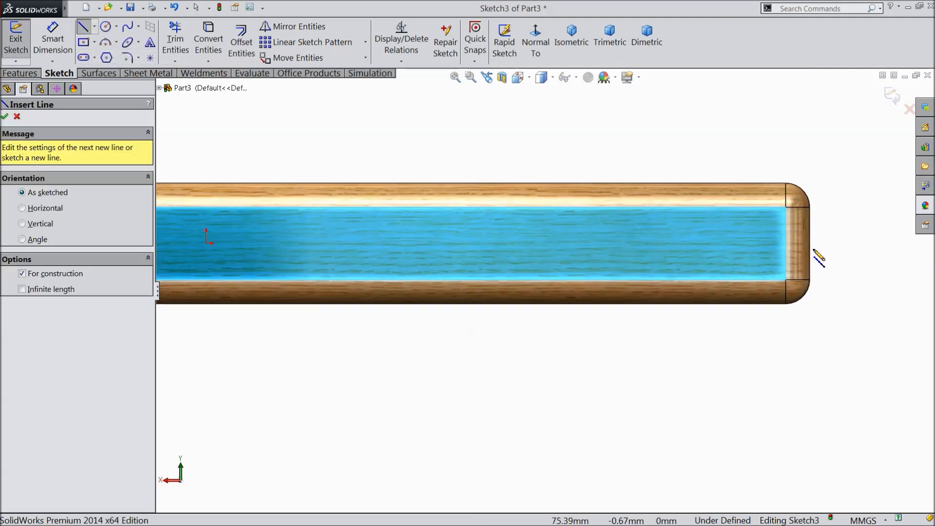
scroll(813, 253, down, 2)
click(809, 243)
double_click(200, 243)
click(494, 243)
right_click(476, 146)
click(505, 126)
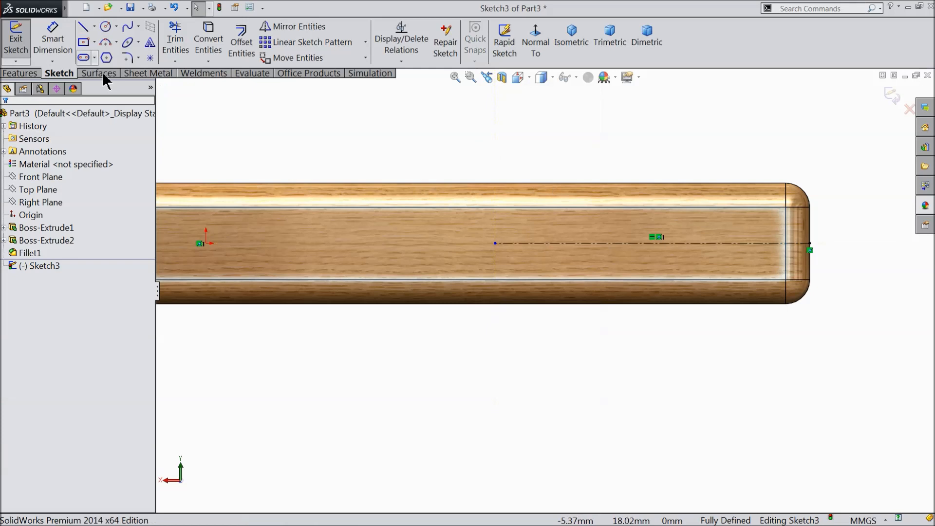
Draw a circle of about 3.7 mm radius centred on the centerline on the bar's back face
click(106, 26)
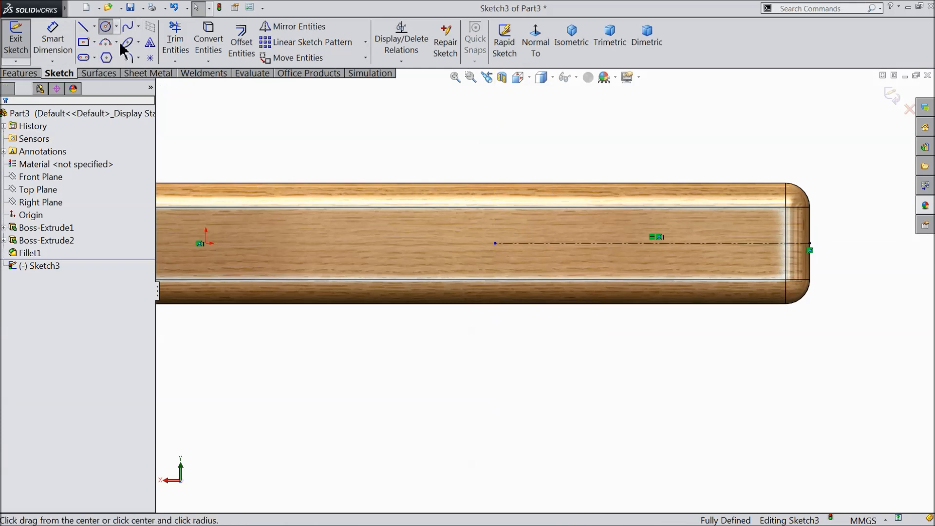
click(562, 243)
click(572, 216)
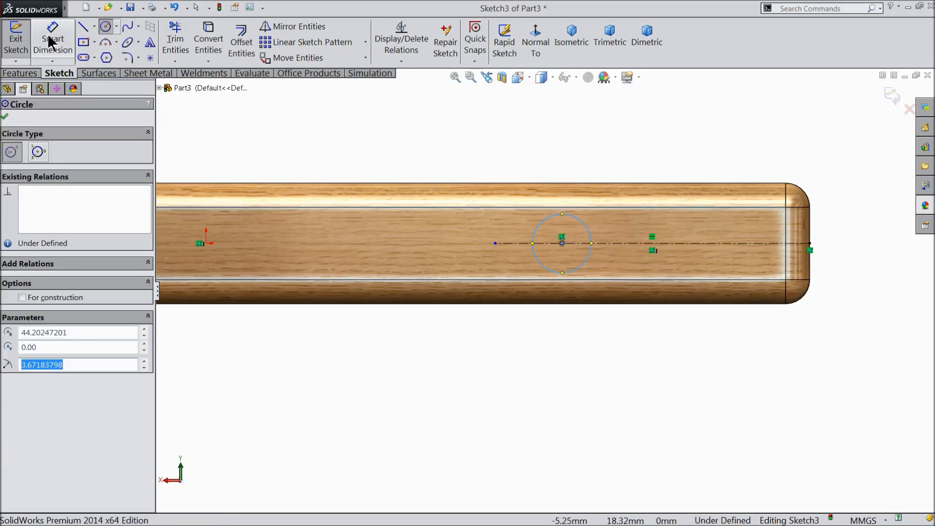
click(5, 117)
Dimension the circle's centre 30 mm from the bar's nearby end and set its diameter to 5.2 mm
click(53, 39)
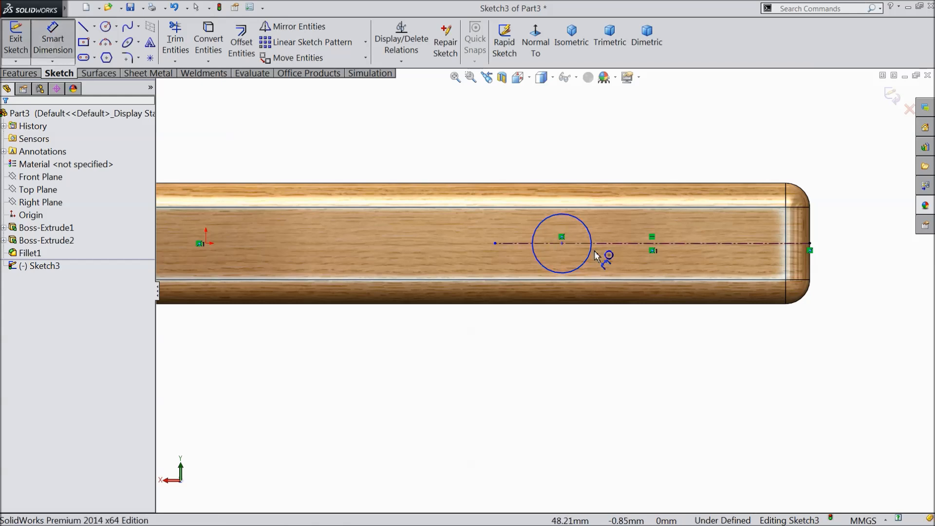
click(562, 243)
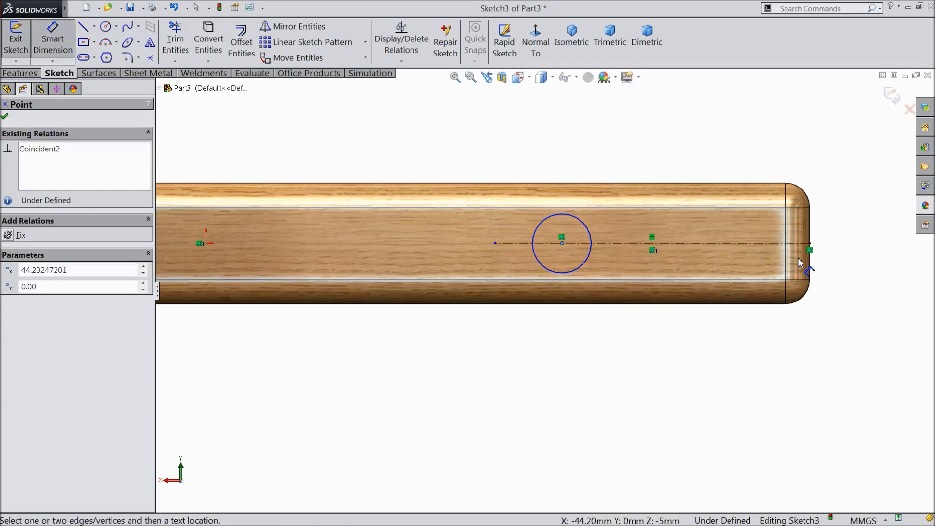
click(810, 267)
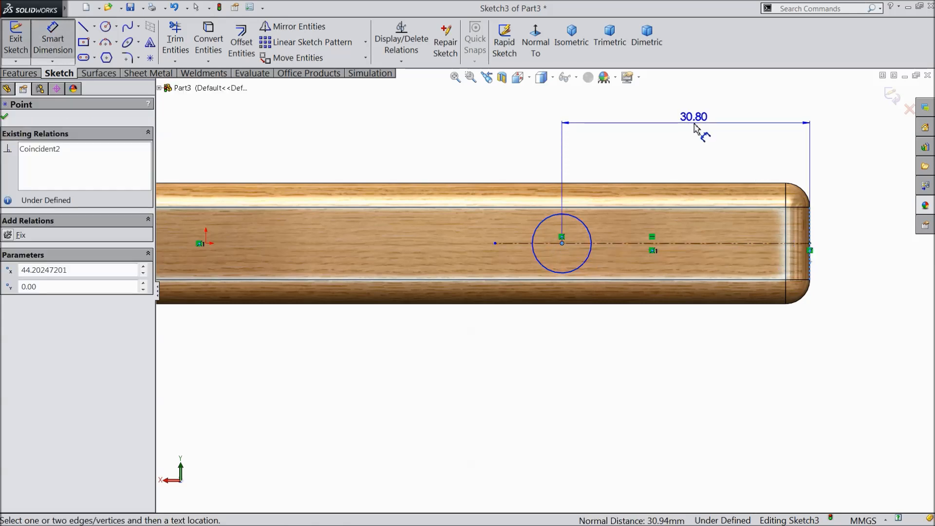
click(702, 128)
text(30)
click(642, 111)
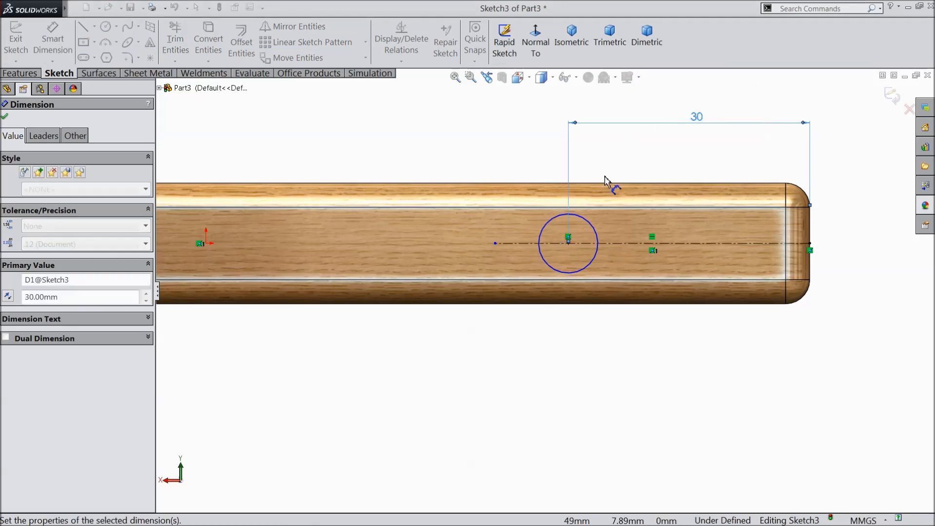
click(548, 221)
click(460, 161)
text(5.2)
click(408, 146)
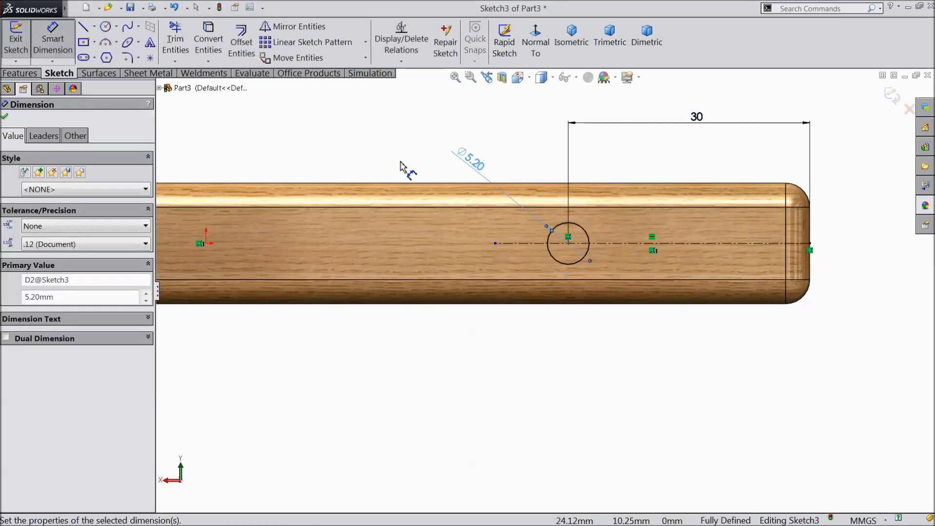
Cut the circle into the bar's back face as a Blind extruded cut 8 mm deep
click(30, 73)
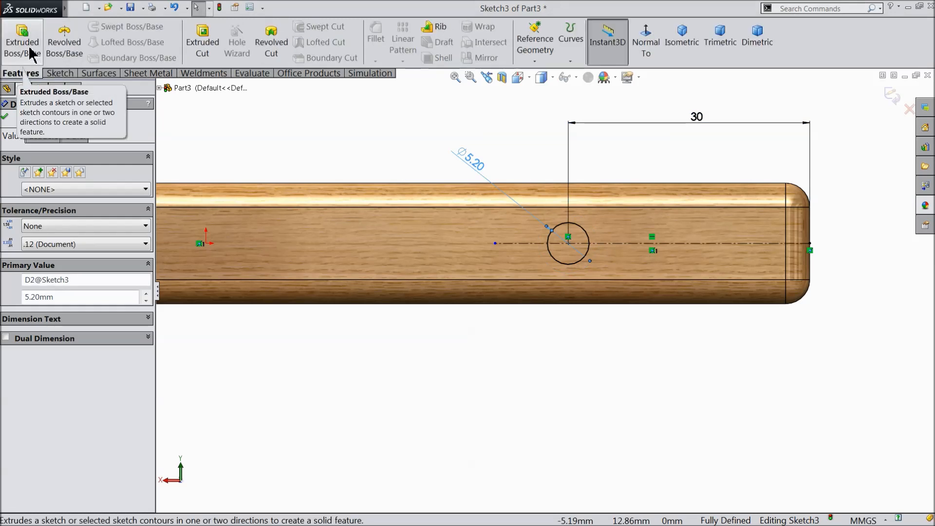
click(203, 42)
middle_drag(424, 136, 407, 177)
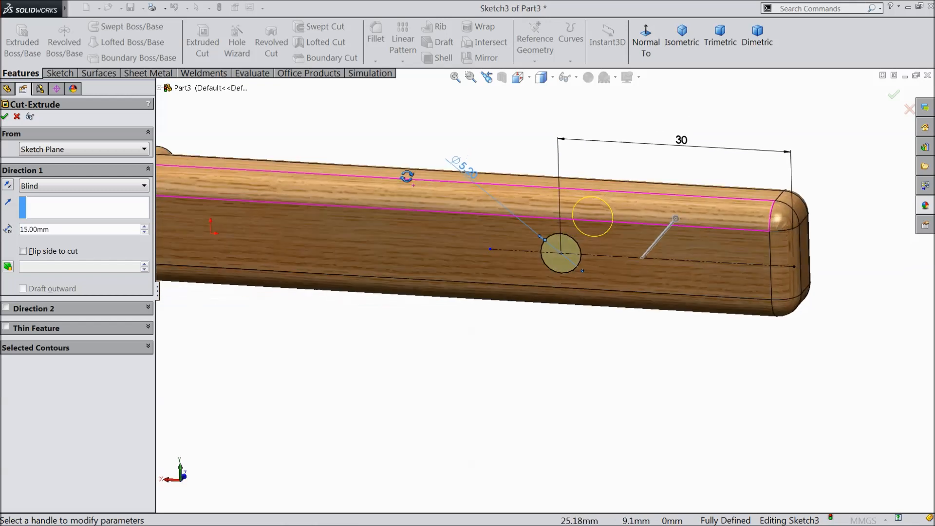
text(8)
key(Return)
click(6, 116)
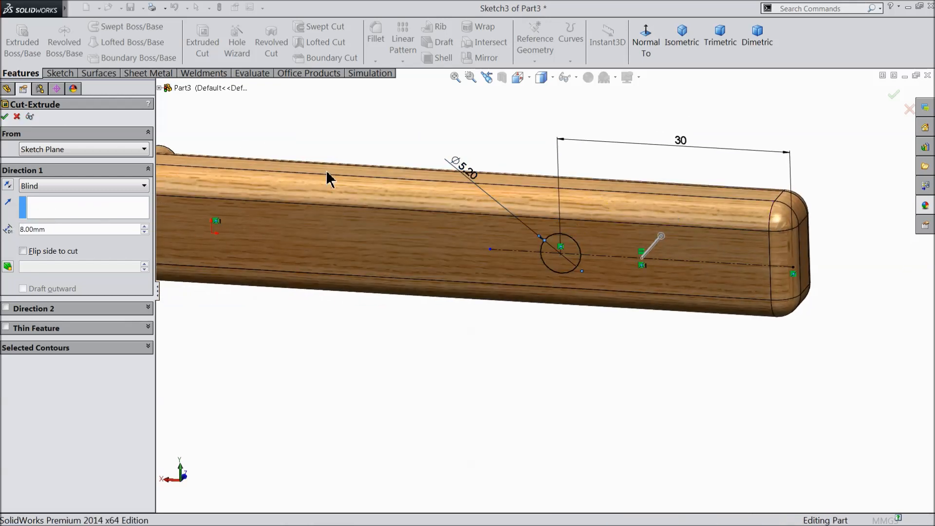
Save the bar part as "3.Sliding Rod" in the Toy box animation folder
middle_drag(413, 130, 432, 222)
scroll(407, 245, up, 5)
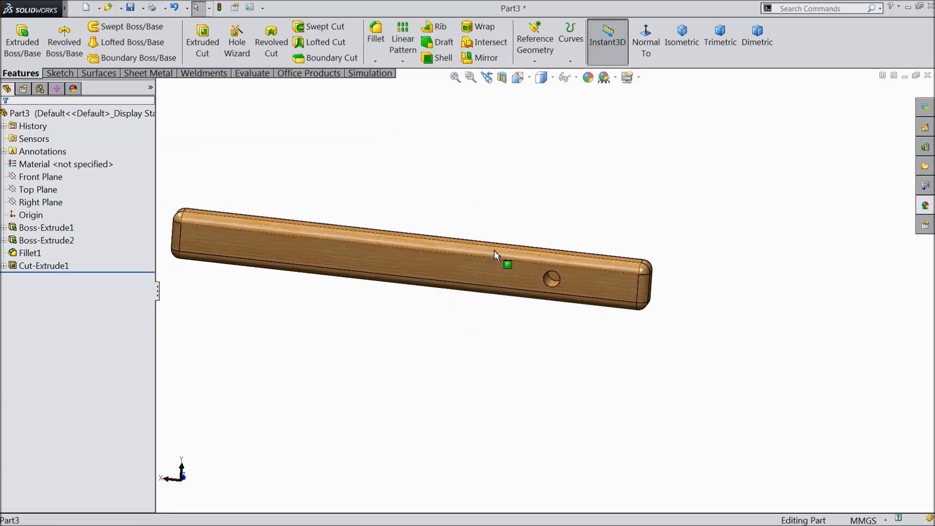
middle_drag(667, 177, 444, 288)
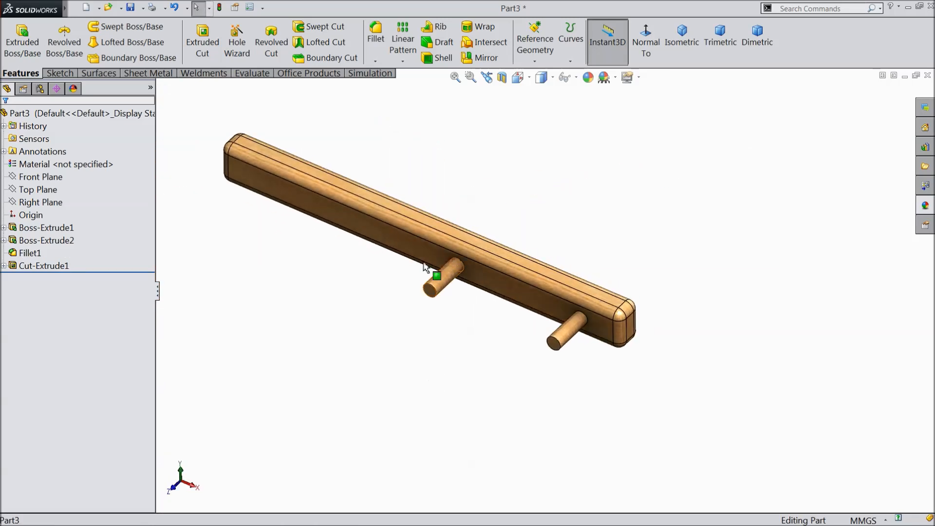
scroll(367, 238, down, 3)
click(131, 7)
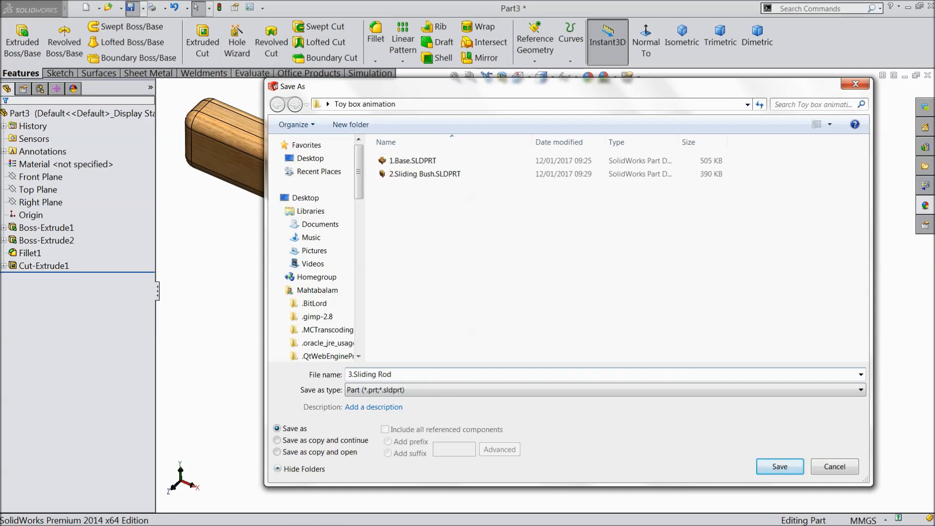
click(778, 468)
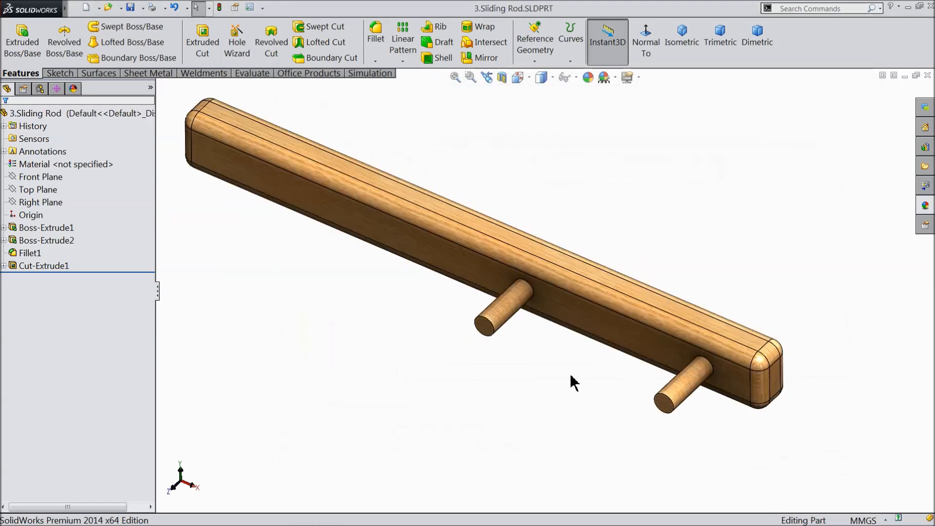
middle_drag(505, 365, 393, 275)
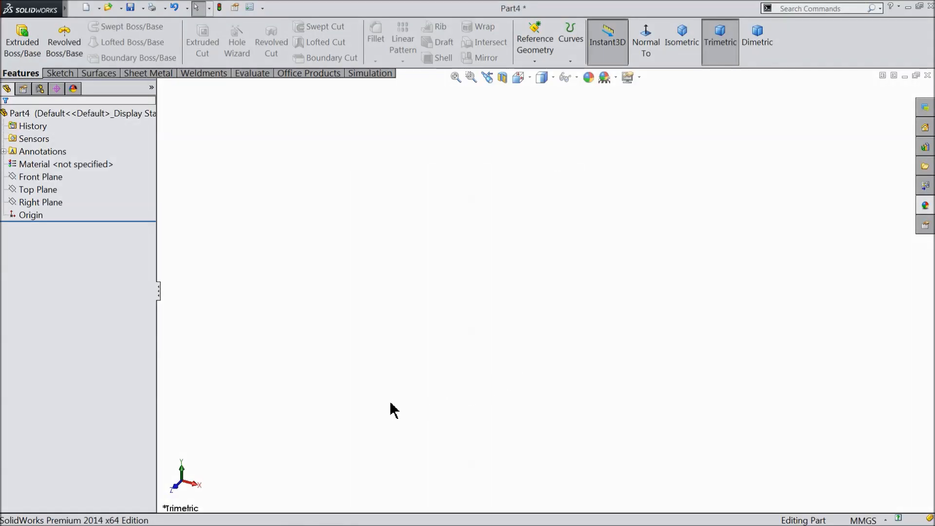
Start a line sketch on the Front Plane of the new part, viewed straight on
click(15, 180)
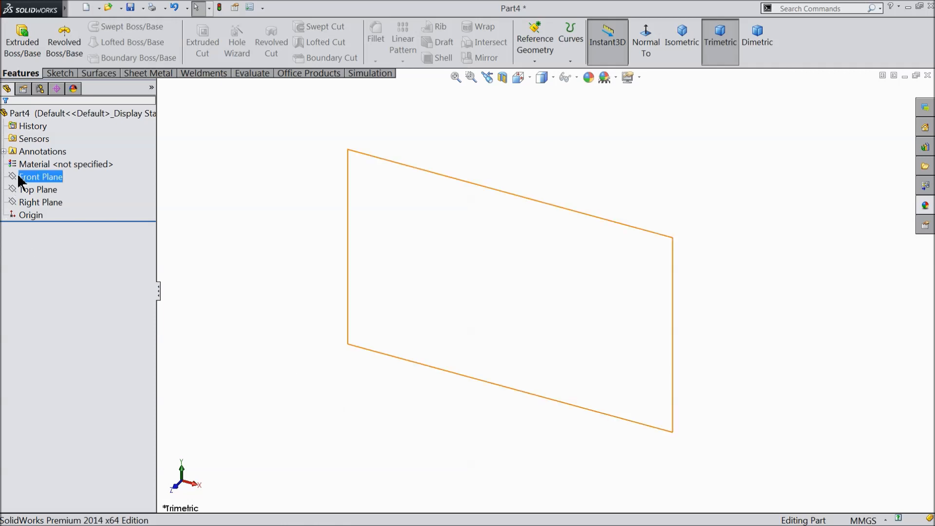
click(24, 165)
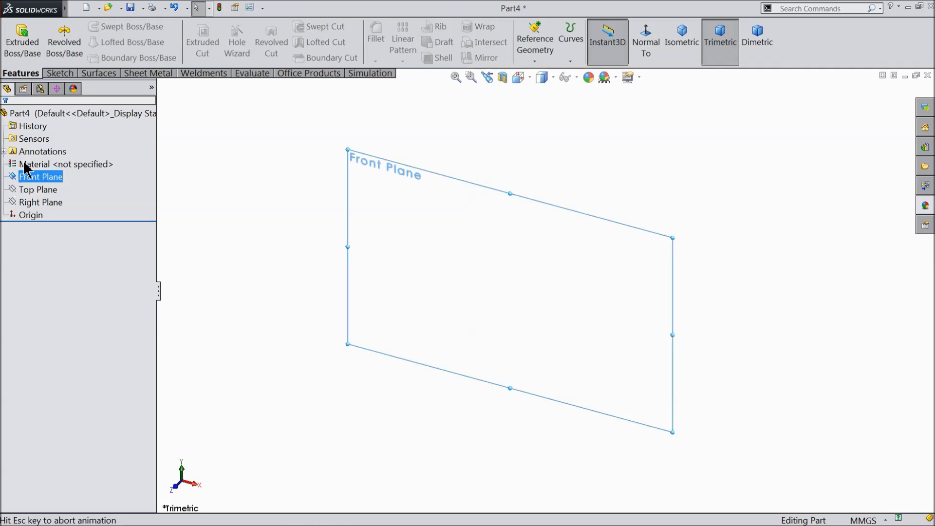
click(59, 74)
click(84, 26)
scroll(873, 288, down, 1)
scroll(872, 290, down, 2)
Draw connected lines: about 24 mm down to the origin, about 186 mm horizontally away, and about 64 mm straight up
click(246, 294)
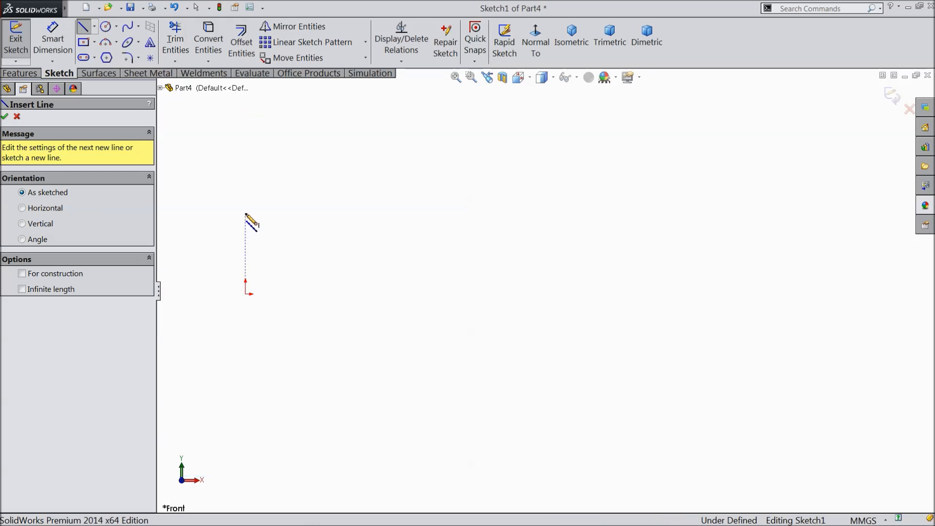
click(246, 213)
click(246, 293)
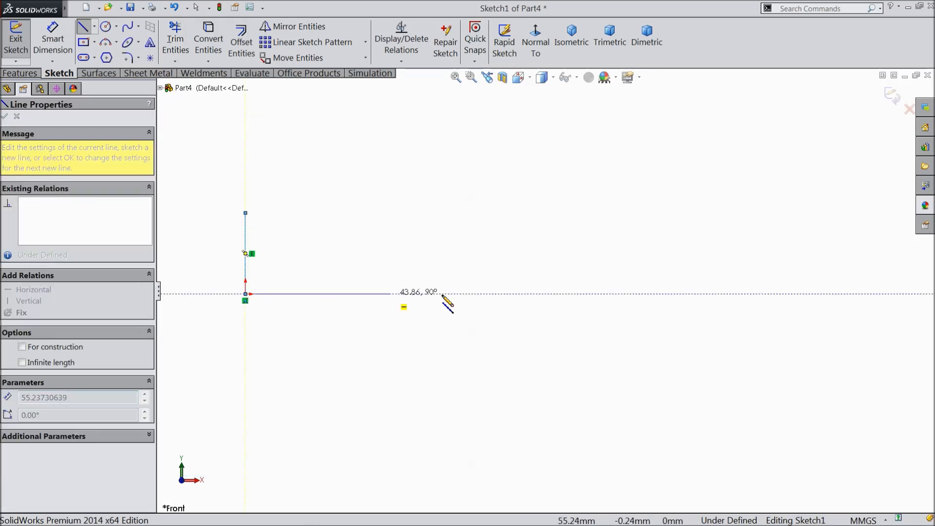
click(864, 294)
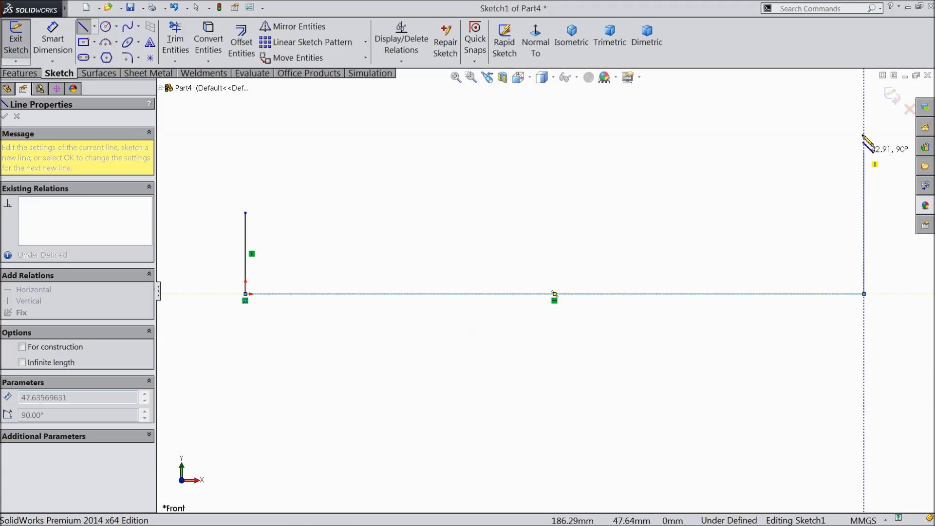
click(864, 82)
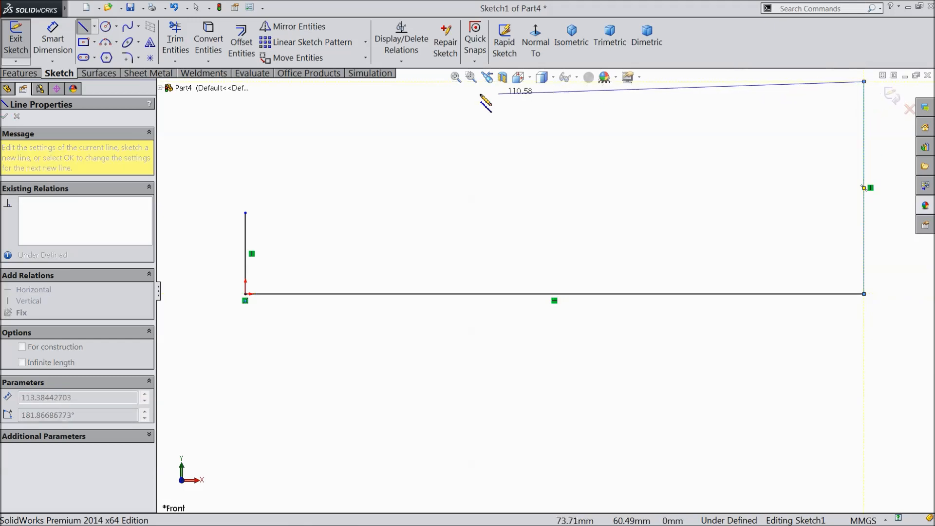
Close the profile with an upper horizontal line, a short vertical, a 90° tangent arc of about 30 mm radius, and a line to the start point
click(487, 77)
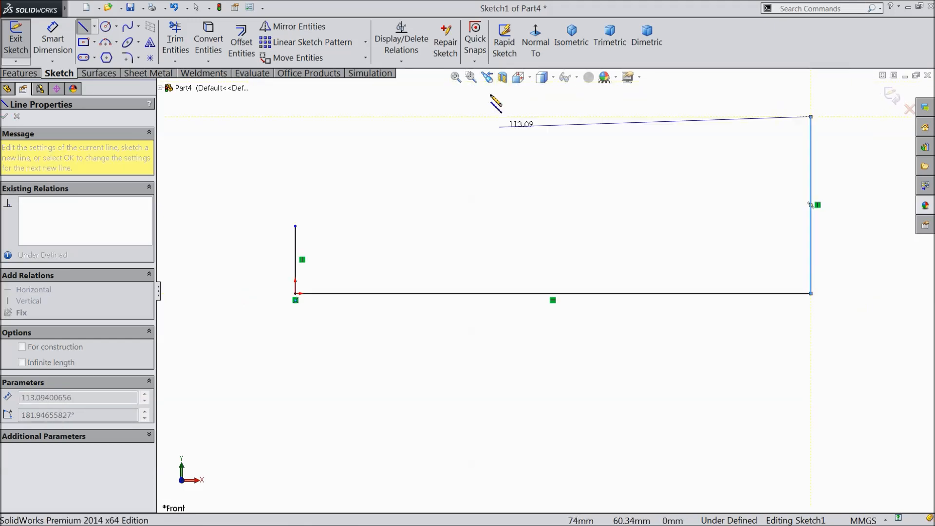
click(505, 116)
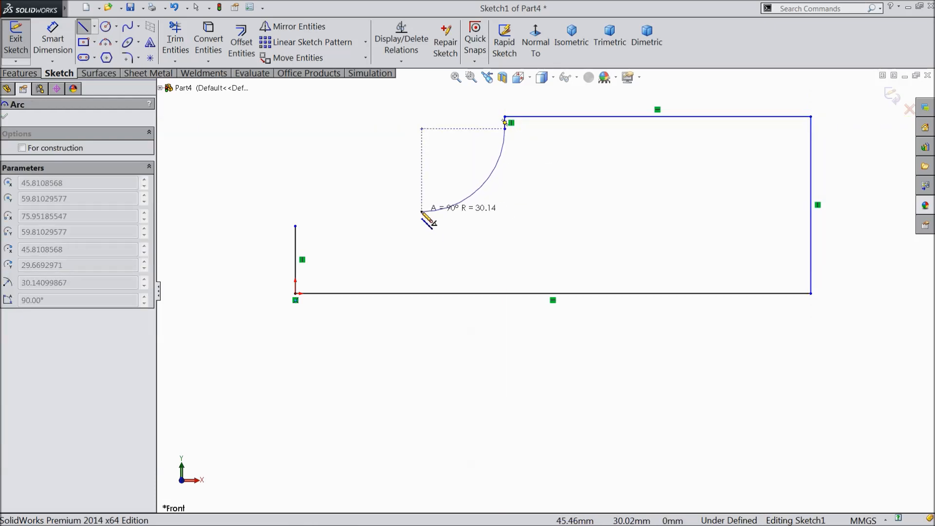
click(421, 211)
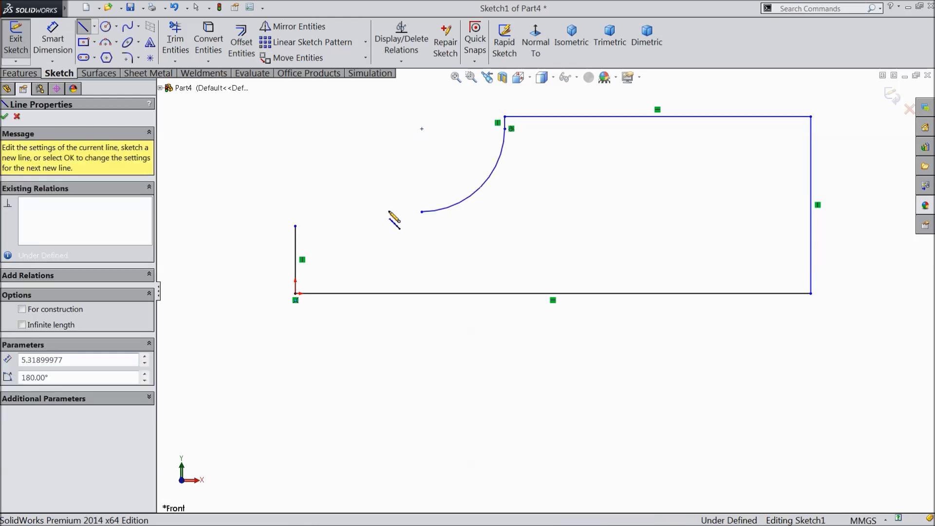
click(295, 226)
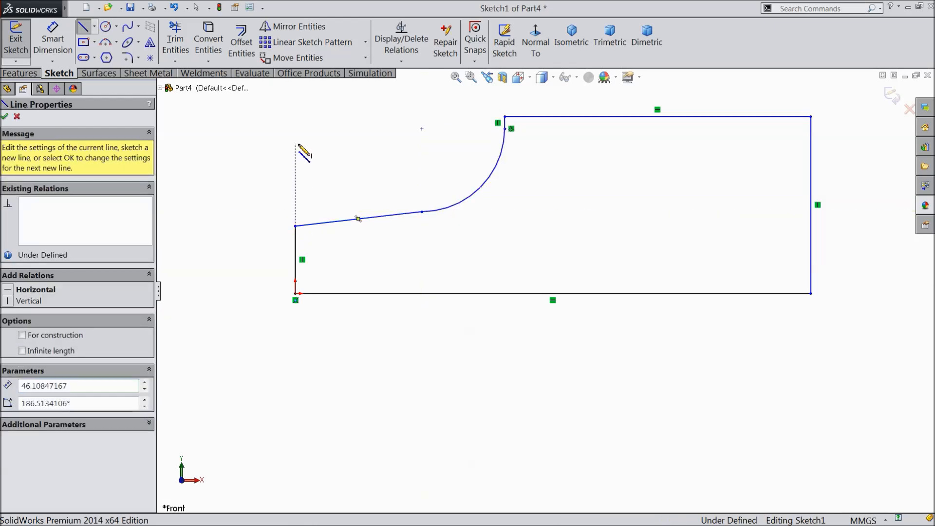
right_click(300, 109)
click(327, 150)
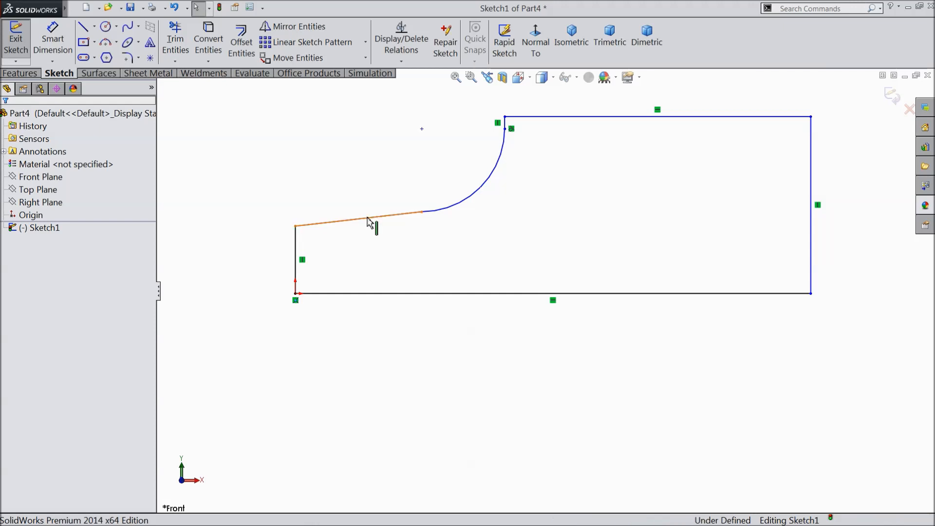
Make the sloping line between the short end and the arc horizontal, and make it tangent to the arc
click(368, 223)
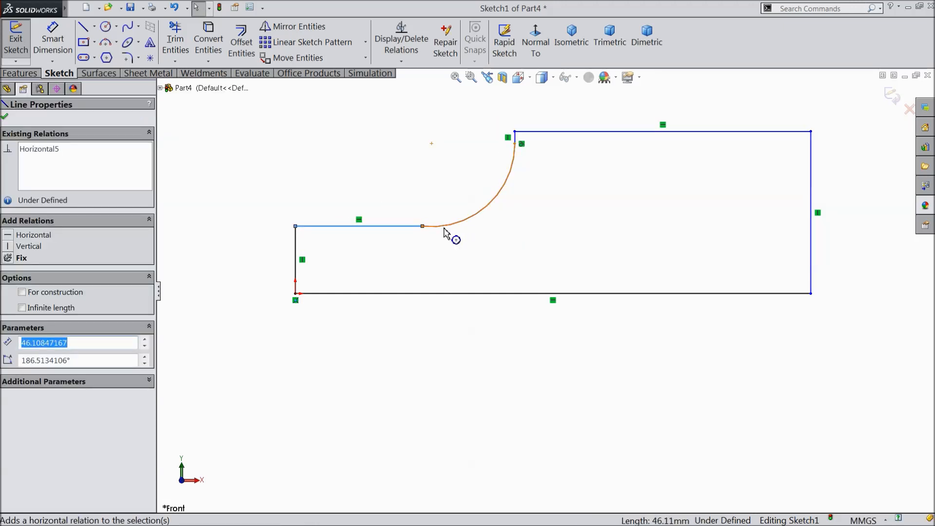
click(444, 228)
ctrl+click(418, 226)
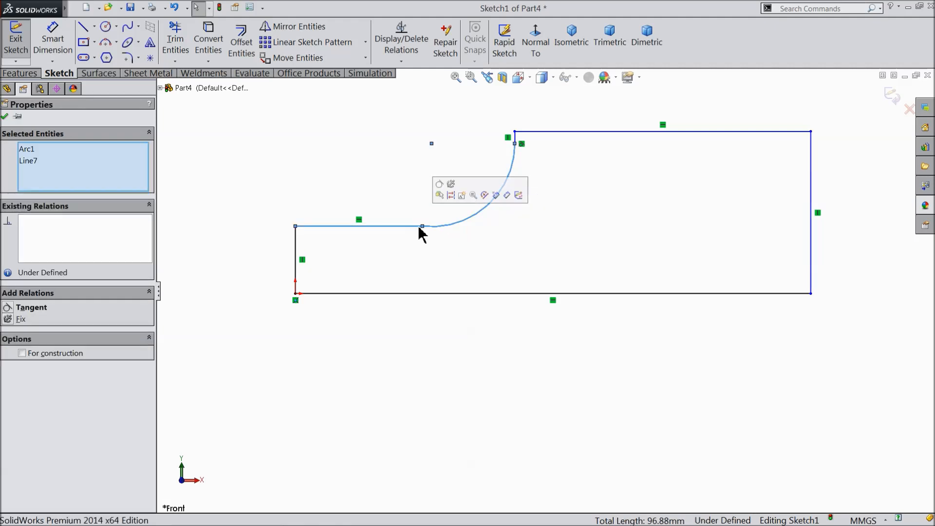
click(438, 184)
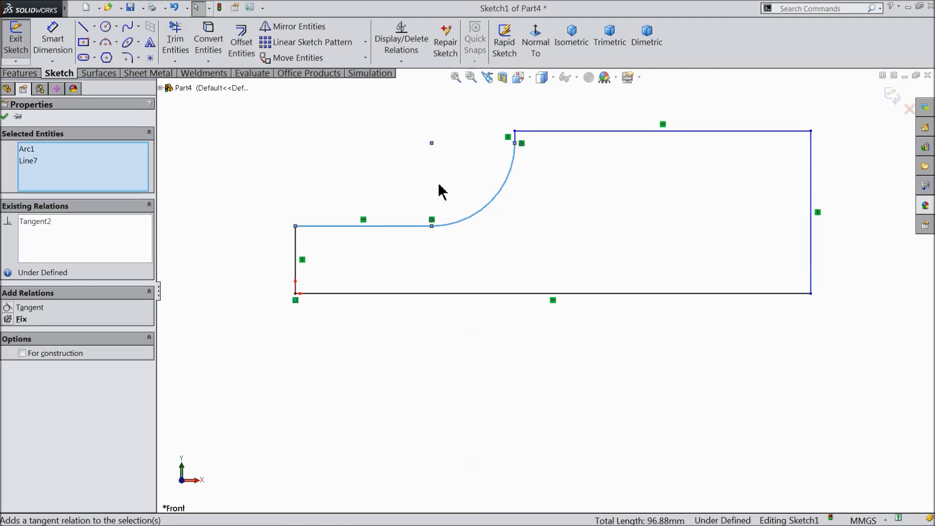
click(314, 141)
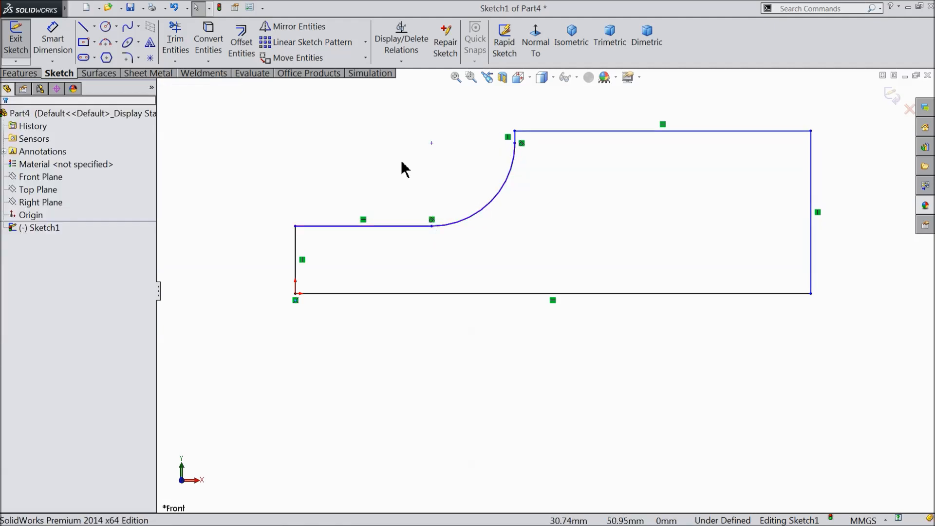
Dimension the short vertical line at the origin to 2.5 mm
click(51, 43)
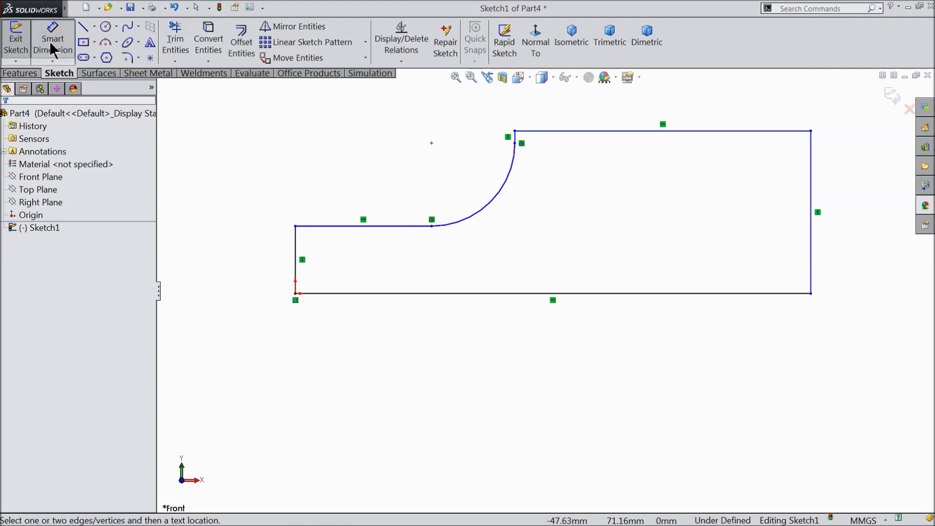
click(296, 260)
click(275, 258)
text(2.)
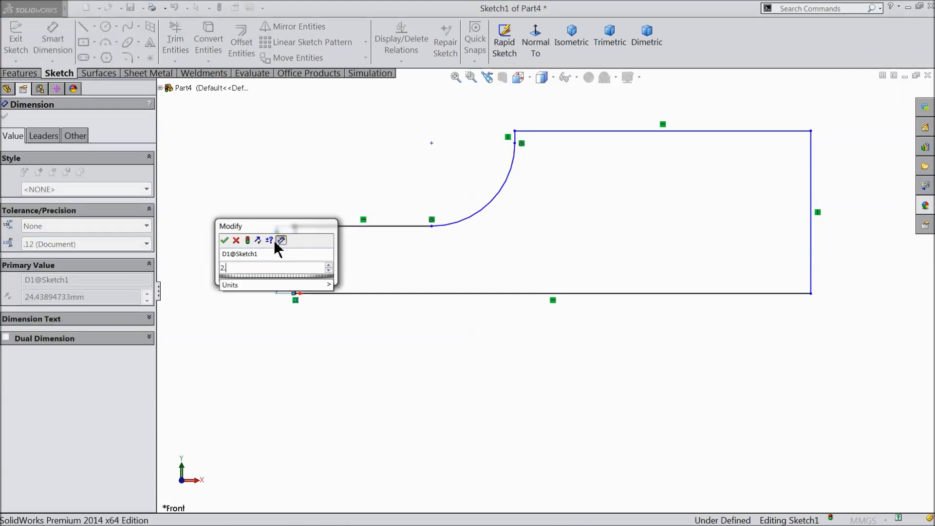
text(5)
click(224, 240)
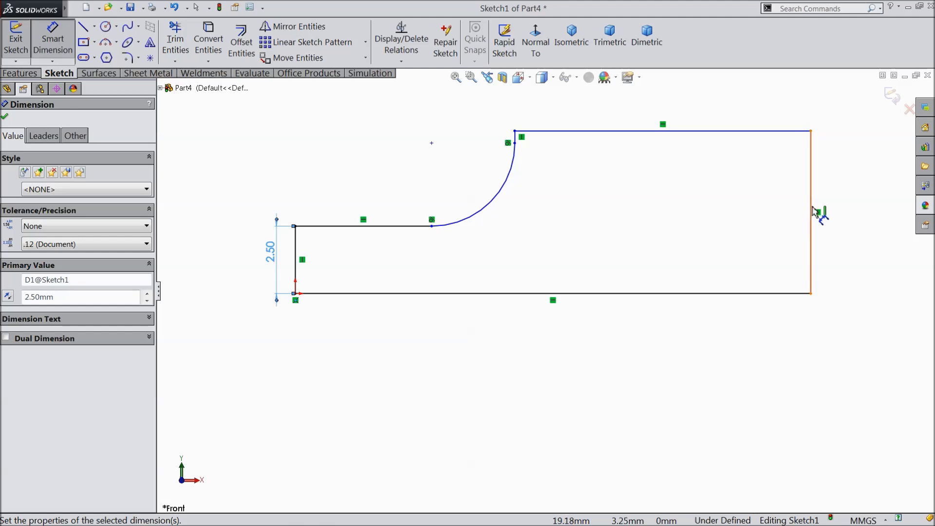
Dimension the tall vertical line at the profile's far end to 8 mm
click(811, 213)
click(845, 214)
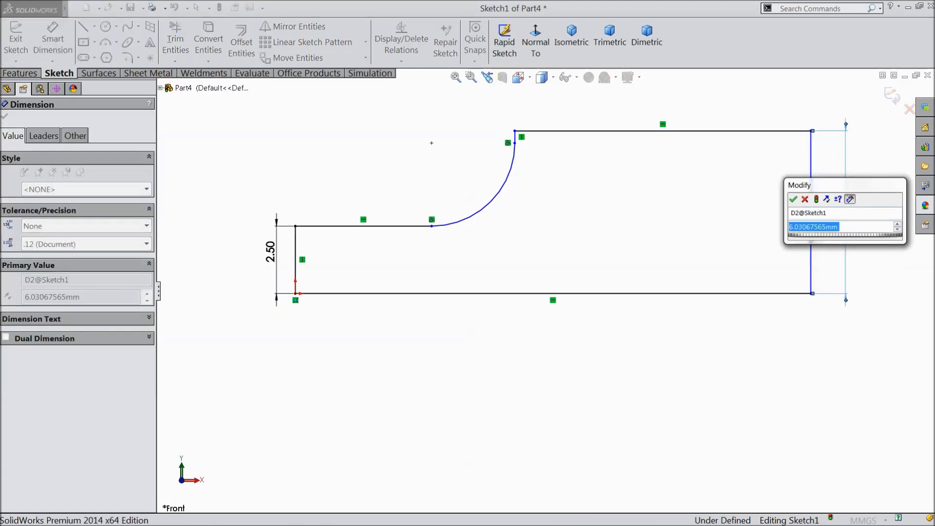
text(8)
click(793, 200)
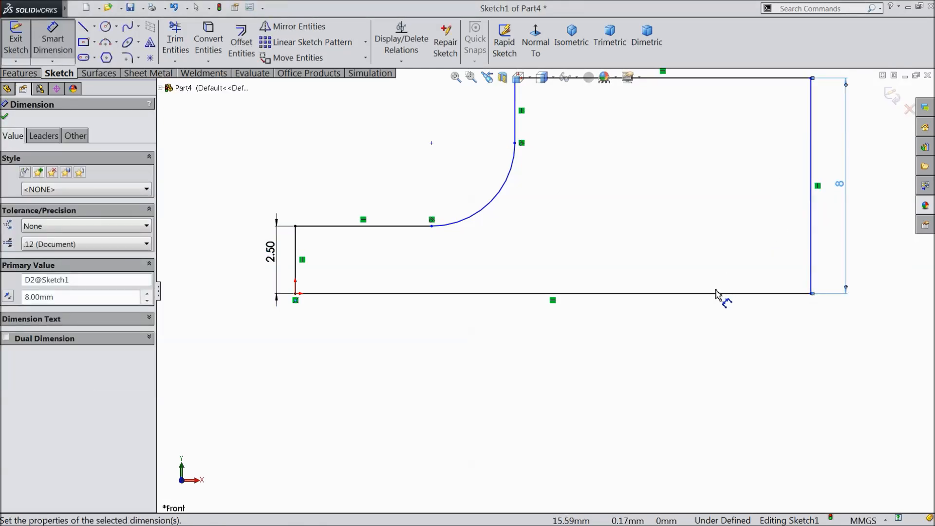
Dimension the profile's upper horizontal line to 30 mm
click(648, 113)
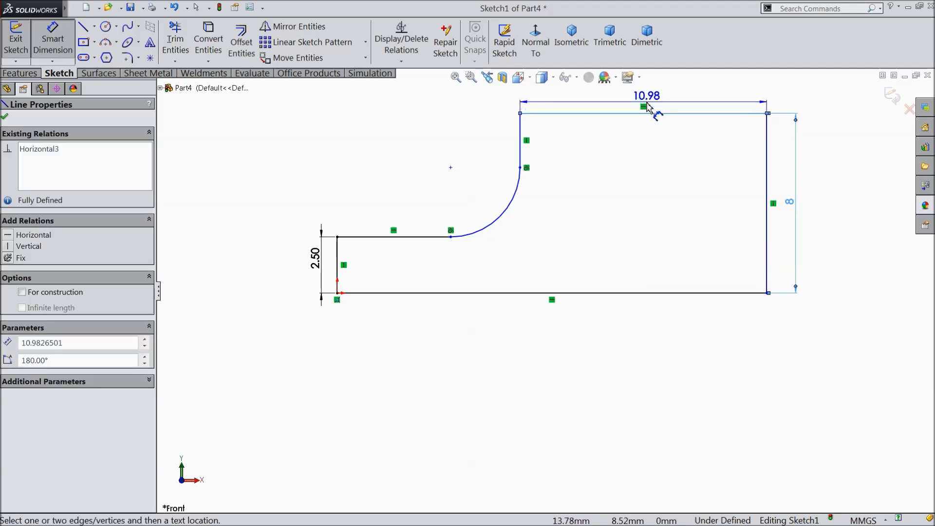
click(647, 107)
text(30)
click(594, 90)
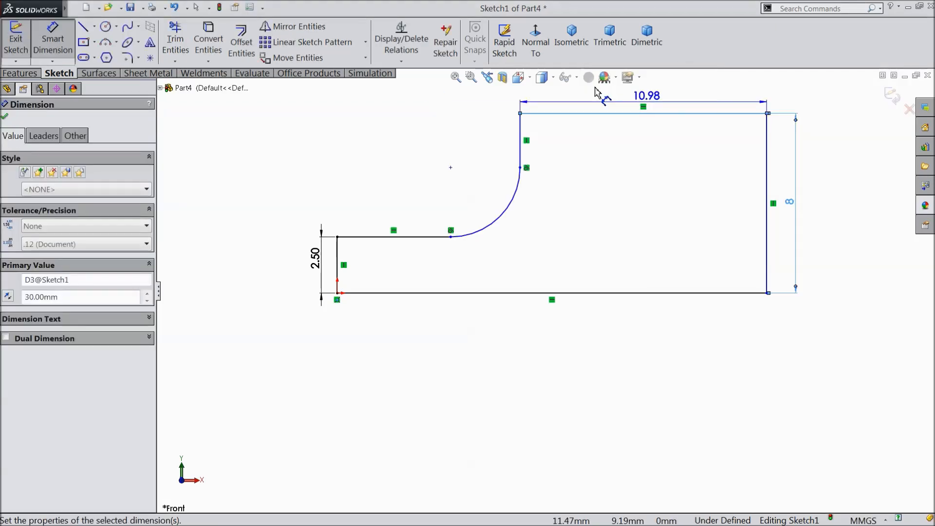
key(Escape)
Reshape the distorted profile by moving its free points until the thin neck and arc lie between the origin and the tall block
mouse_move(652, 292)
mouse_down()
mouse_move(785, 302)
mouse_move(667, 302)
mouse_up()
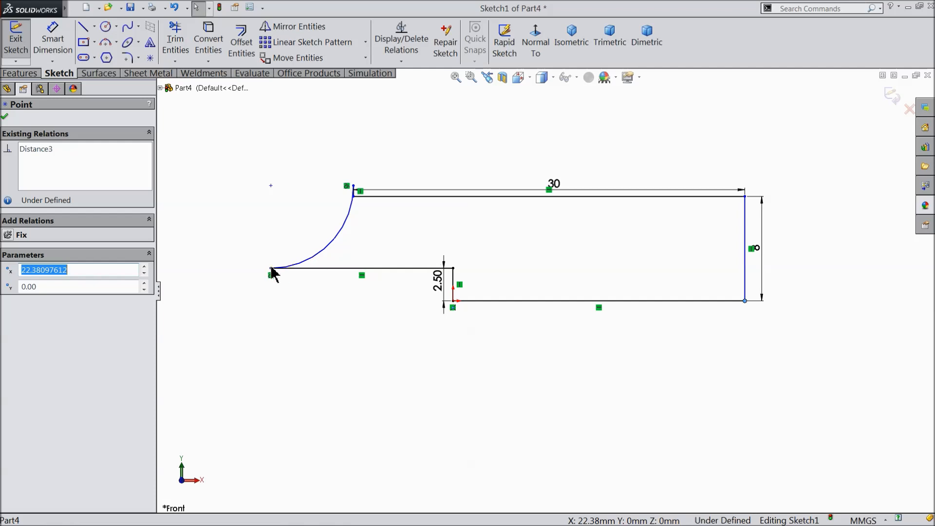
mouse_move(271, 275)
mouse_down()
mouse_move(497, 276)
mouse_move(327, 266)
mouse_up()
scroll(453, 270, down, 2)
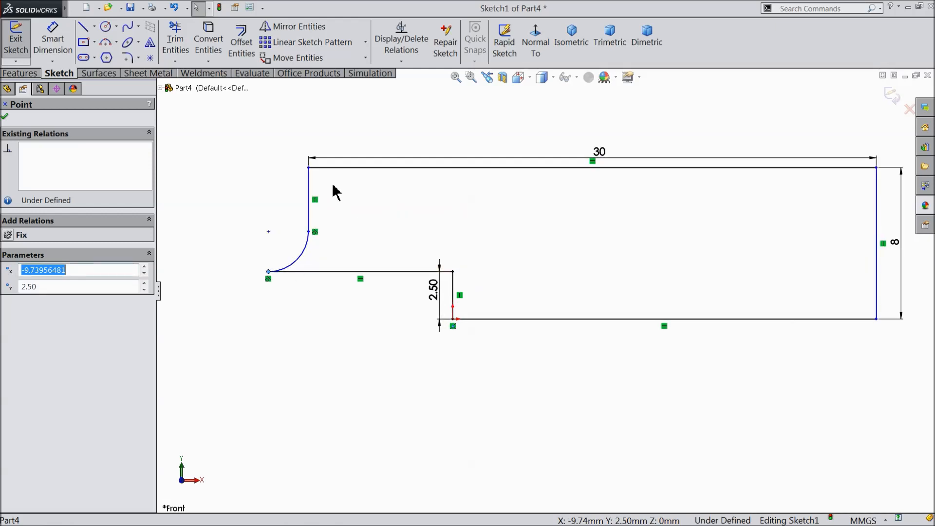
drag(310, 171, 375, 178)
drag(370, 216, 352, 256)
scroll(403, 214, up, 1)
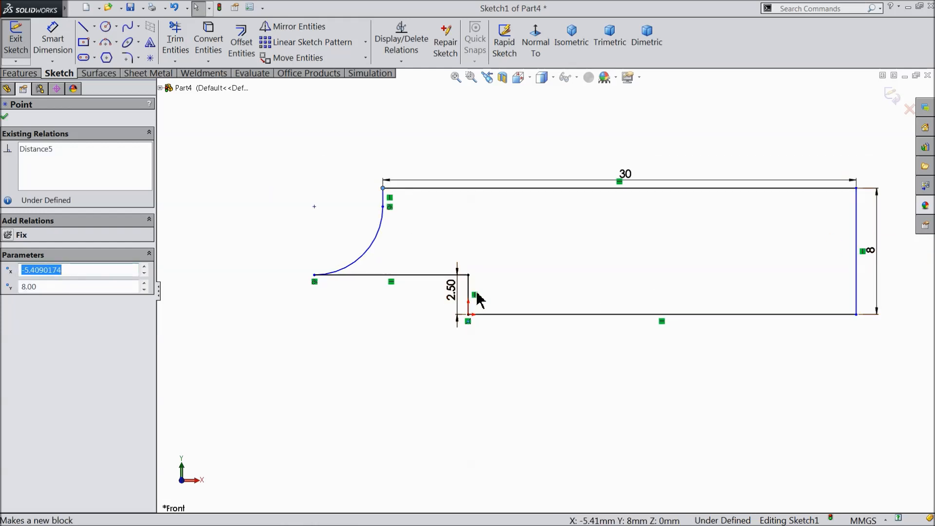
mouse_move(387, 194)
mouse_down()
mouse_move(545, 202)
mouse_move(553, 200)
mouse_move(547, 162)
mouse_up()
scroll(545, 160, up, 1)
drag(546, 93, 562, 255)
scroll(562, 257, up, 4)
scroll(761, 277, down, 3)
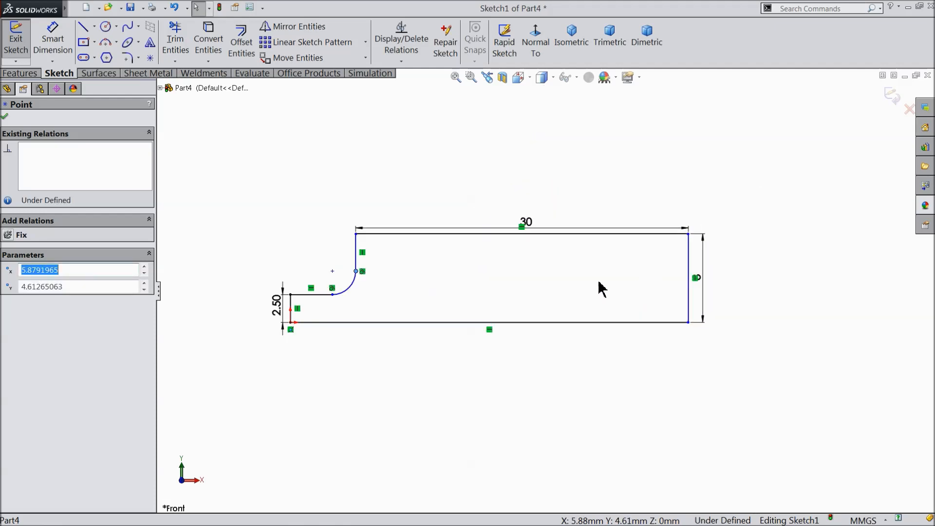
scroll(392, 271, up, 1)
scroll(412, 230, down, 3)
click(404, 230)
drag(407, 232, 539, 244)
drag(539, 141, 534, 245)
scroll(451, 253, up, 3)
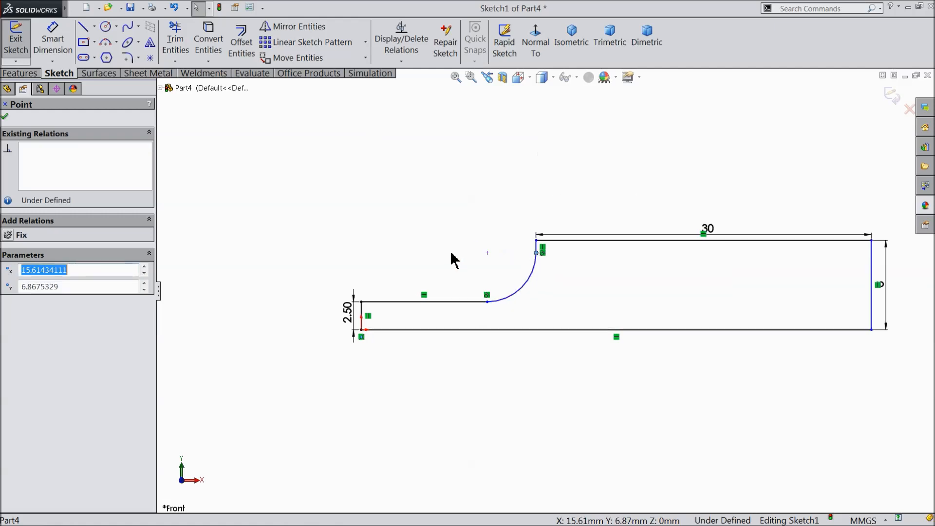
Move the 30 mm dimension farther above the profile's upper line
scroll(722, 302, down, 1)
drag(636, 235, 647, 214)
scroll(662, 296, down, 2)
scroll(659, 291, up, 1)
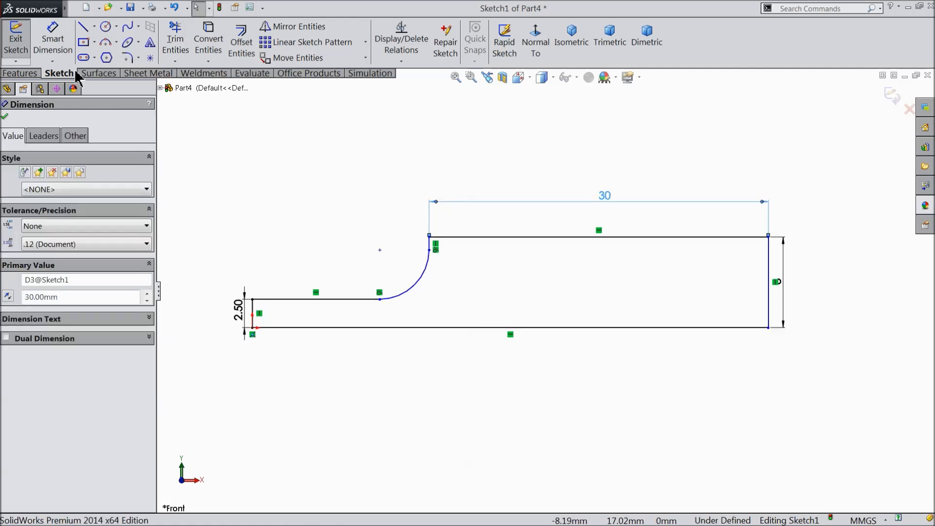
Dimension the arc between the thin neck and the tall block to a 5 mm radius
click(53, 40)
click(416, 292)
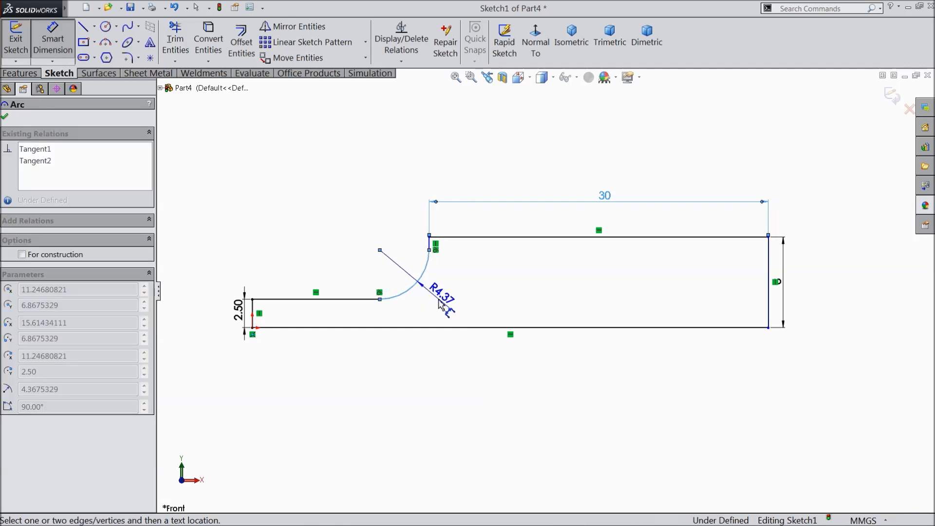
click(431, 299)
text(5)
click(387, 287)
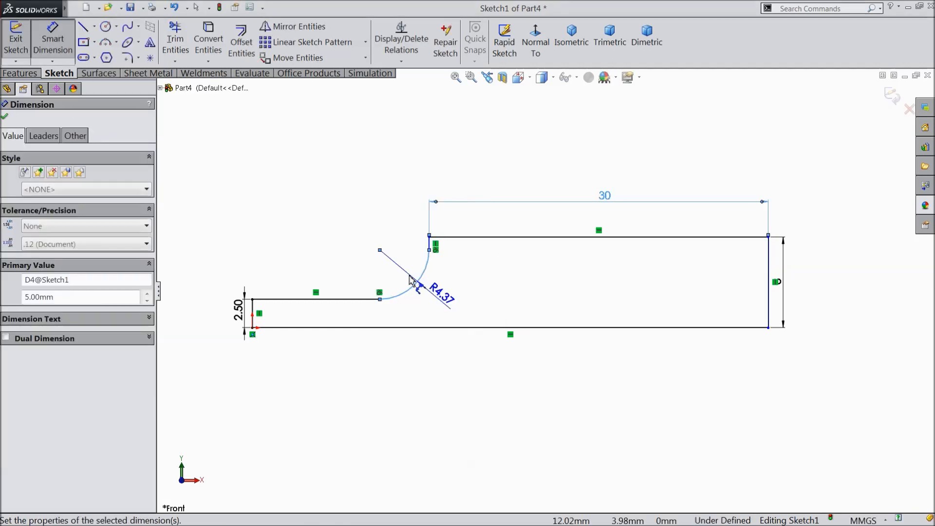
Dimension the horizontal distance from the short vertical line at the origin to the tall block's upper corner as 15 mm
click(431, 239)
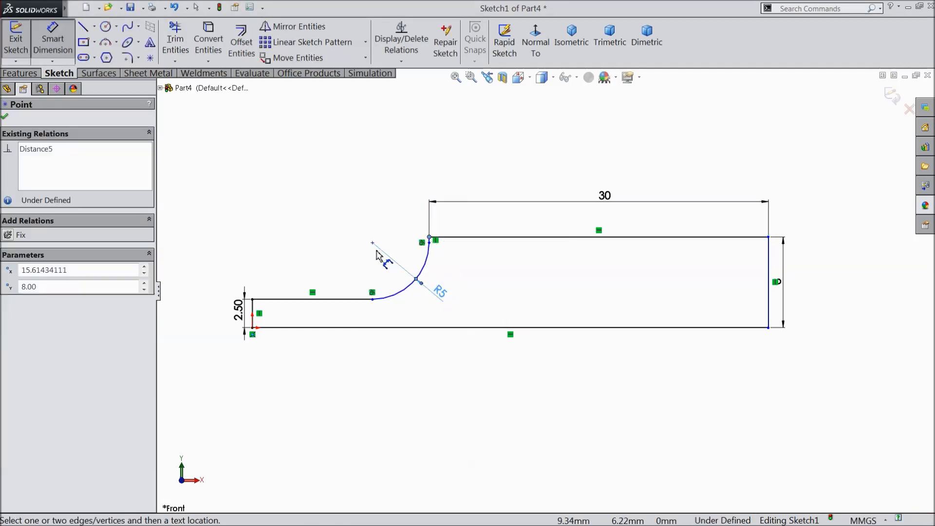
click(253, 311)
click(340, 175)
text(15)
click(286, 159)
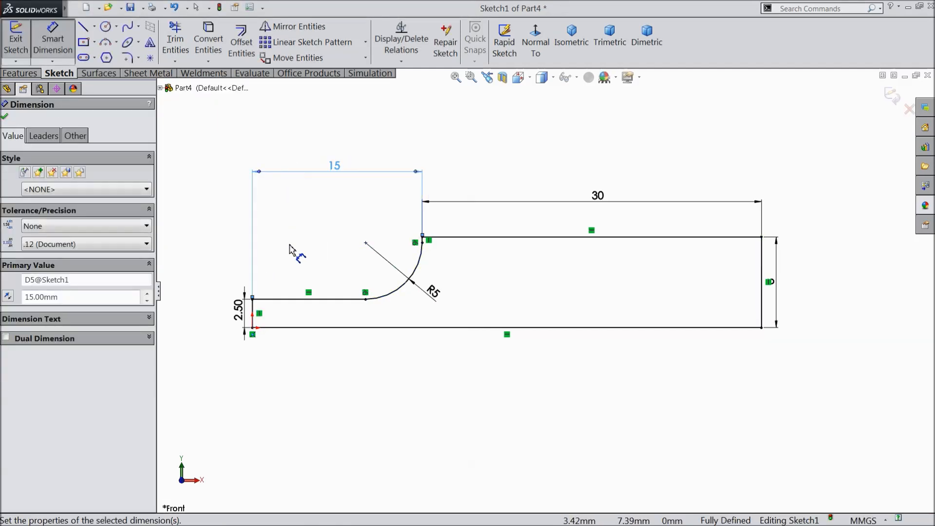
click(5, 117)
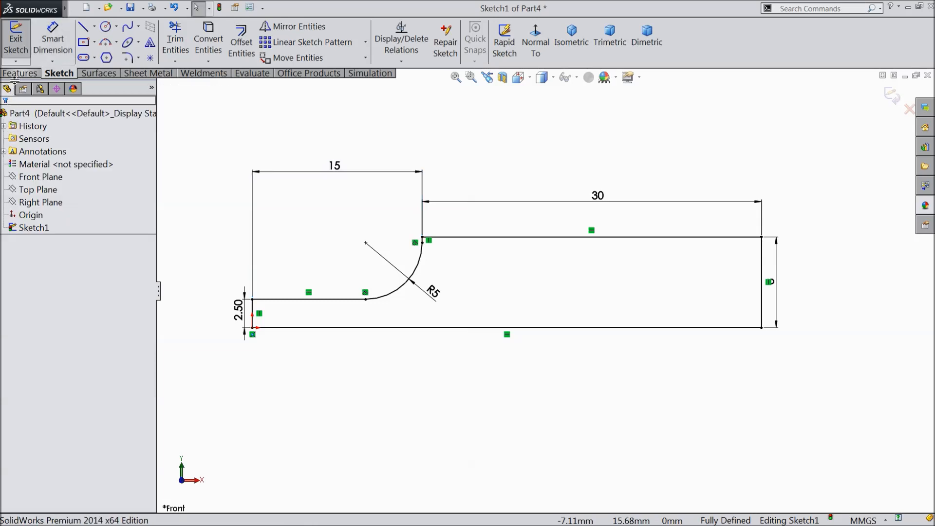
Revolve the profile 360° about its long bottom line into a solid
click(20, 73)
click(64, 43)
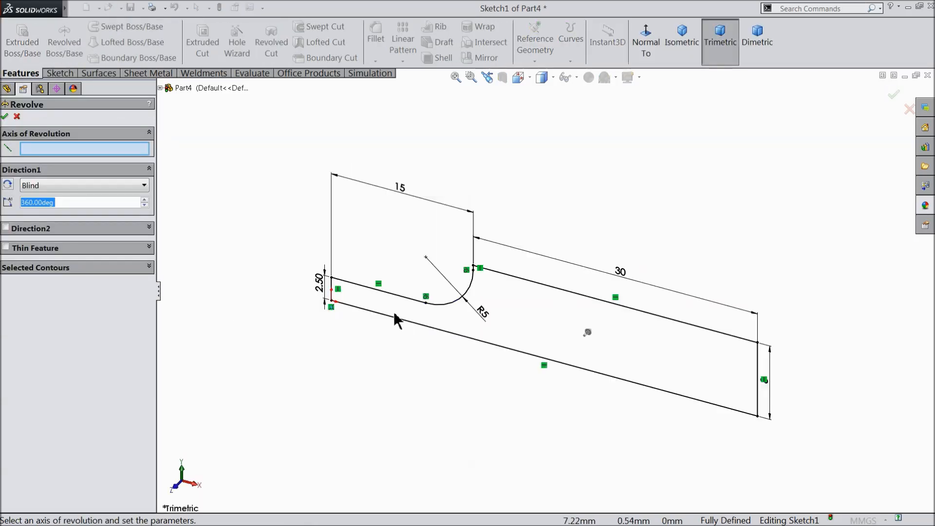
click(495, 351)
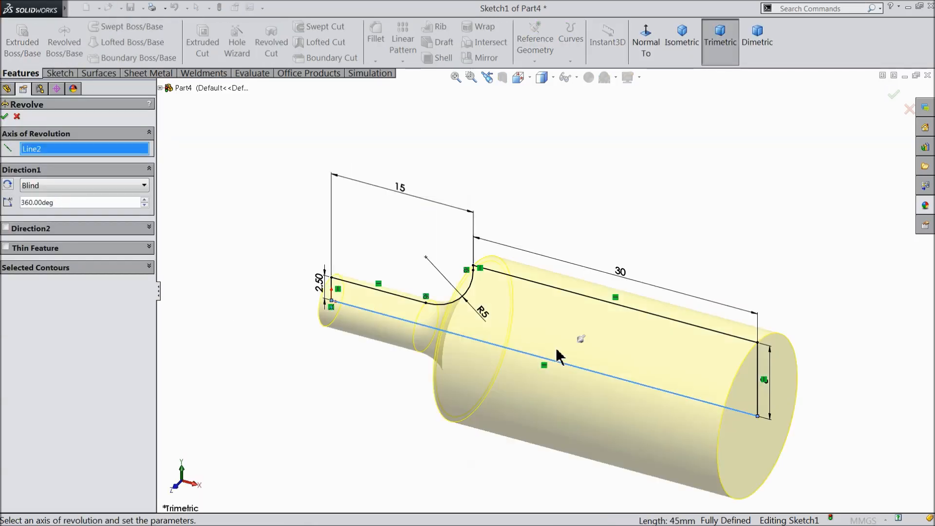
scroll(619, 383, up, 2)
scroll(624, 387, down, 2)
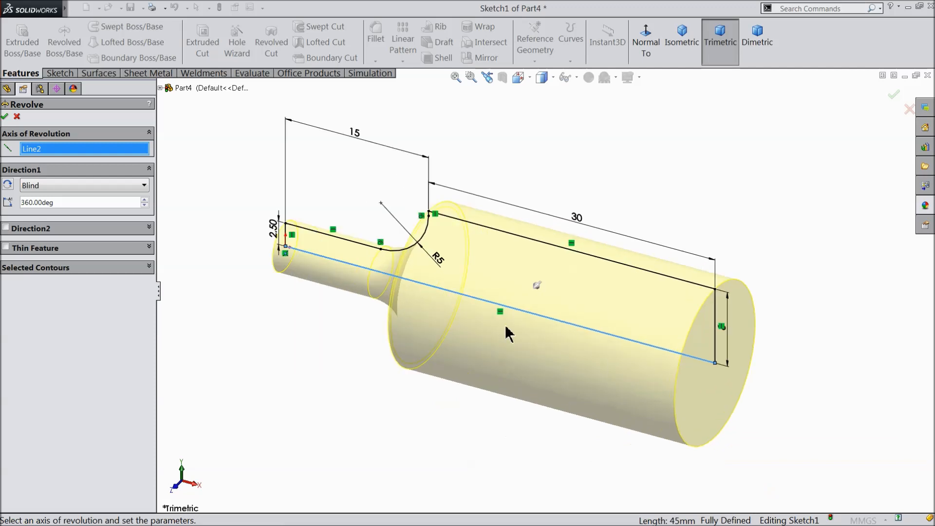
click(5, 117)
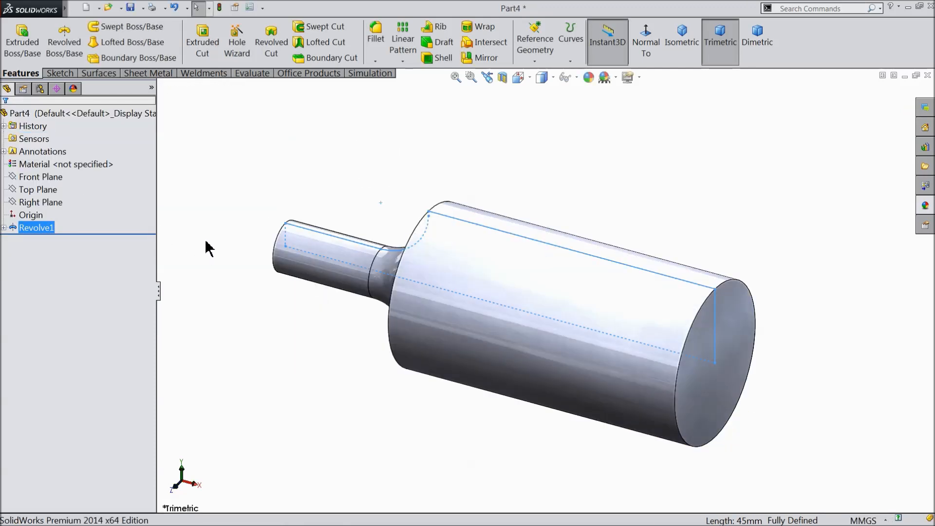
Fillet both end edges of the large cylinder and the free end edge of the thin neck with a 1 mm radius
click(376, 42)
text(1)
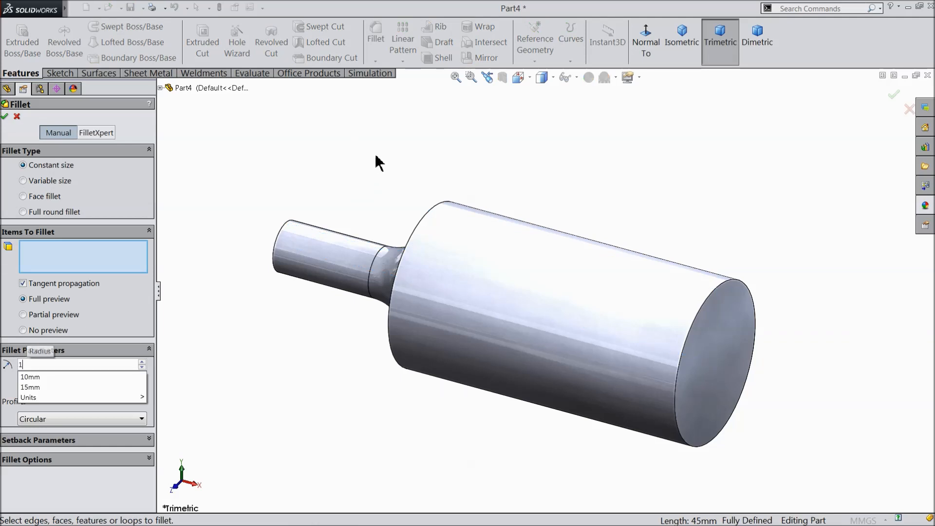
click(430, 208)
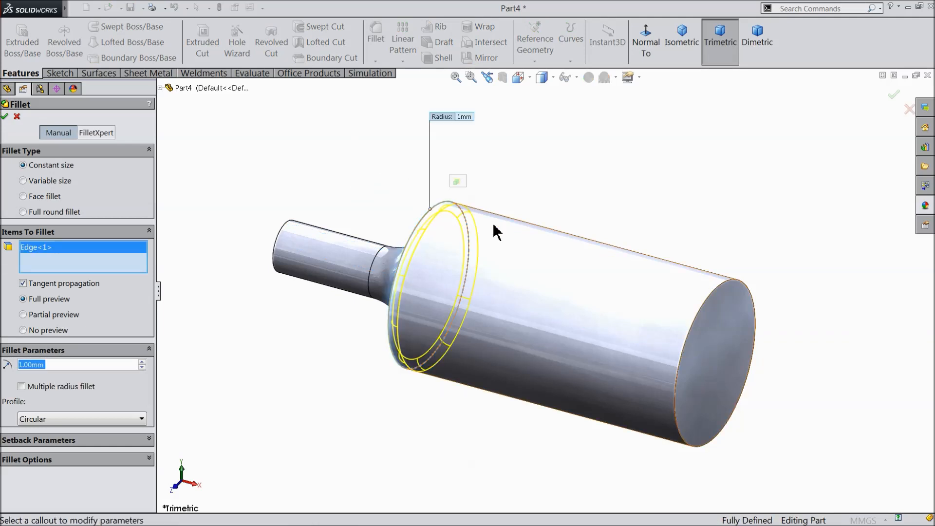
click(694, 326)
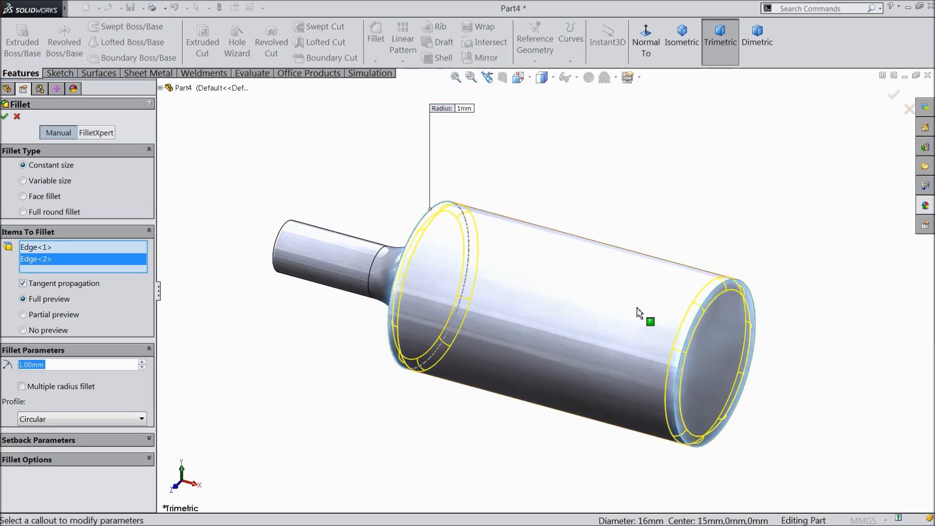
click(278, 248)
click(5, 116)
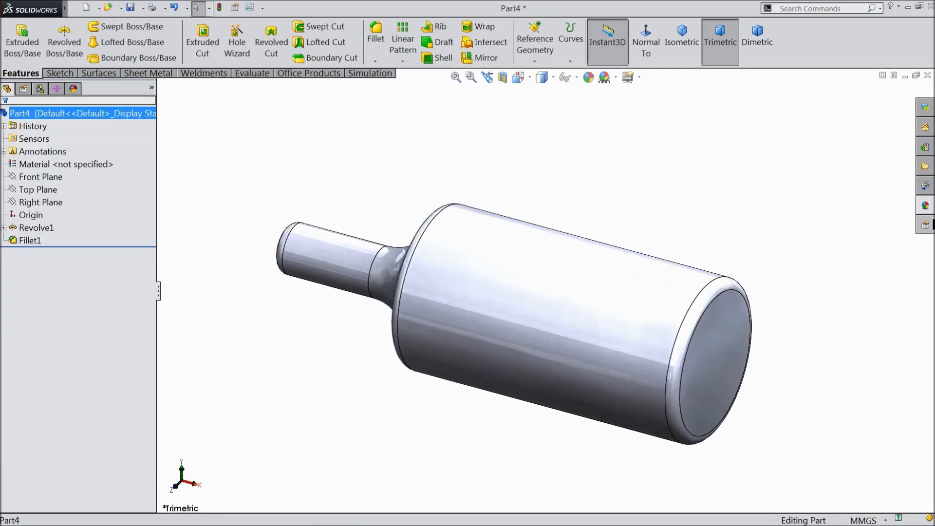
Apply the polished oak 2d appearance to the revolved part
click(926, 205)
drag(847, 339, 612, 254)
middle_drag(611, 255, 608, 224)
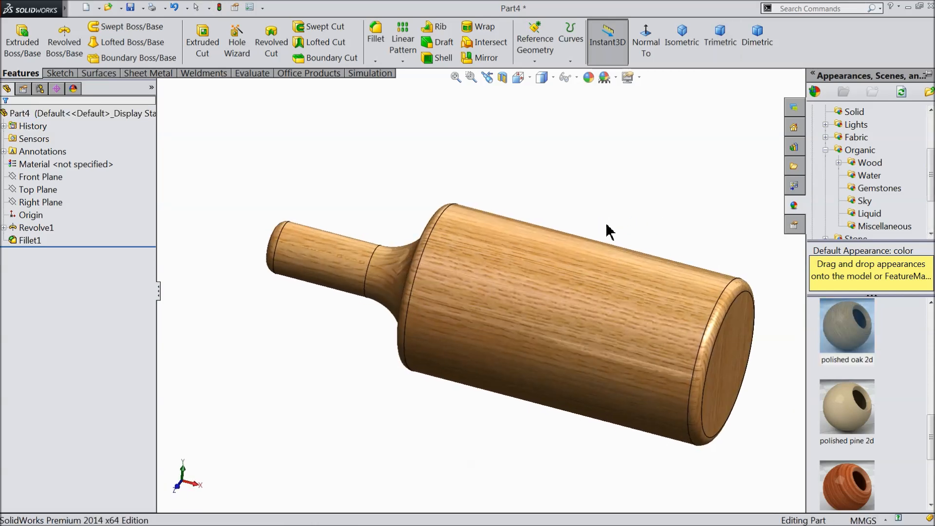
scroll(674, 324, down, 2)
Save the part as 4.Handle in the Toy box animation folder
click(130, 8)
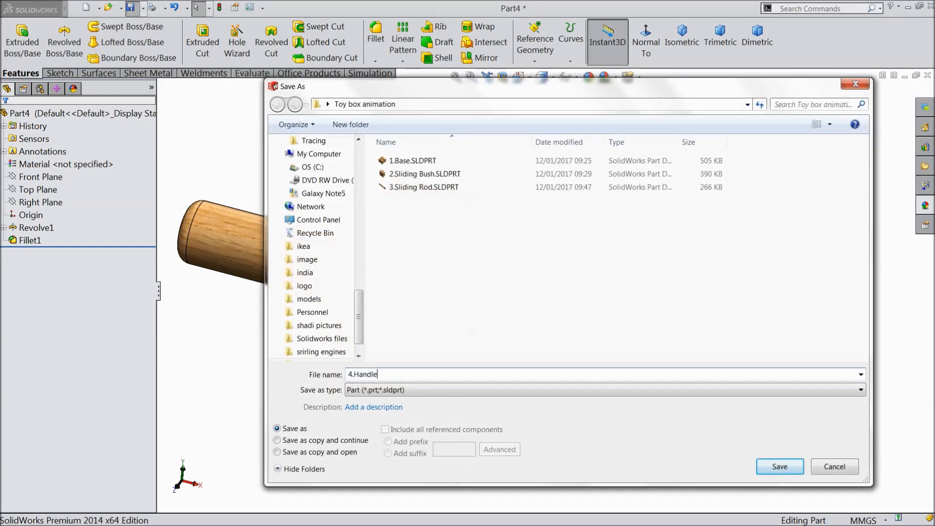
click(792, 467)
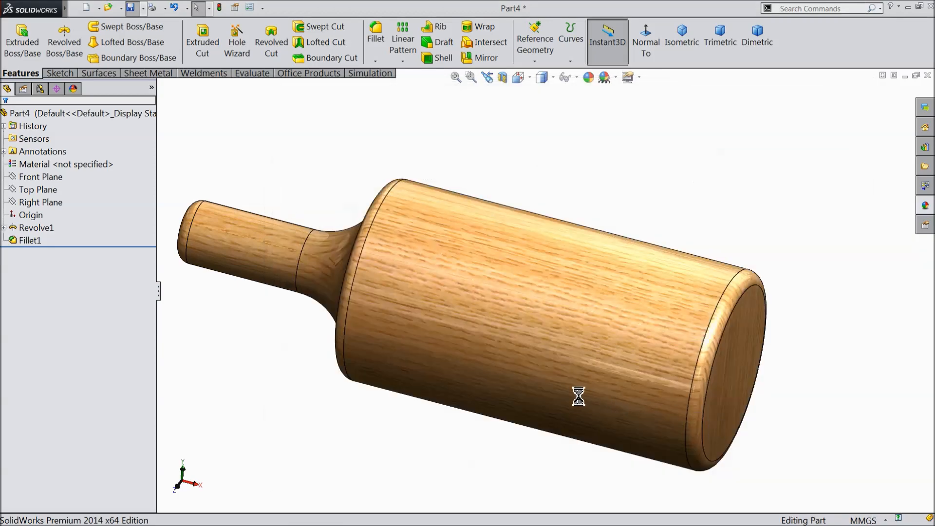
middle_drag(420, 362, 354, 355)
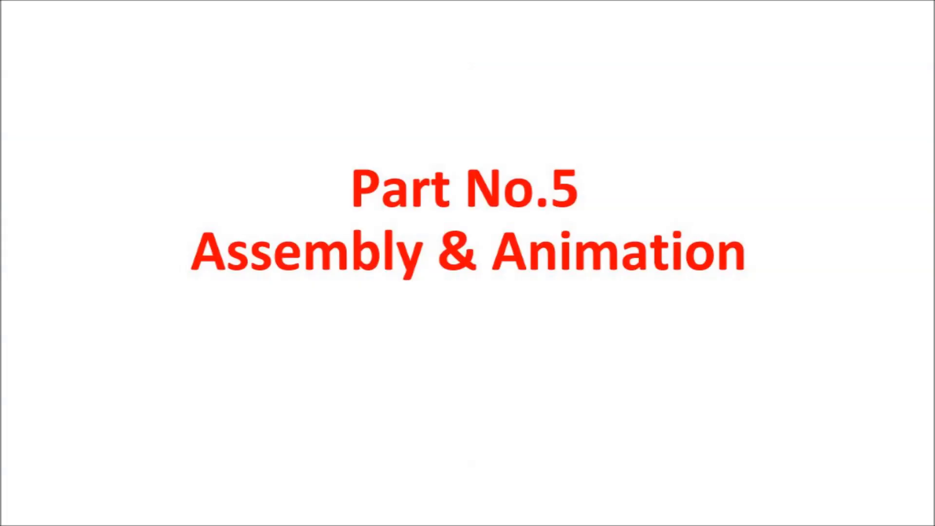
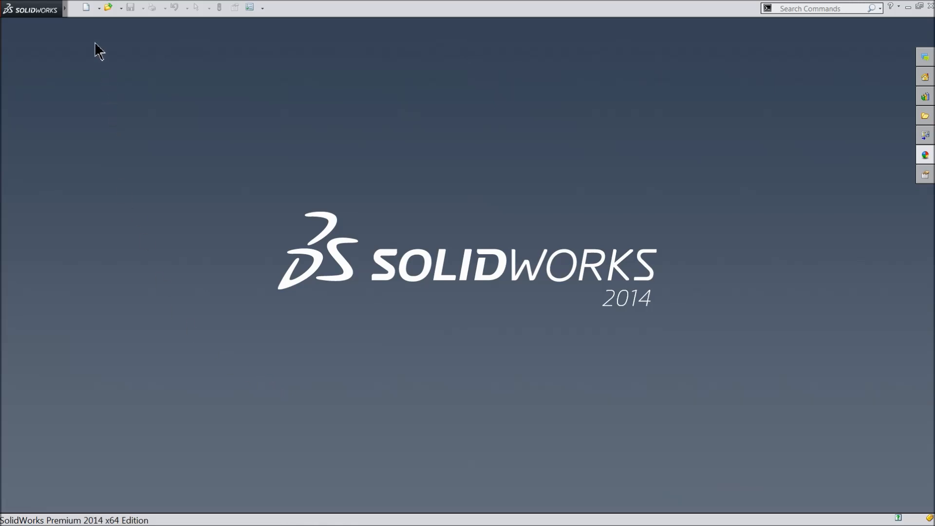
Create a new assembly document
click(86, 7)
click(204, 286)
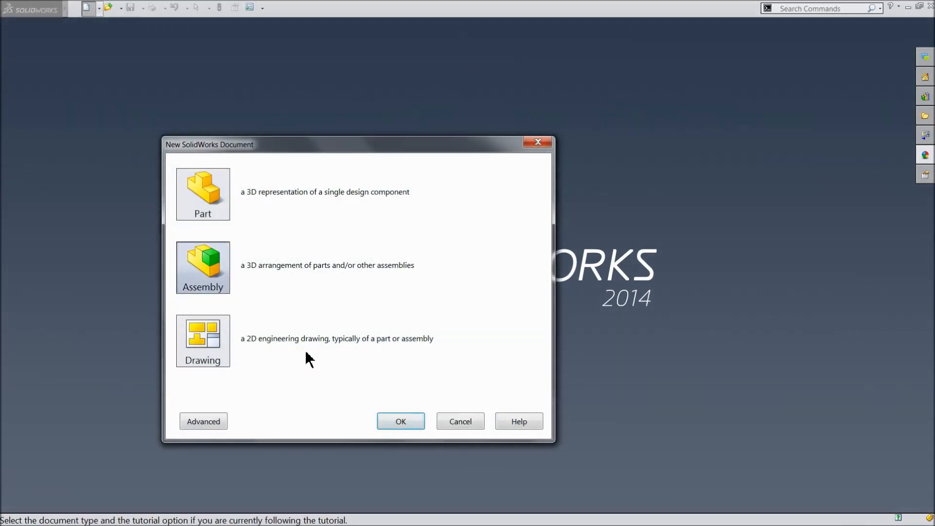
click(399, 419)
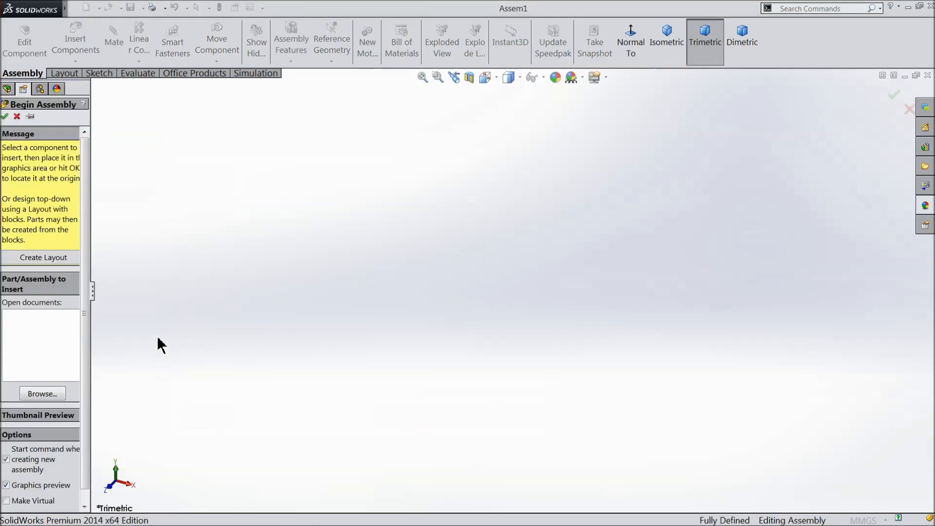
Browse for the first component and open the Toy box animation folder on the Desktop
drag(92, 329, 127, 331)
click(66, 354)
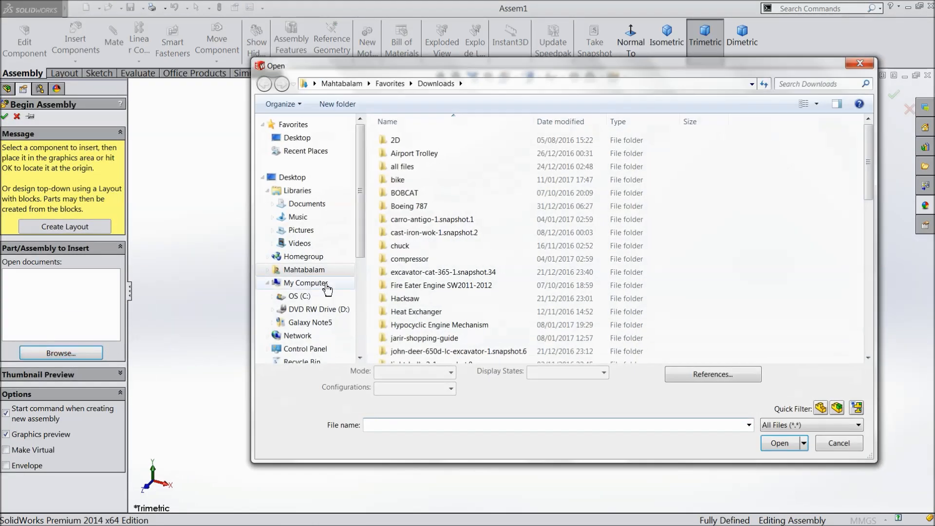
click(295, 138)
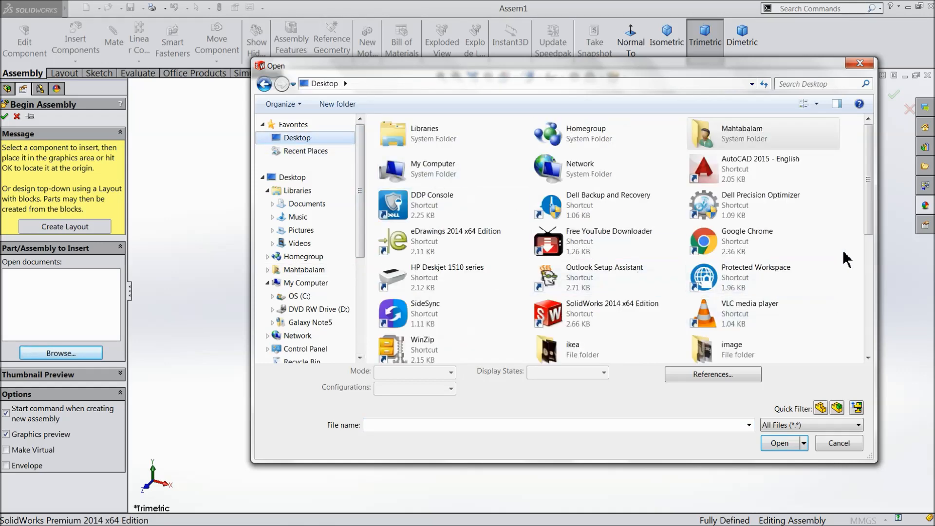
drag(865, 211, 864, 286)
double_click(568, 292)
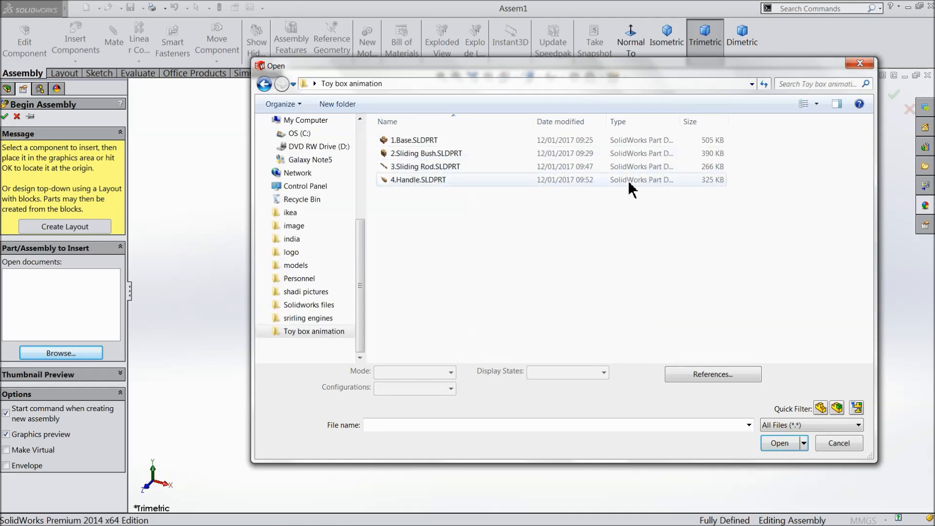
Show the folder's files as large icons and load 1.Base.SLDPRT as the component to insert
click(816, 104)
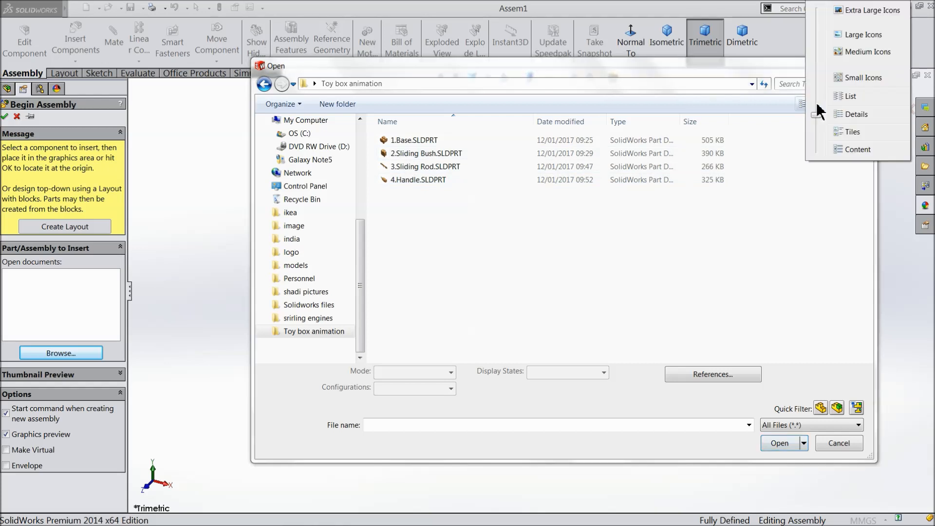
click(847, 39)
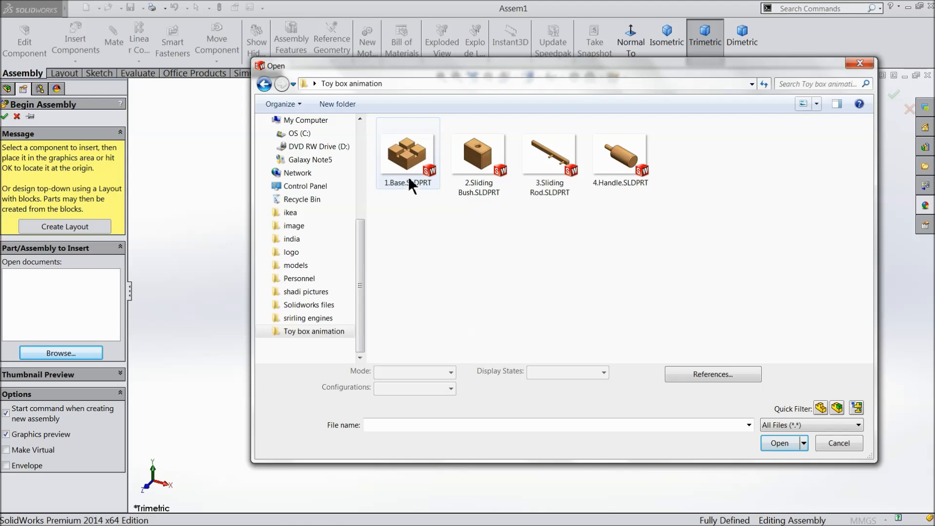
click(402, 156)
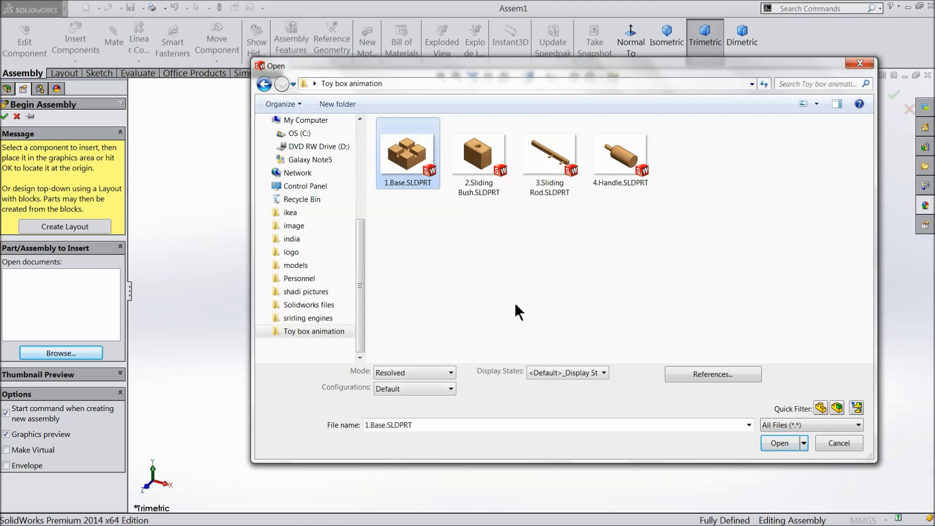
click(778, 443)
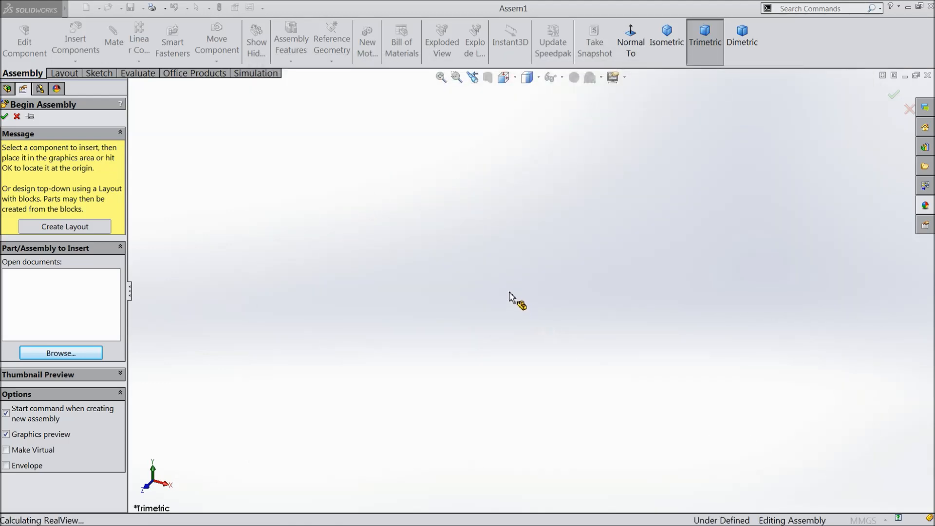
Place the base in the assembly and apply the Plain White scene
click(505, 293)
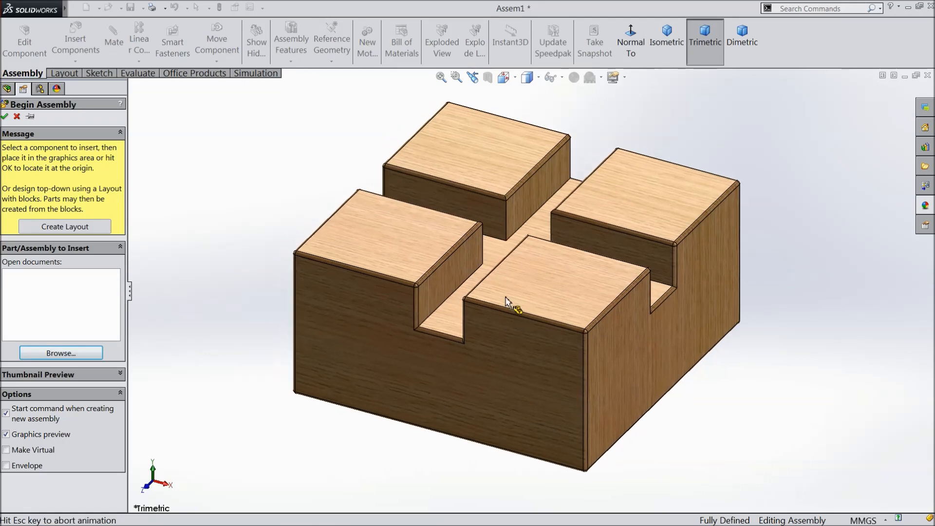
click(602, 79)
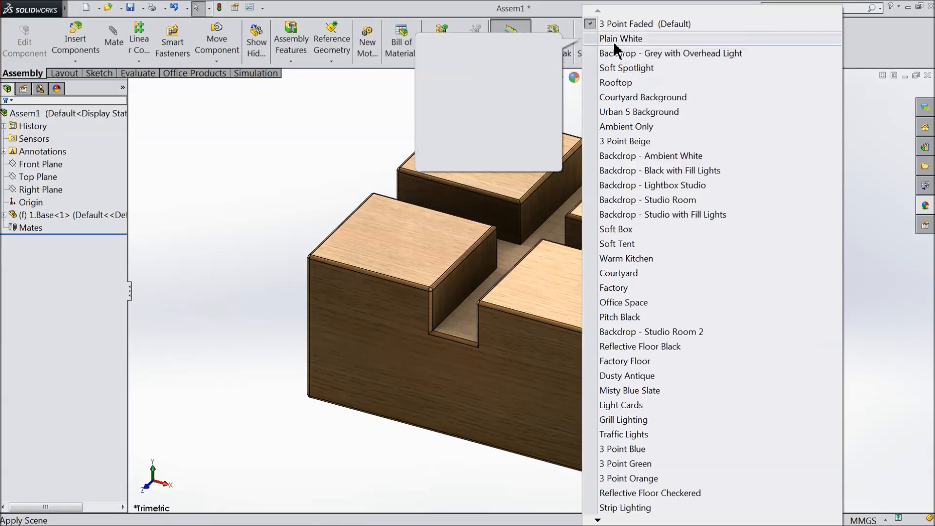
click(618, 77)
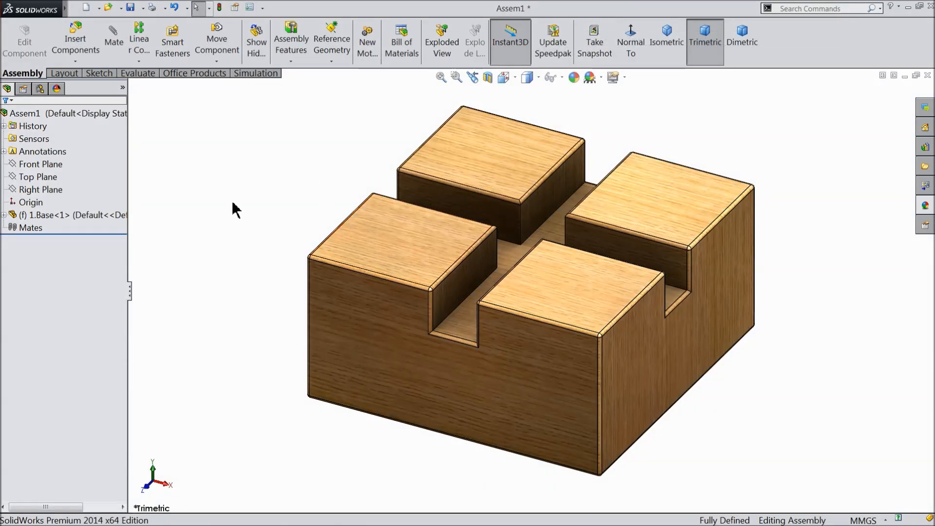
Insert 2.Sliding Bush.SLDPRT over one of the base's raised blocks and place a second copy of it beside the base
click(74, 38)
click(60, 345)
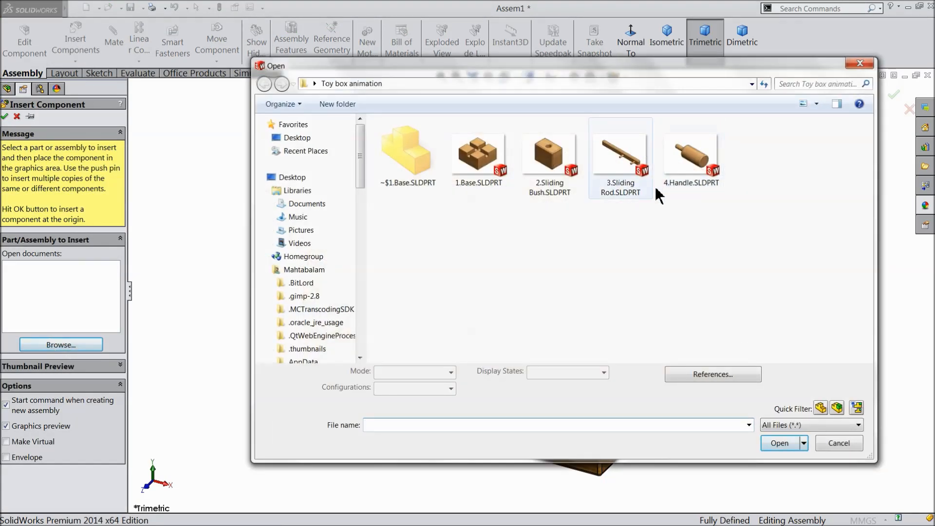
click(553, 188)
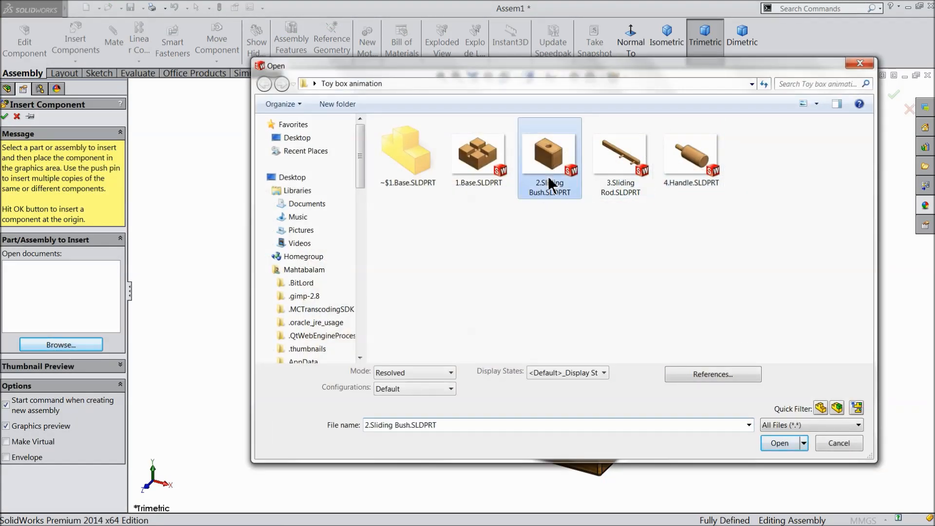
click(777, 443)
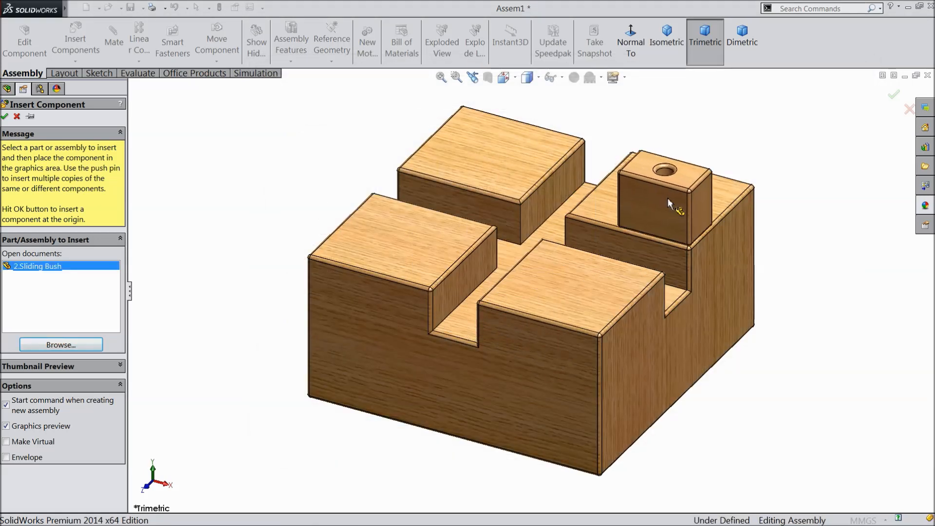
click(670, 195)
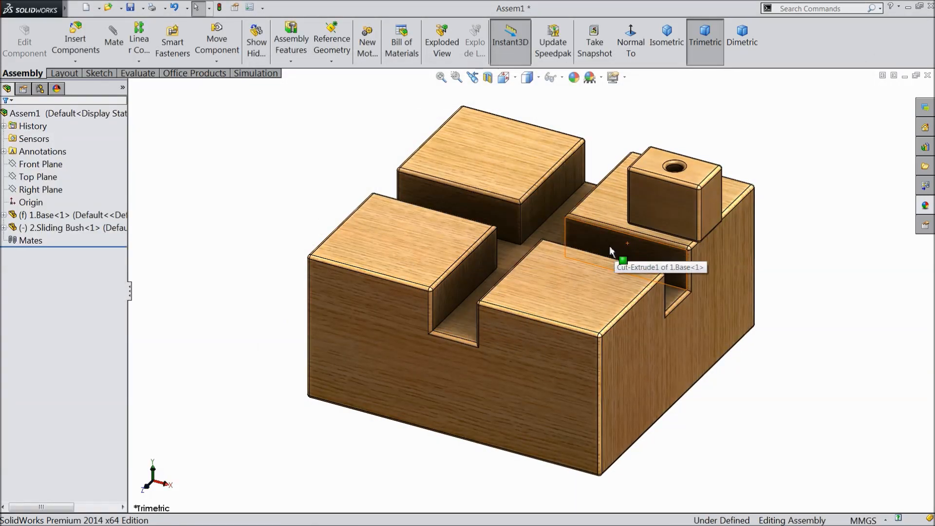
ctrl+drag(660, 205, 242, 254)
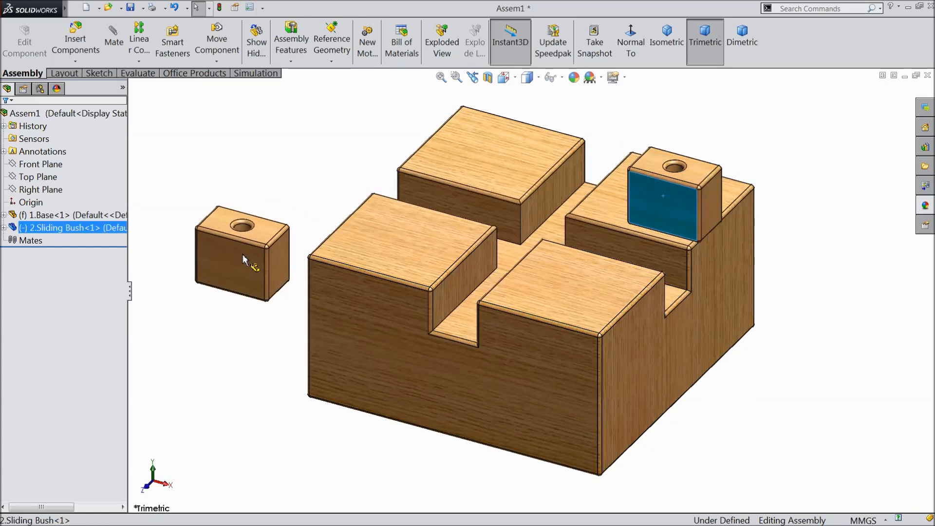
click(365, 173)
Start an advanced Width mate and pick the two facing side walls of the base slot nearest the first bush as width selections
scroll(629, 241, down, 3)
middle_drag(629, 240, 587, 228)
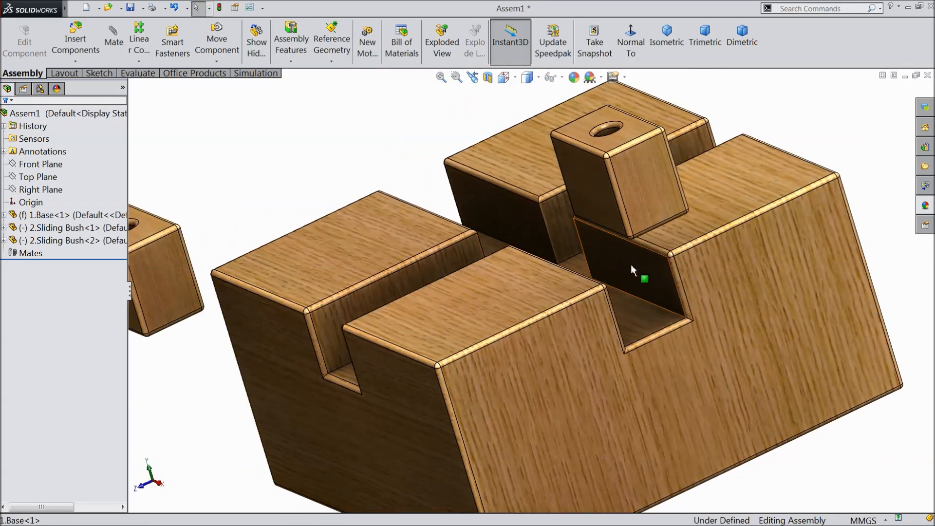
click(114, 42)
click(38, 217)
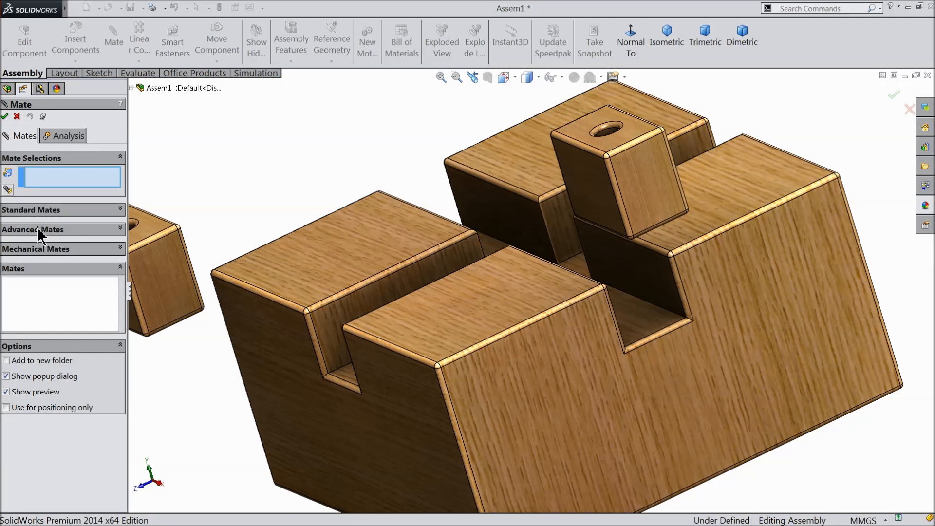
click(39, 230)
click(11, 251)
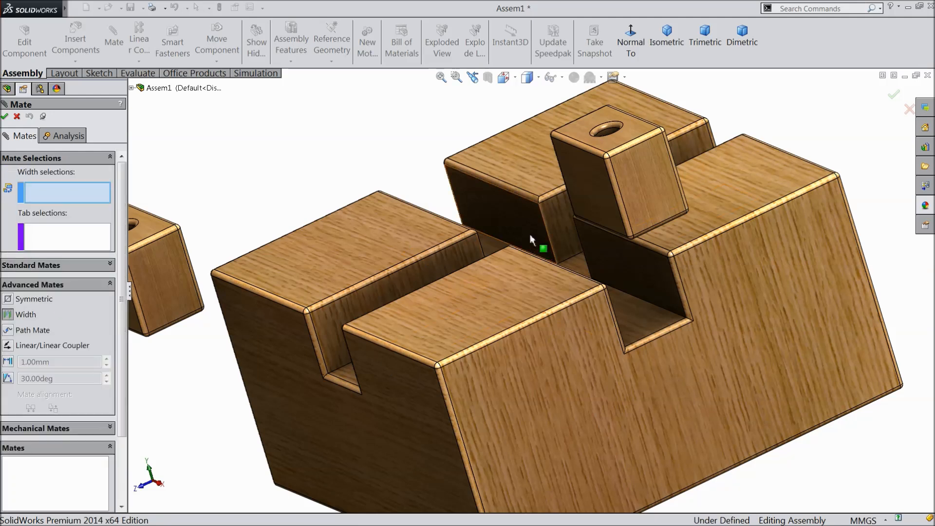
click(491, 209)
middle_drag(492, 209, 418, 220)
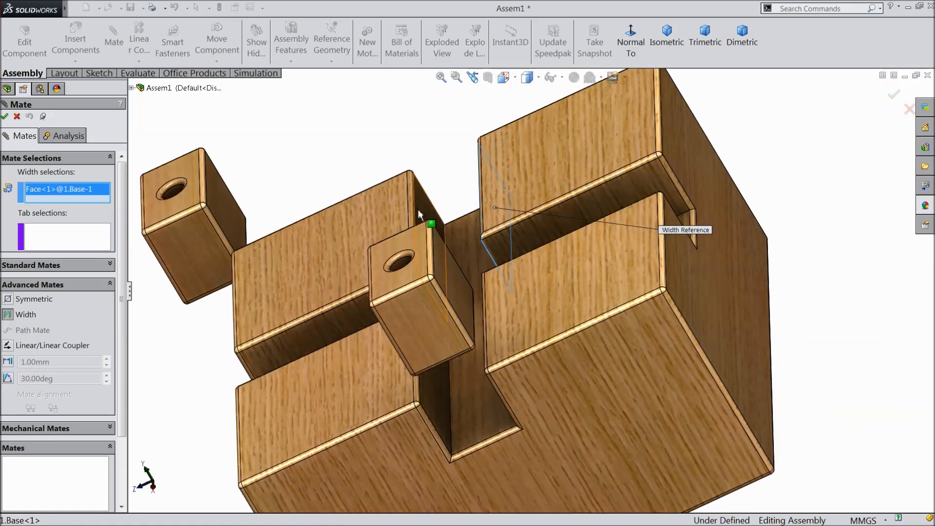
click(420, 206)
middle_drag(502, 251, 540, 243)
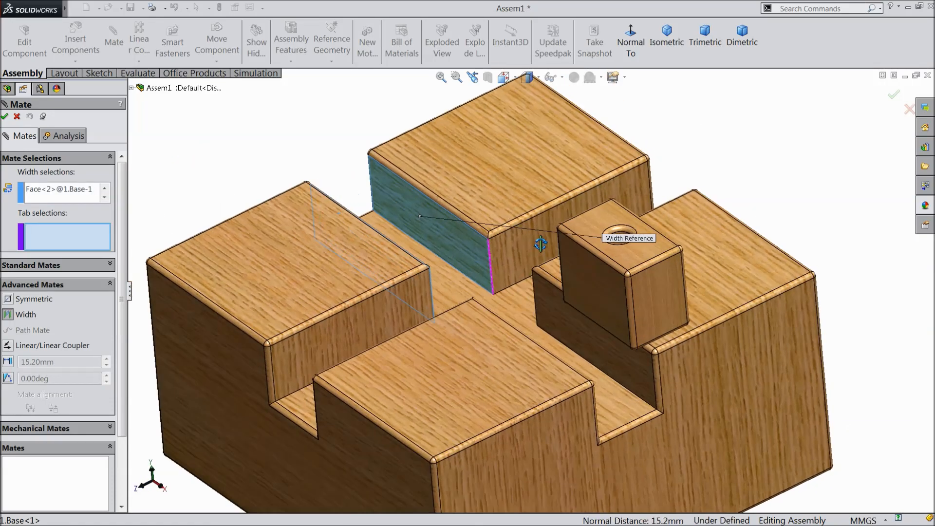
Pick two opposite side faces of the first sliding bush as tab selections and apply the Width mate
click(599, 281)
middle_drag(632, 296, 689, 267)
click(689, 267)
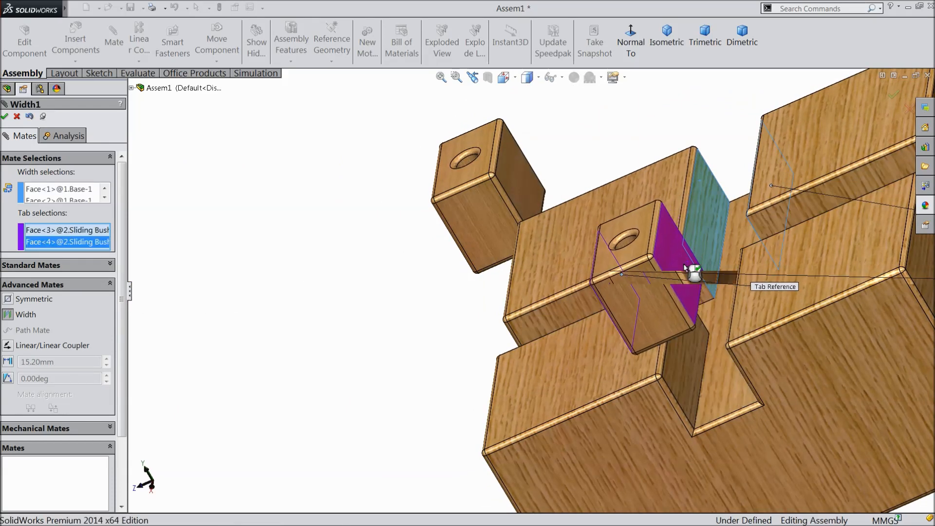
middle_drag(689, 299, 472, 277)
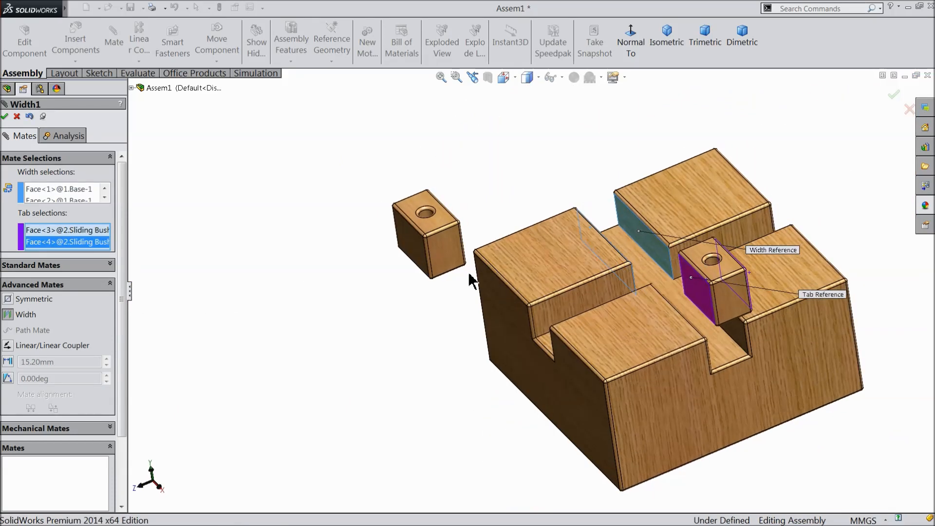
click(4, 117)
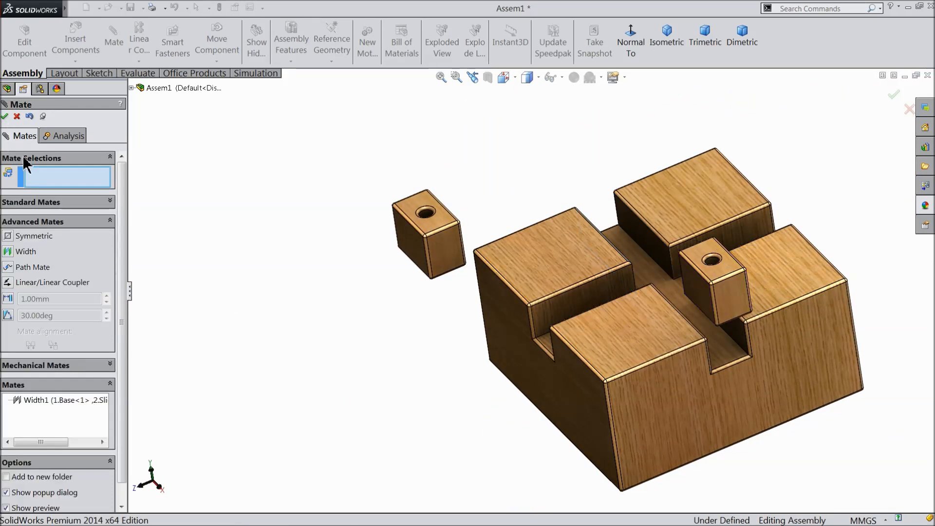
Set up a Coincident mate between the first bush's underside and the floor of the base slot
click(46, 211)
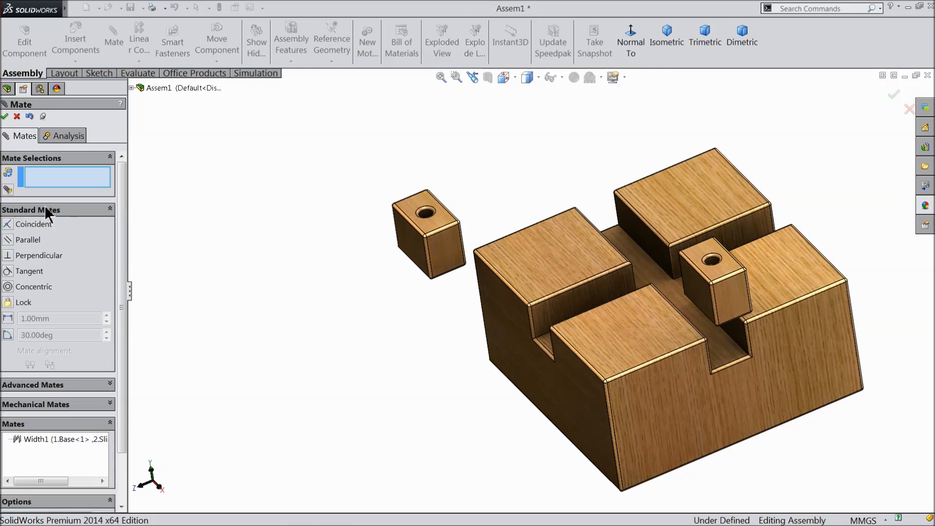
click(24, 226)
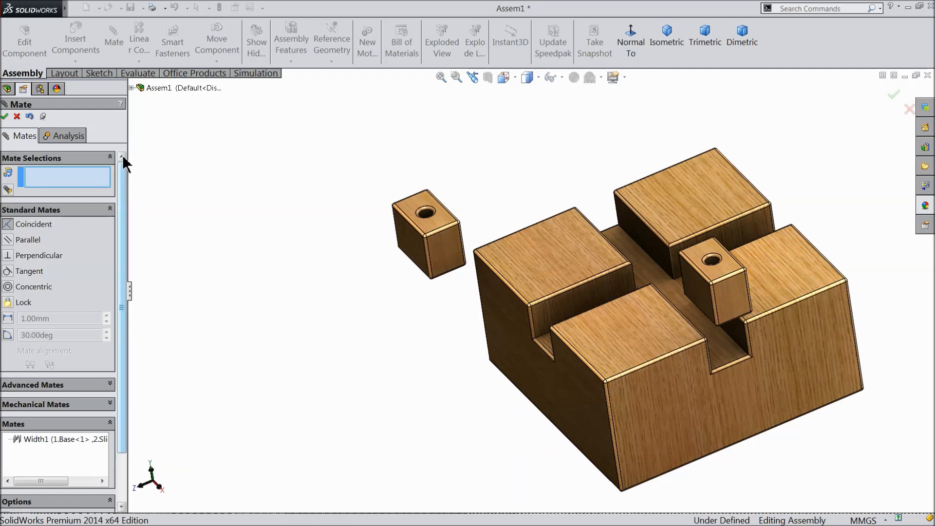
middle_drag(641, 338, 706, 234)
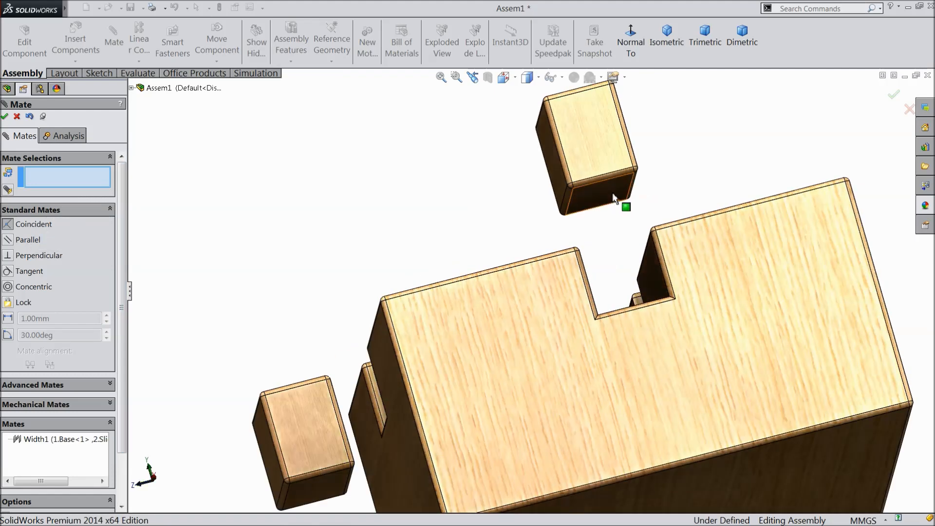
click(612, 191)
middle_drag(686, 153, 650, 256)
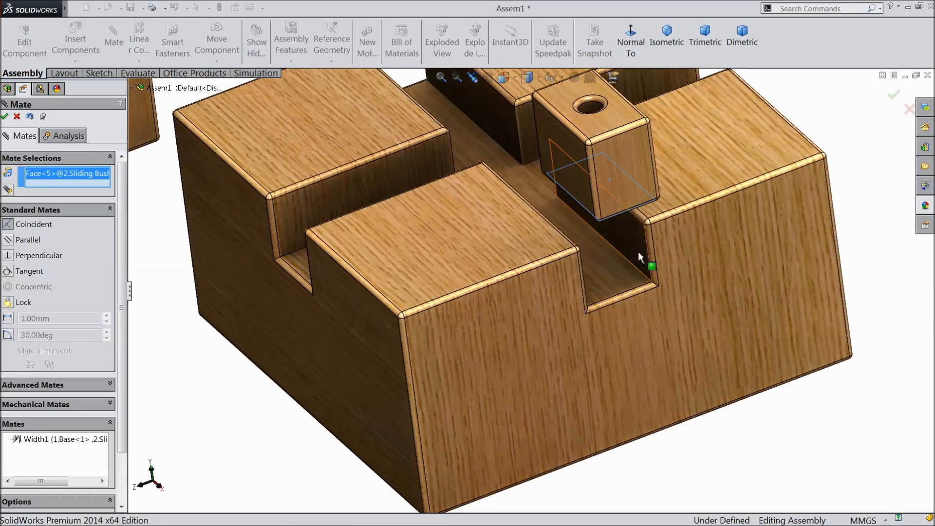
click(603, 266)
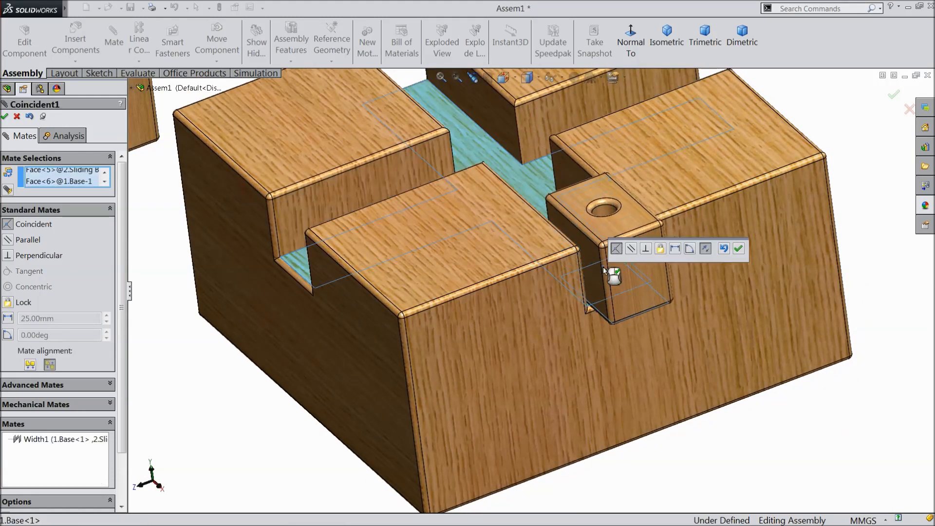
Switch the mate between the bush's underside and the slot floor to a 0.20 mm distance, apply it and finish mating
middle_drag(695, 340, 670, 268)
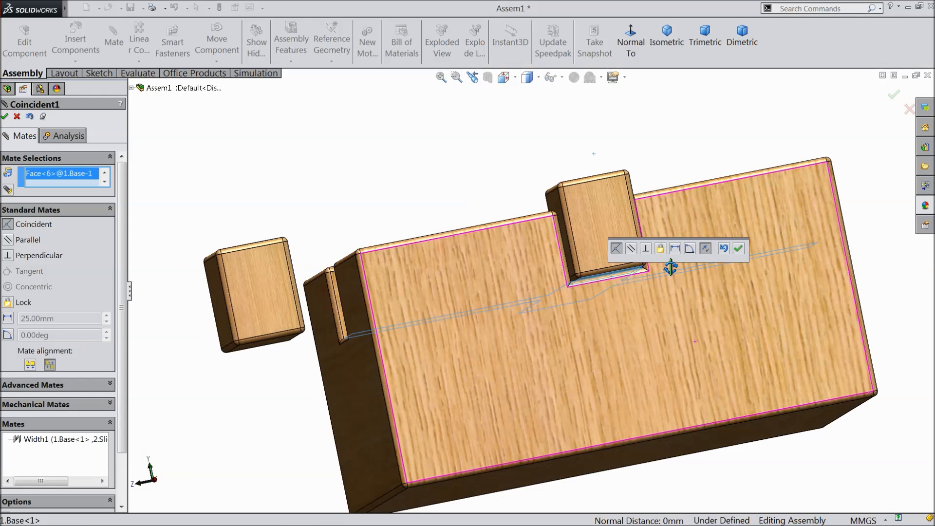
scroll(635, 269, down, 5)
click(675, 249)
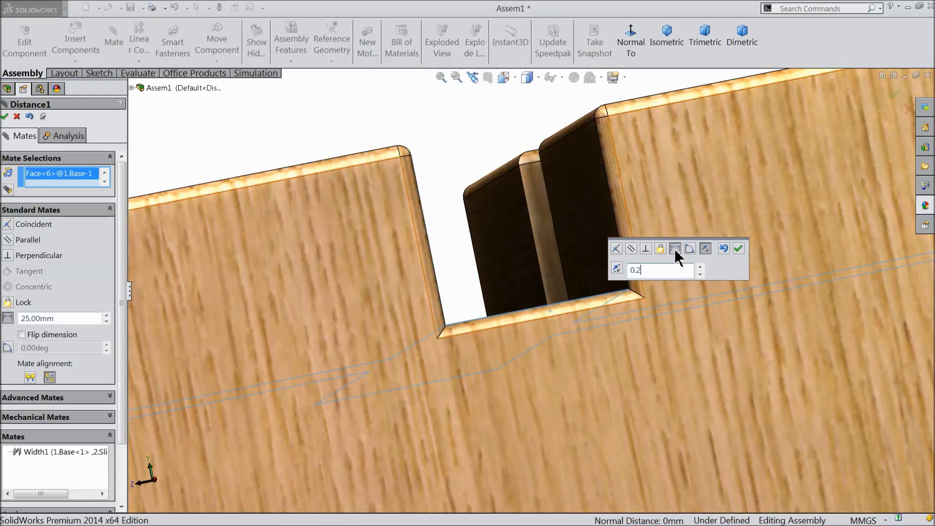
key(Return)
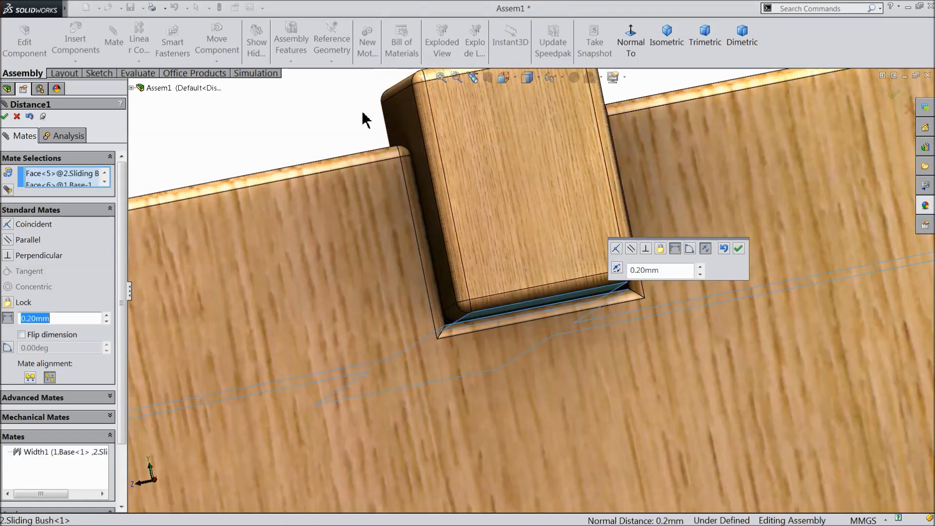
middle_drag(367, 120, 358, 126)
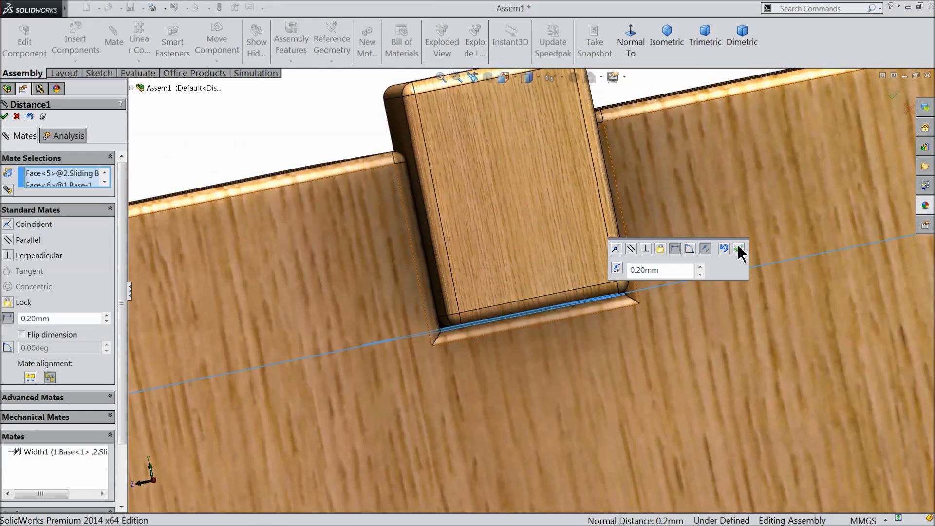
click(739, 250)
click(5, 116)
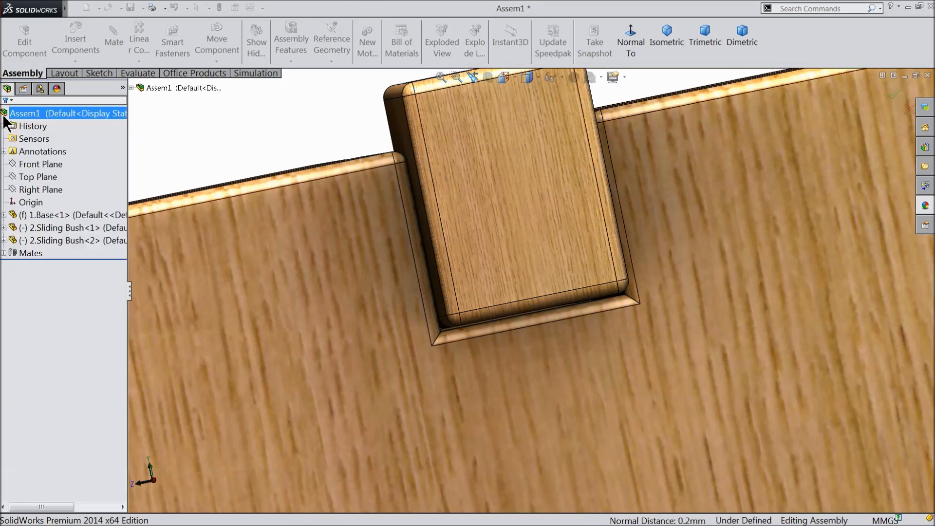
Slide the first bush along its slot to check its movement
scroll(290, 139, up, 6)
middle_drag(351, 187, 404, 242)
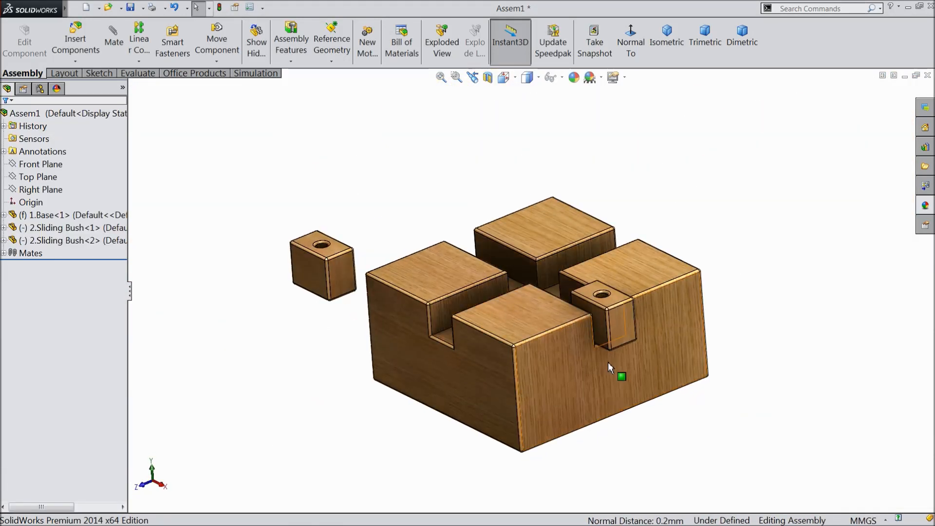
scroll(614, 344, down, 3)
click(589, 294)
drag(589, 294, 595, 315)
click(245, 220)
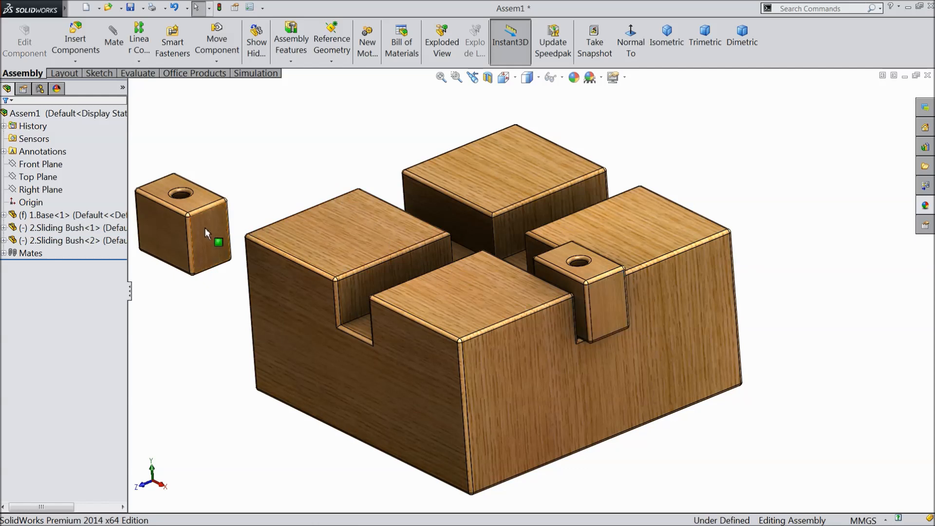
Start another Width mate and pick the two facing side walls of the crossing base slot as width selections
click(113, 39)
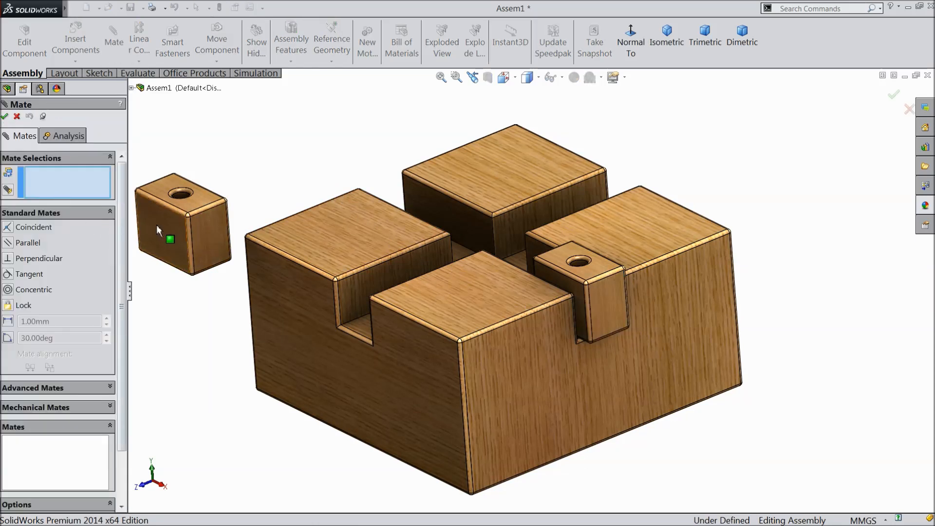
click(428, 256)
middle_drag(453, 271, 546, 316)
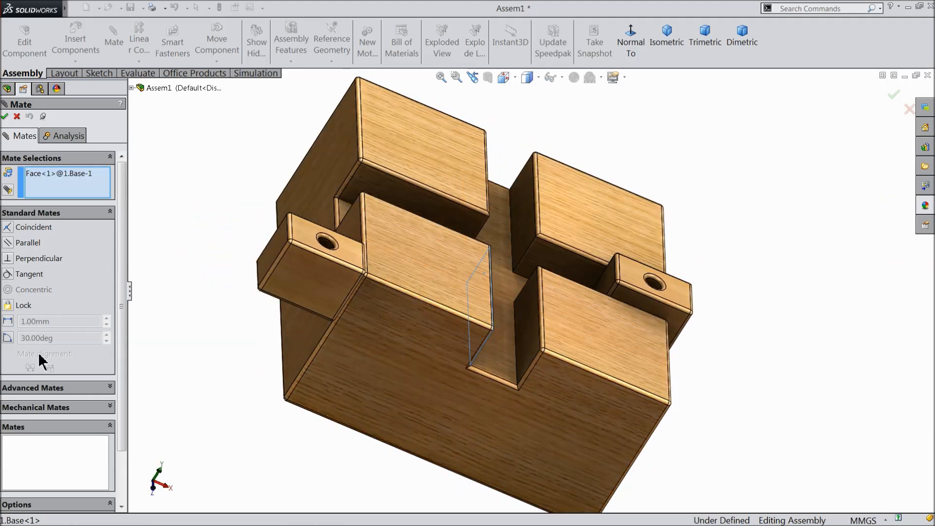
click(48, 388)
click(22, 232)
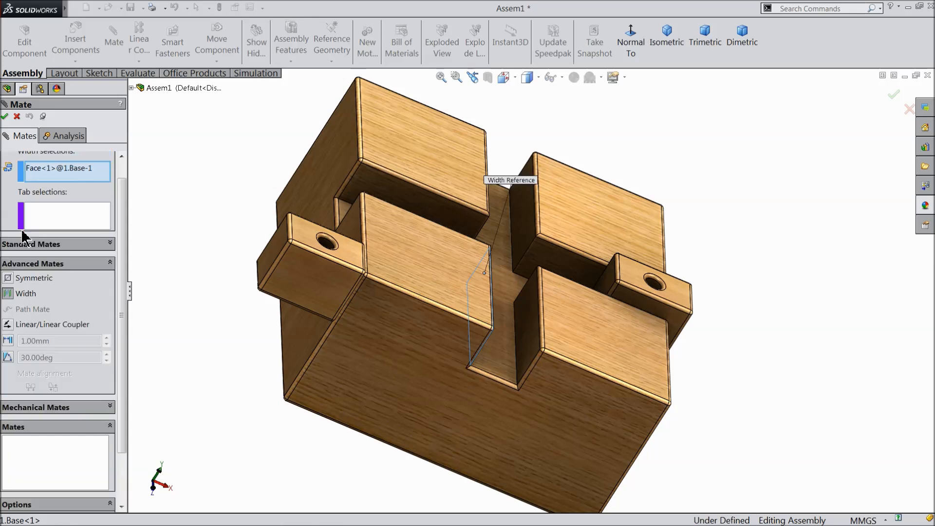
mouse_move(473, 327)
middle_down()
mouse_move(410, 299)
mouse_move(470, 324)
middle_up()
click(514, 326)
middle_drag(519, 342, 459, 317)
Pick two opposite side faces of the second sliding bush as tab selections and apply the Width mate
click(294, 286)
middle_drag(293, 286, 363, 277)
click(348, 251)
scroll(389, 361, up, 2)
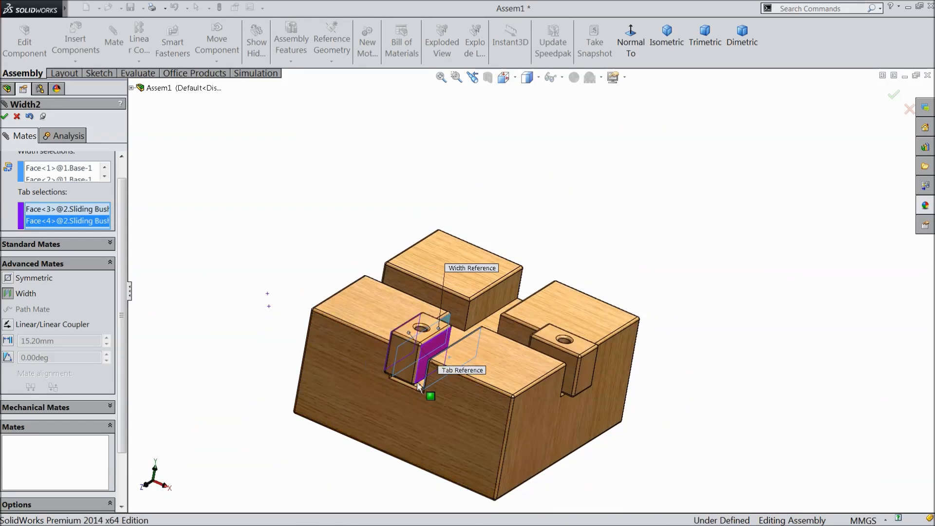
scroll(416, 388, down, 4)
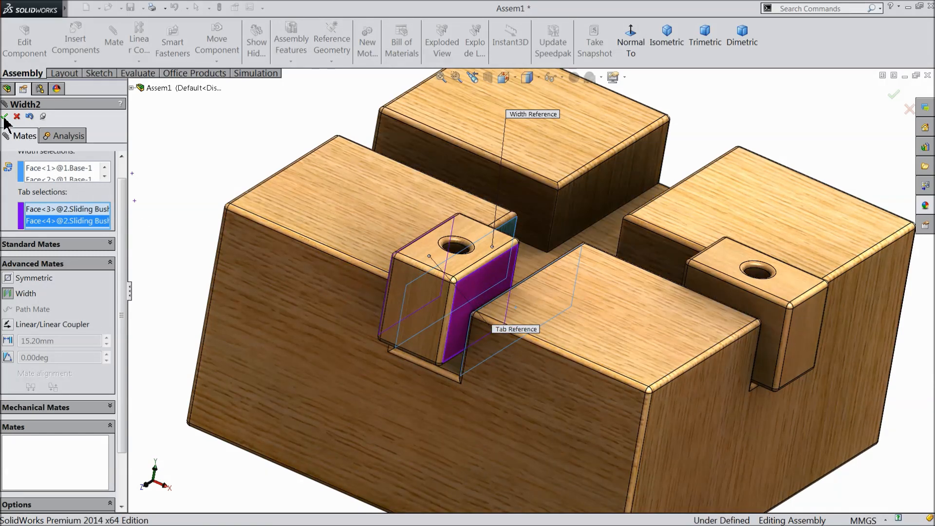
click(5, 117)
Mate the second sliding bush's underside to the floor of its base slot with a distance of 0.2 mm
click(44, 201)
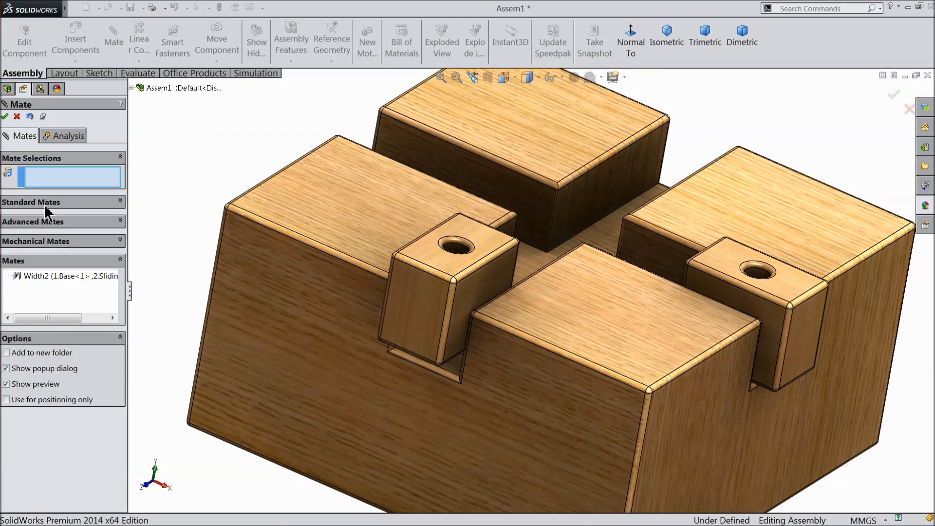
click(44, 209)
middle_drag(324, 324, 488, 258)
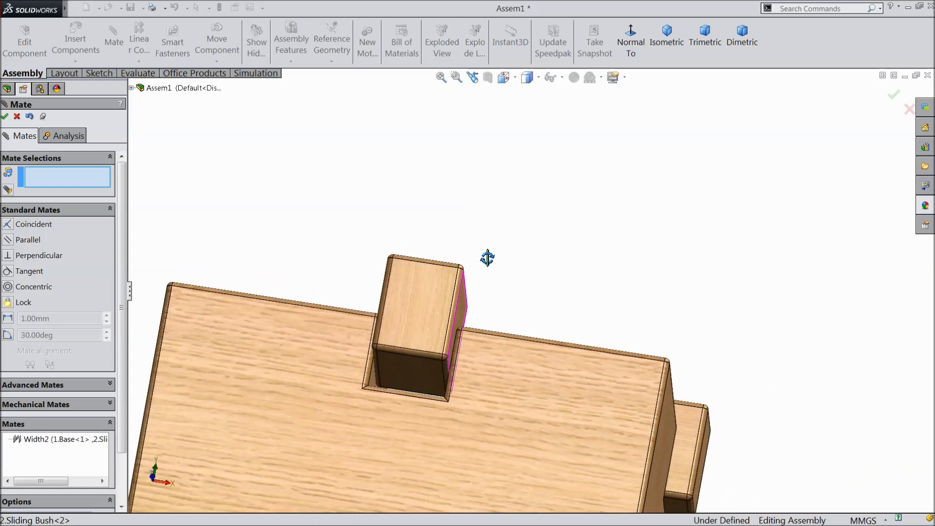
click(423, 382)
middle_drag(486, 363, 456, 423)
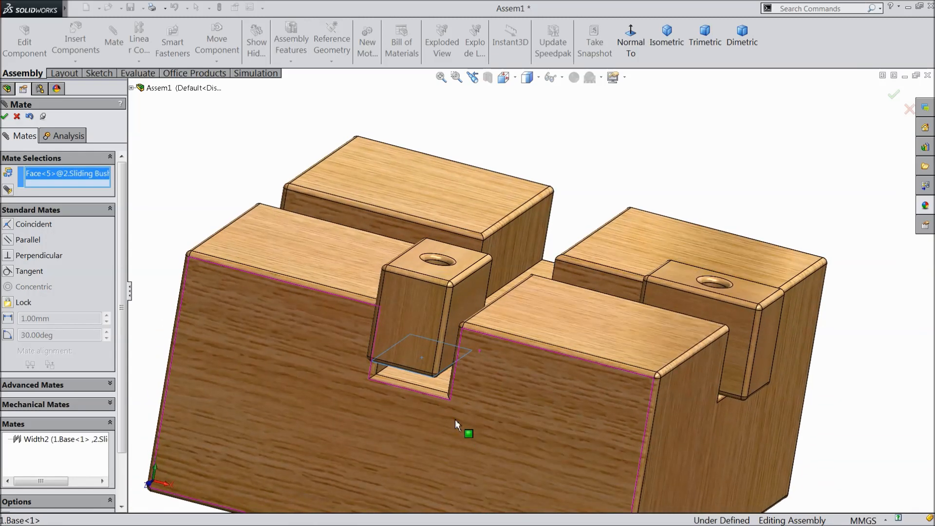
click(440, 393)
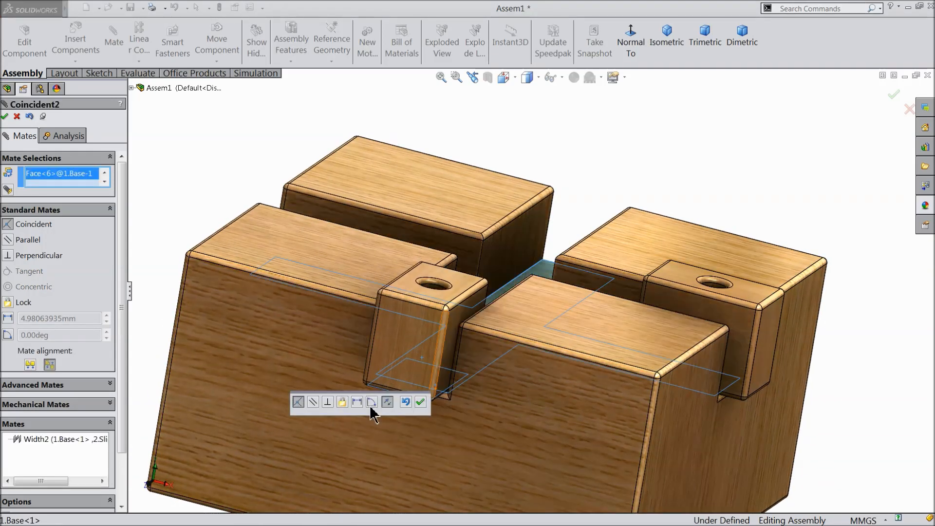
click(357, 401)
text(0.2)
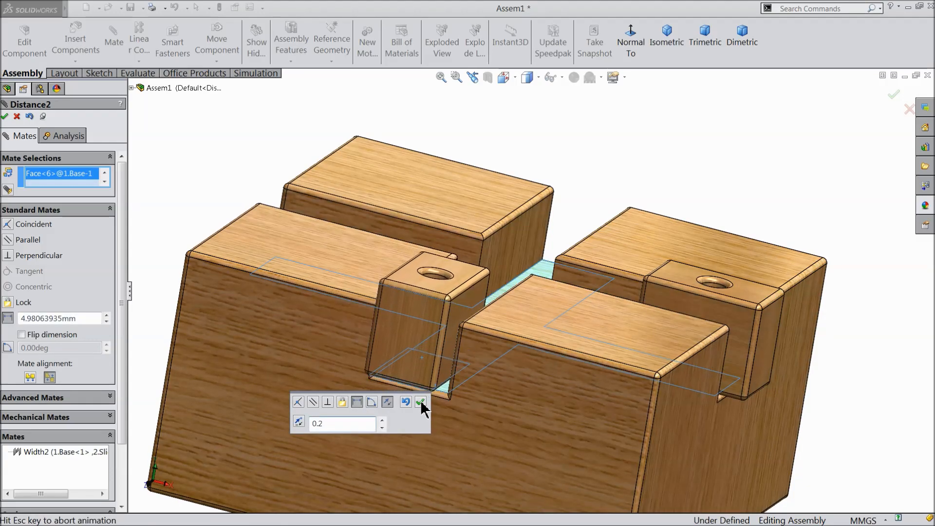
click(420, 400)
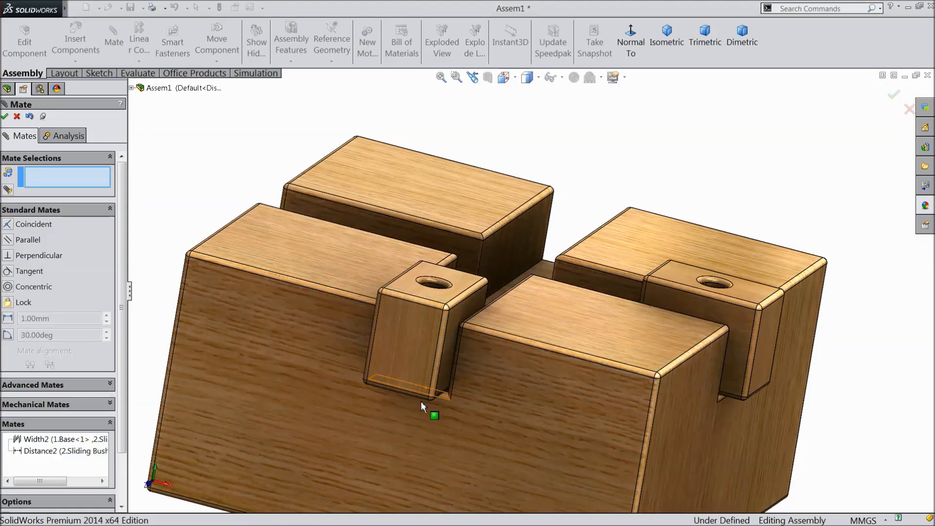
Slide the second bush along its slot to check its movement and close the Mate command
middle_drag(351, 328, 320, 355)
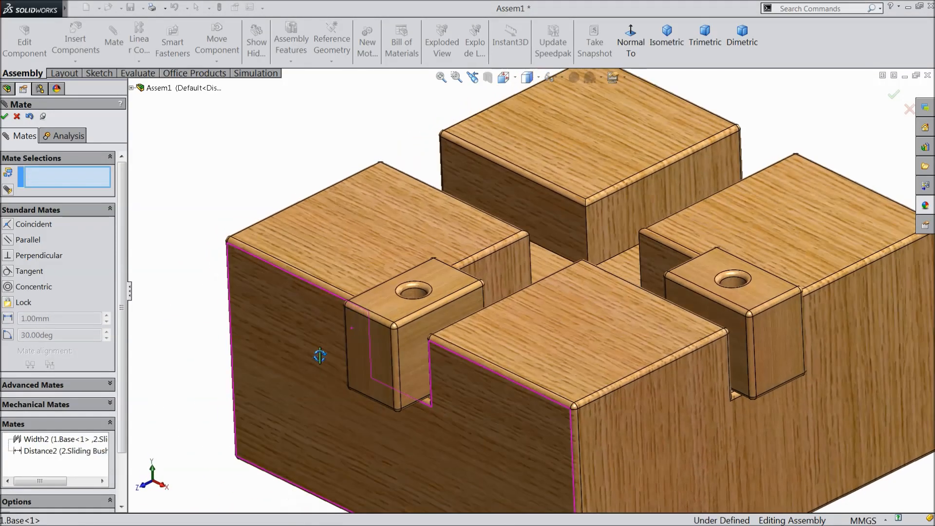
drag(419, 324, 496, 291)
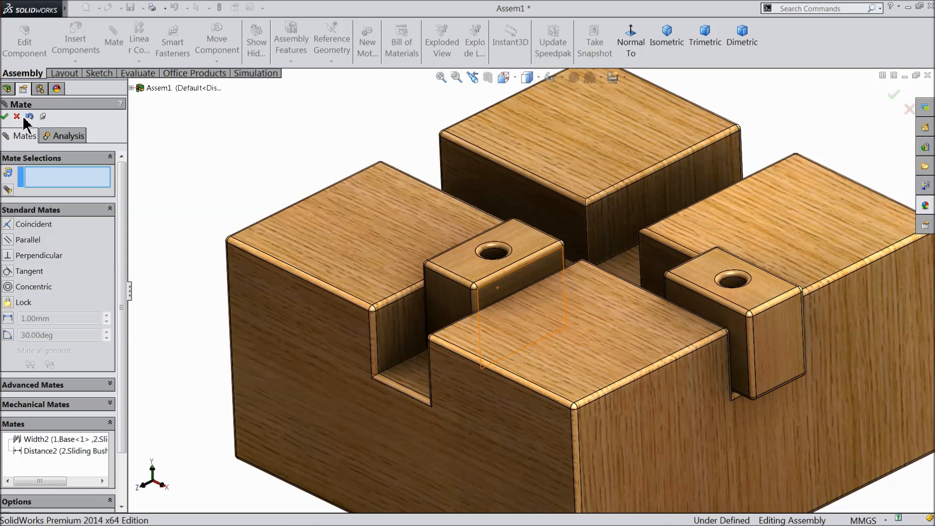
click(17, 116)
Insert the part 3.Sliding Rod from the Toy box animation folder and place it above the base
click(72, 55)
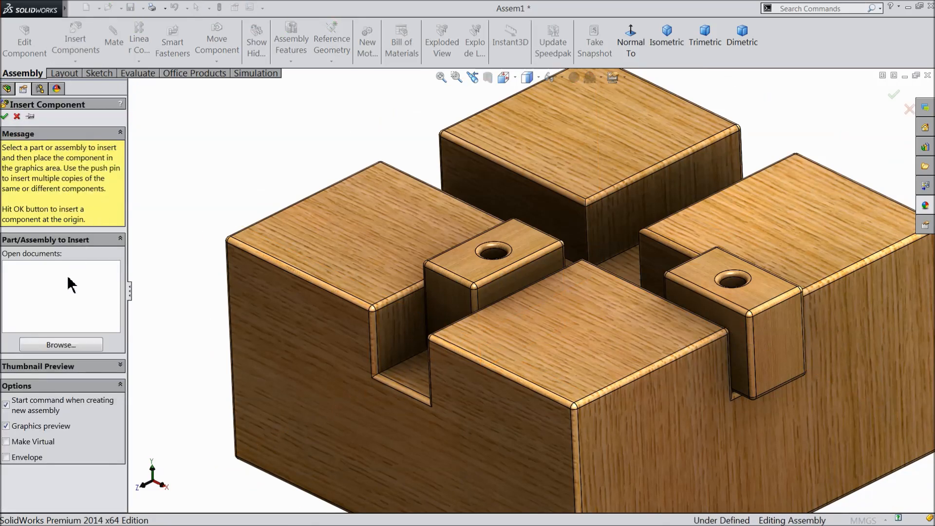
click(62, 347)
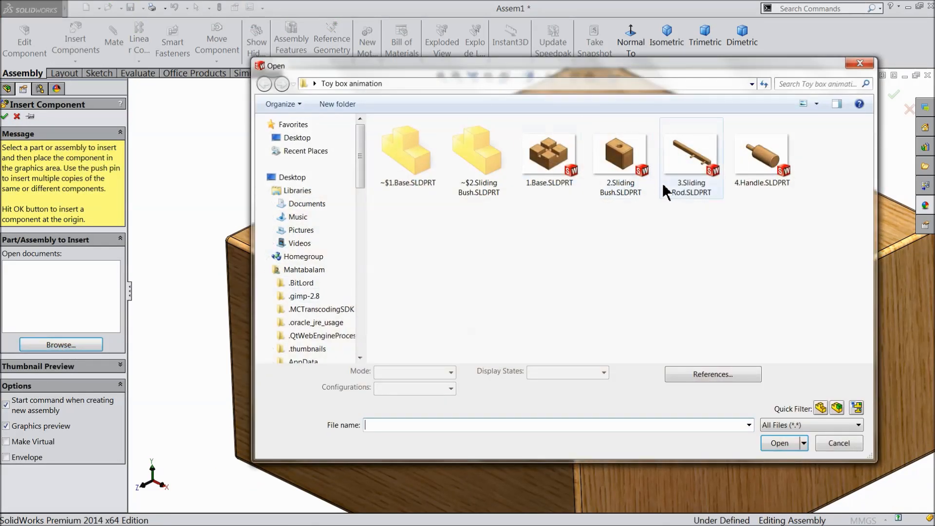
click(687, 185)
click(779, 443)
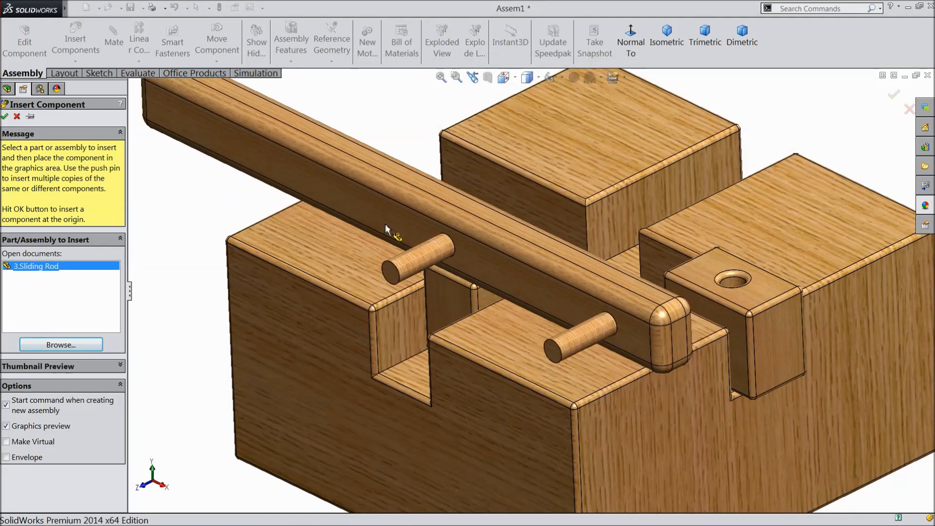
click(391, 238)
scroll(454, 249, up, 2)
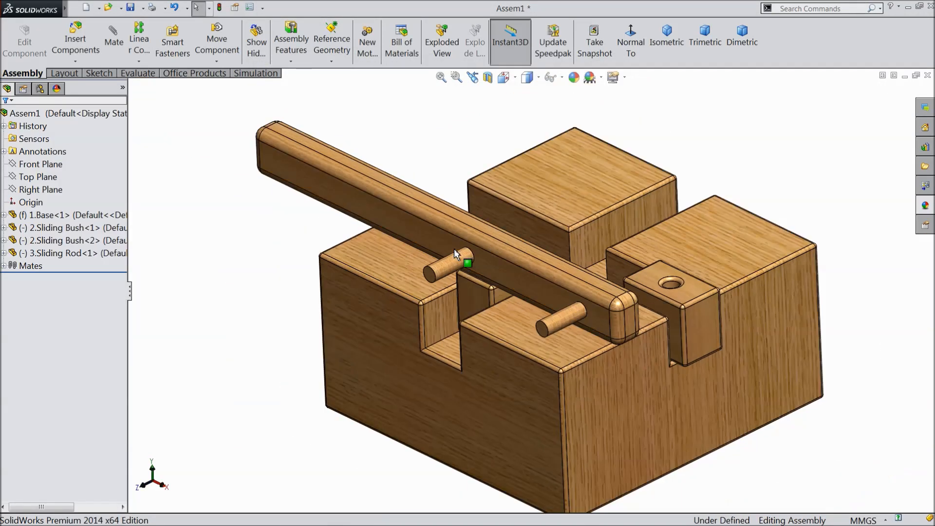
Turn off Ambient Occlusion for the assembly display
click(615, 78)
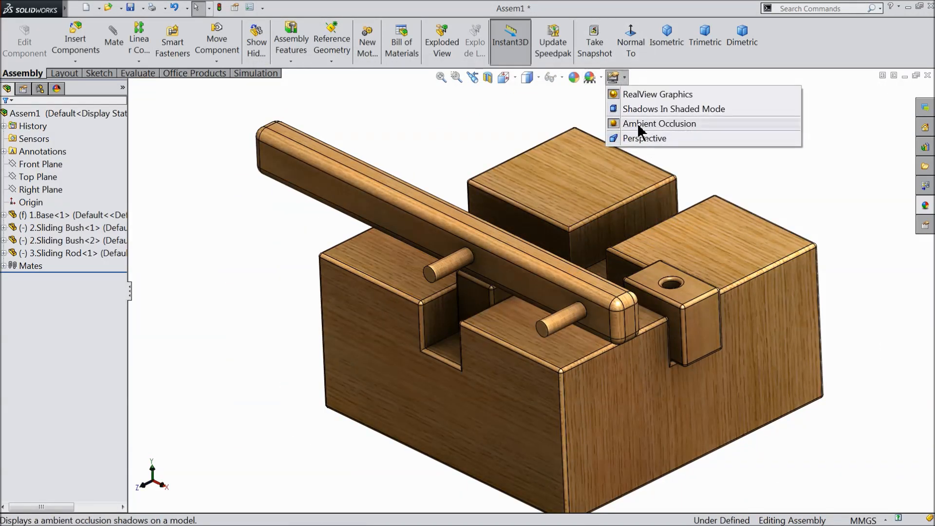
click(648, 121)
scroll(636, 251, down, 2)
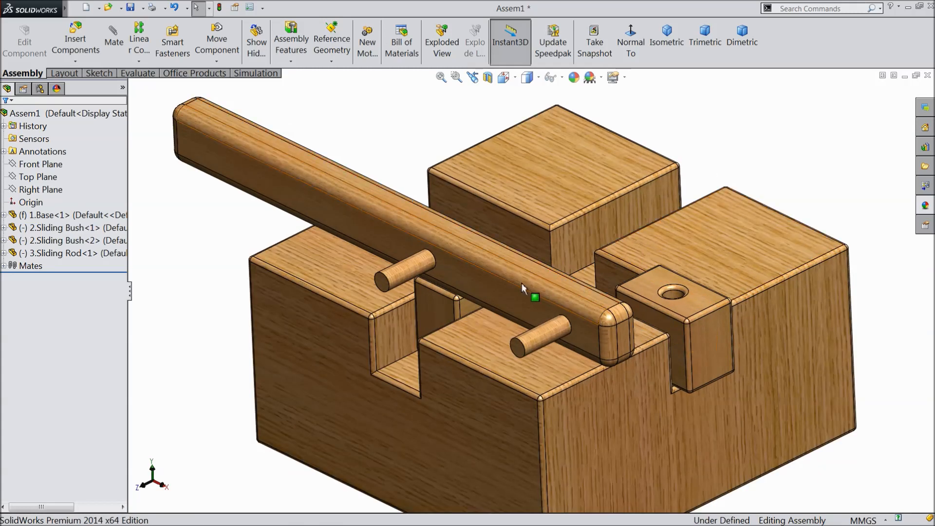
Move the rod clear of the bushes and mate its end pin concentric with the first bush's hole, flipping the alignment so the pins point down
drag(518, 287, 588, 192)
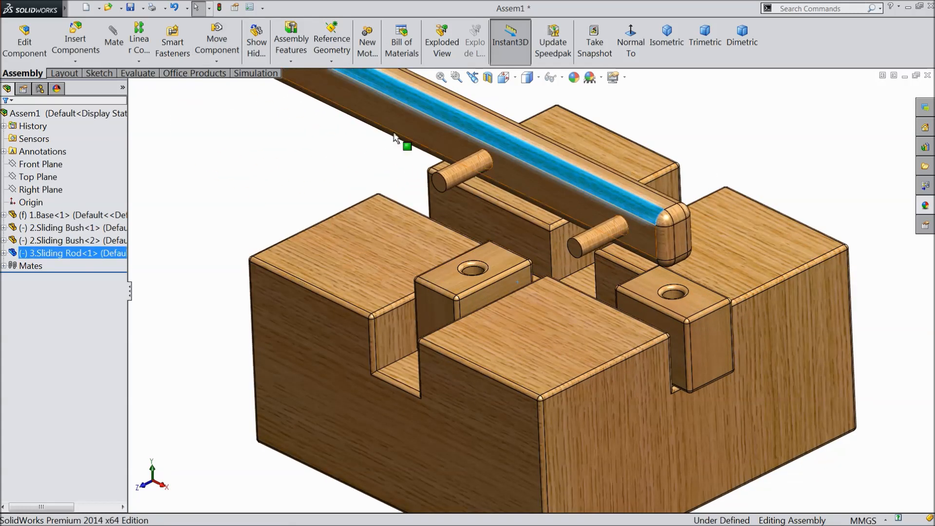
click(138, 92)
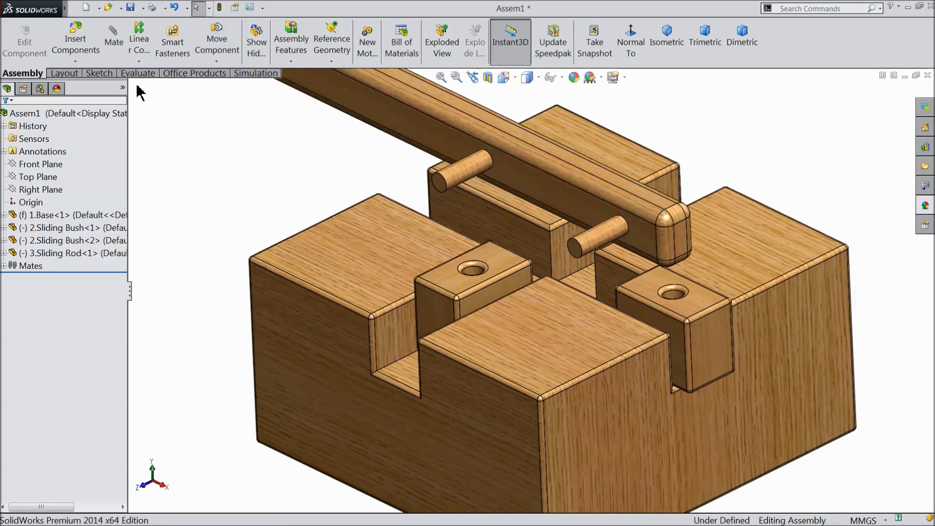
click(114, 44)
click(587, 240)
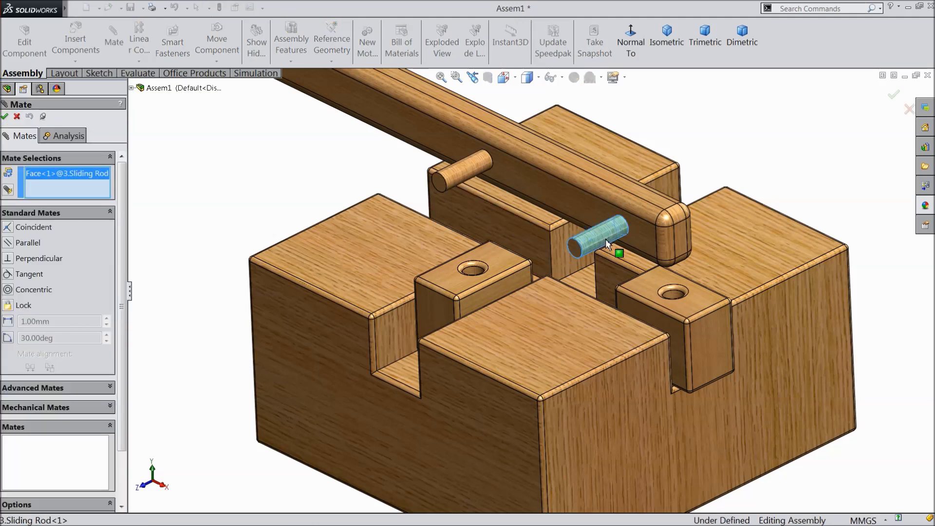
click(673, 298)
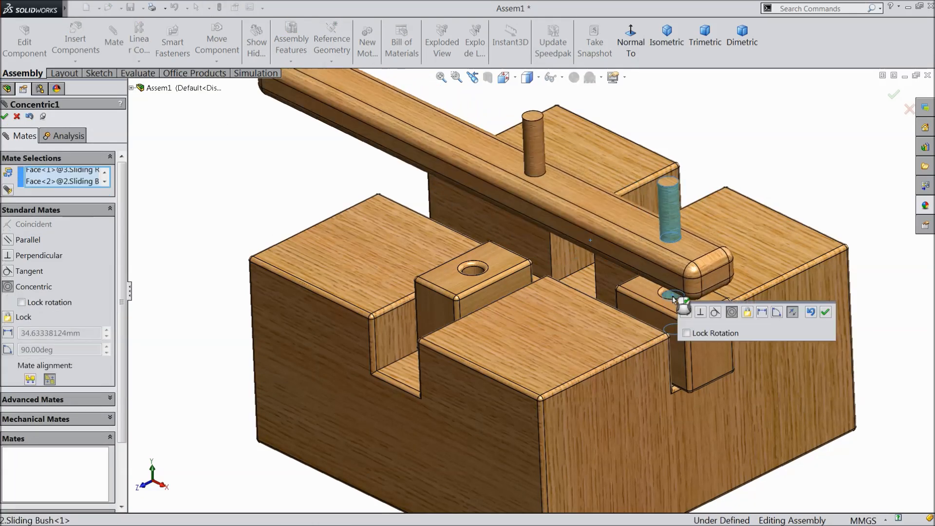
click(792, 312)
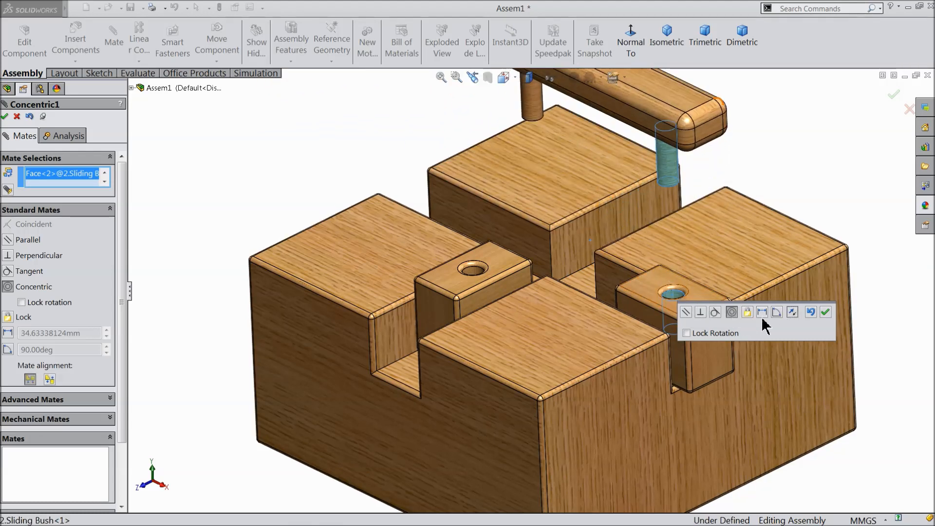
click(825, 311)
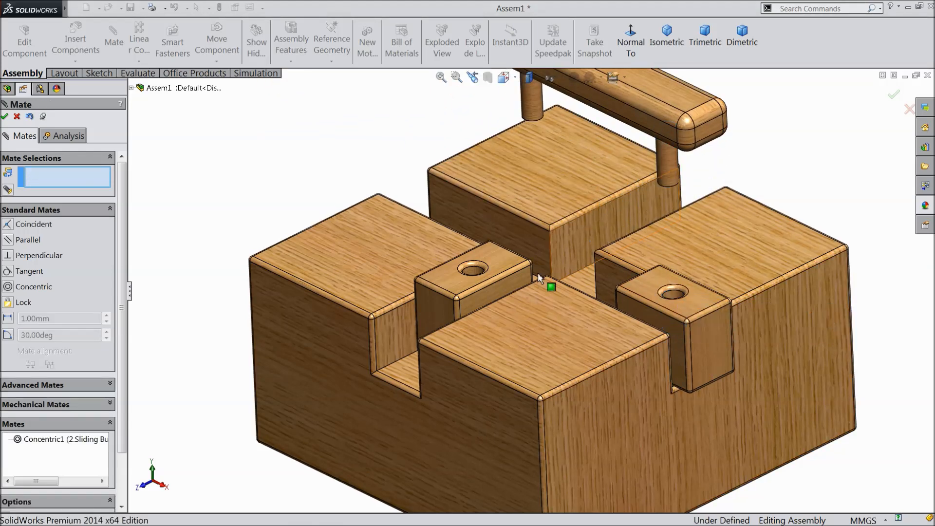
Mate the rod's other pin concentric with the second bush's hole and slide the second bush back along its slot
click(473, 269)
click(527, 102)
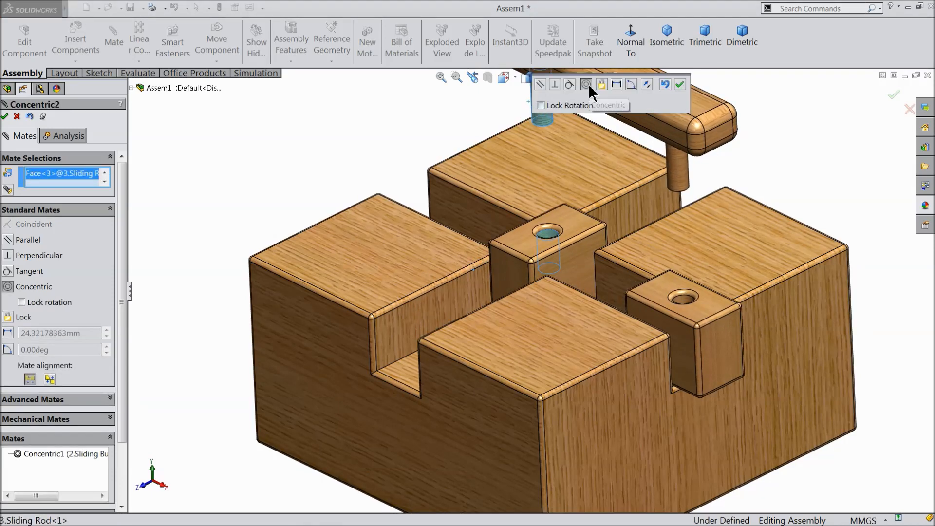
click(680, 85)
drag(522, 245, 429, 315)
Mate the bottom face of the second bush's hole to the end face of the rod's pin at a 0.2 mm distance
middle_drag(517, 238, 523, 336)
scroll(489, 410, down, 5)
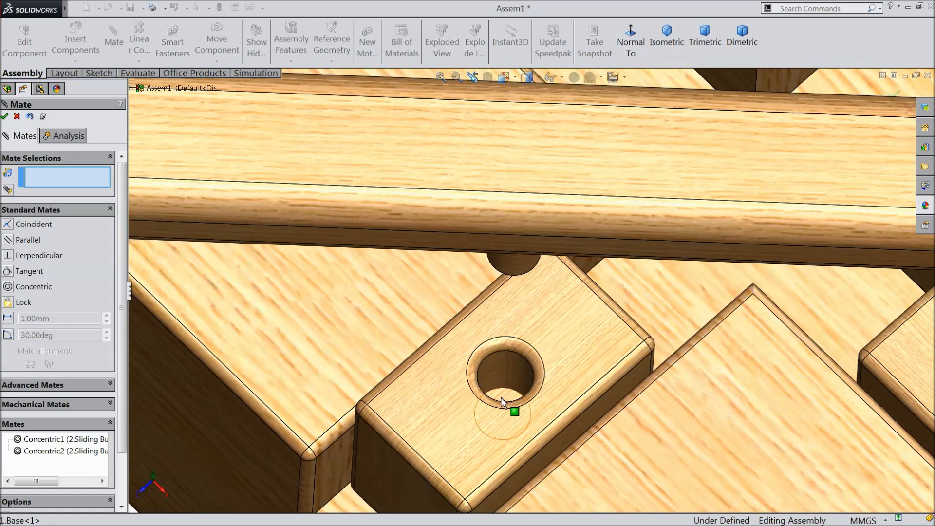
click(502, 401)
scroll(511, 404, up, 5)
middle_drag(524, 399, 504, 272)
scroll(521, 257, down, 5)
click(520, 250)
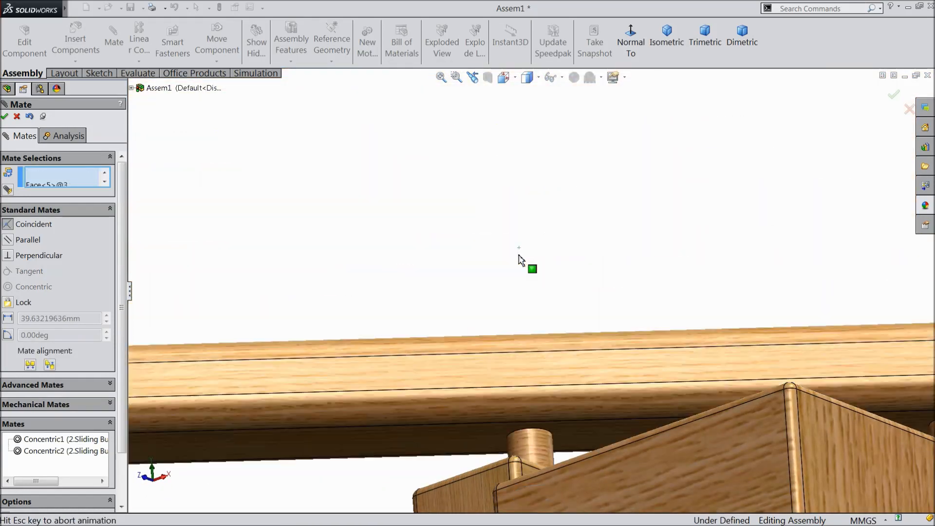
click(592, 221)
text(0.2)
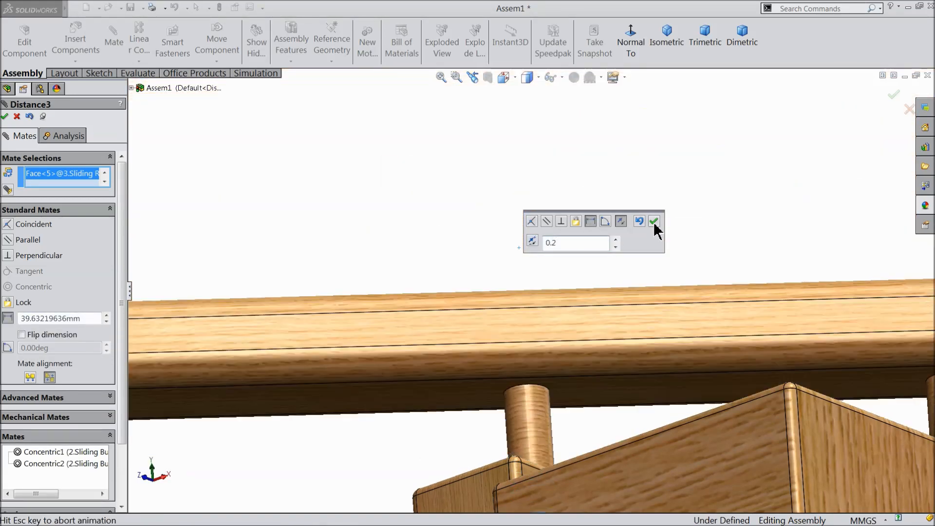
click(653, 222)
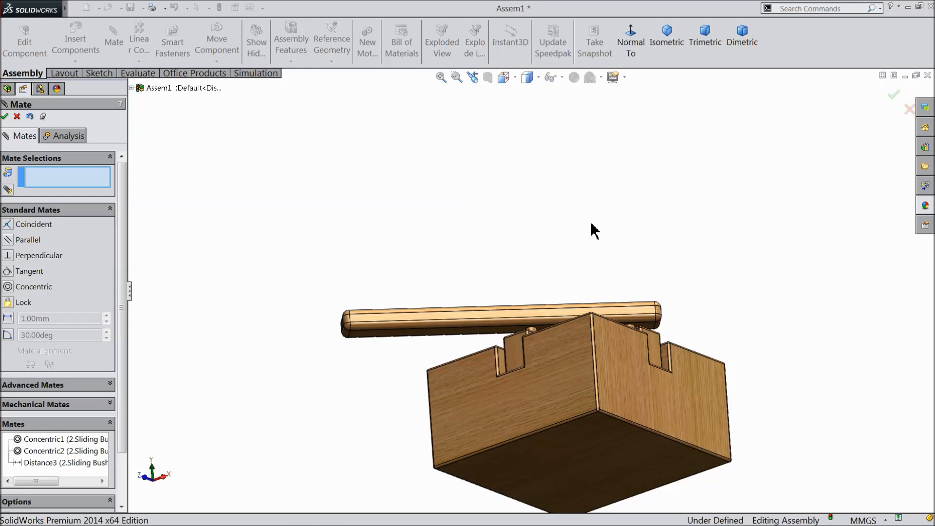
Finish mating in the isometric view and move the sliding rod to check how it drives the bushes
key(ctrl+7)
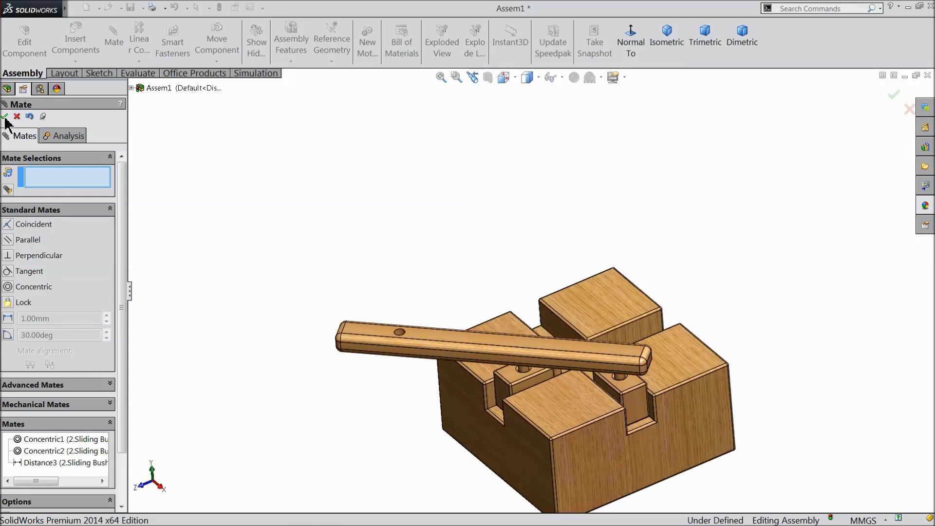
click(5, 117)
drag(412, 333, 484, 213)
click(501, 288)
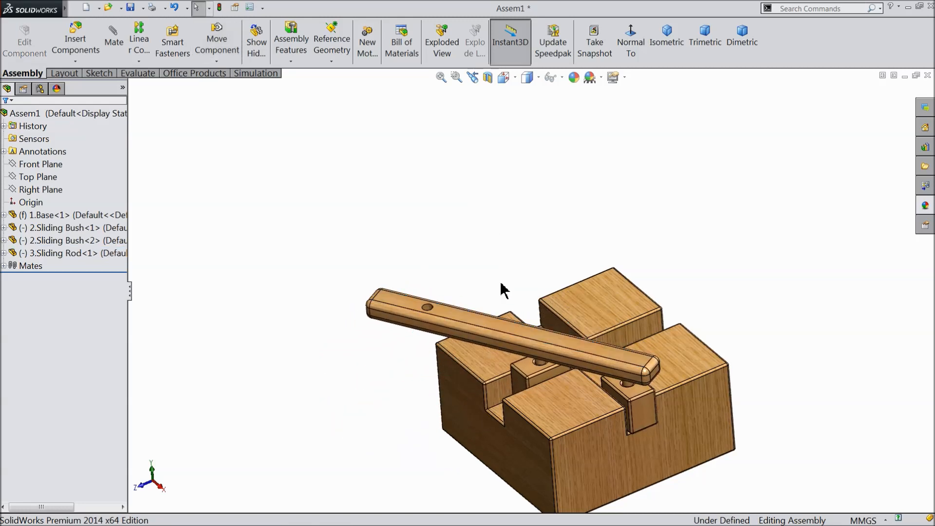
scroll(546, 336, up, 3)
scroll(544, 295, down, 5)
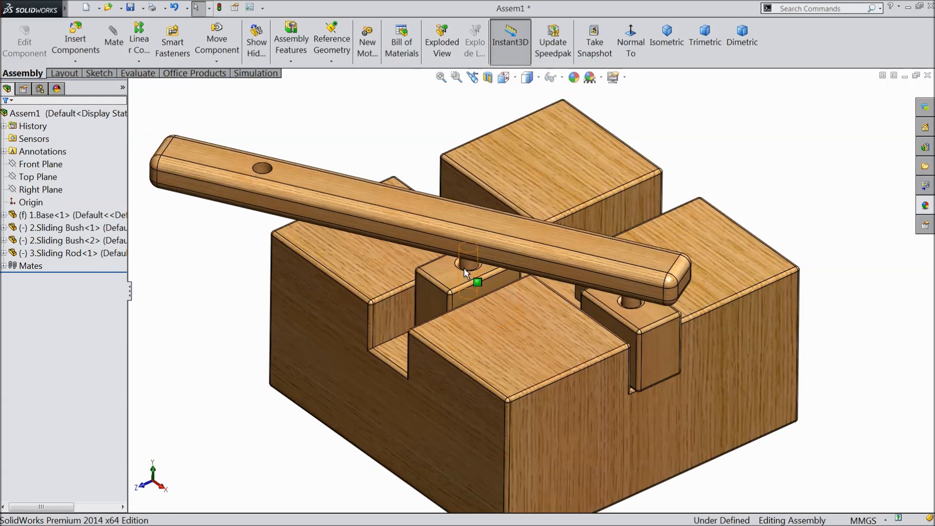
Insert the part 4.Handle and place it beside the base, below the free end of the rod
click(77, 45)
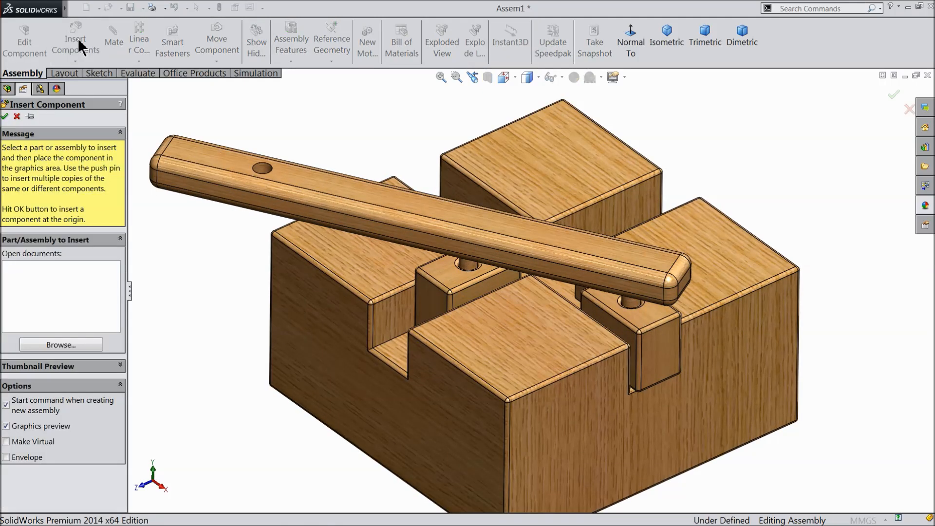
click(57, 344)
click(842, 171)
click(779, 443)
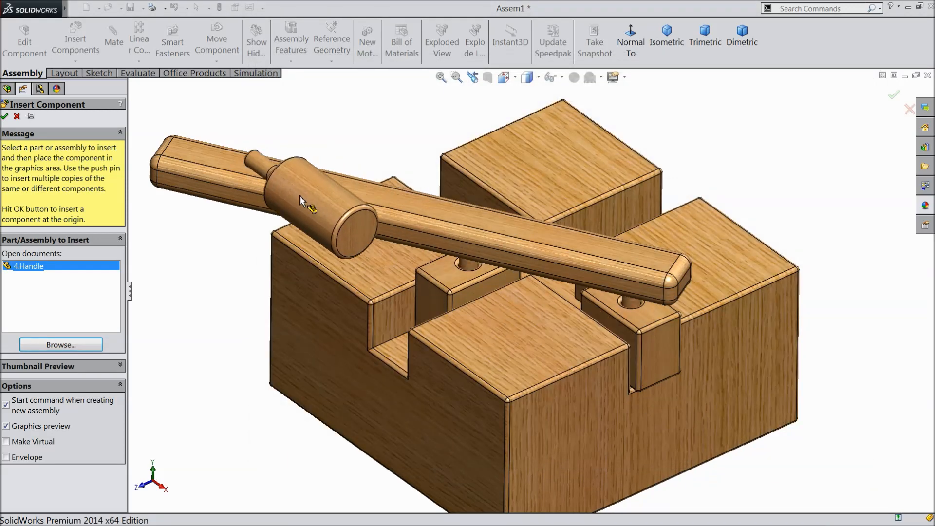
click(227, 290)
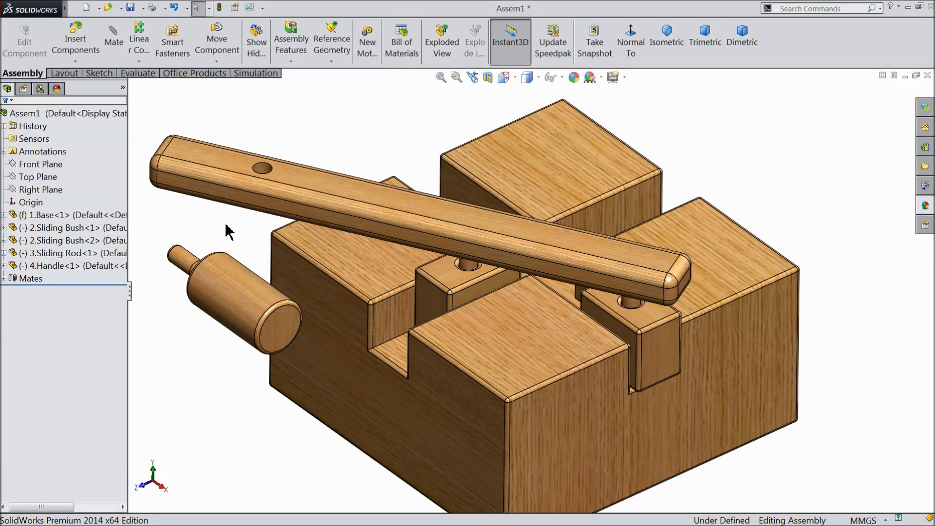
Mate the handle's thin pin concentric with the hole at the rod's free end, and pull the handle up above the rod
click(101, 34)
click(17, 117)
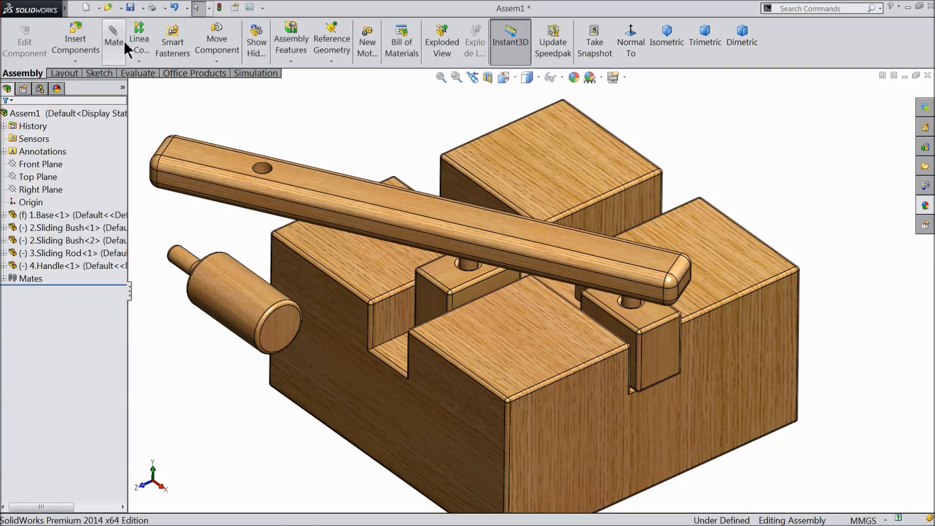
click(115, 38)
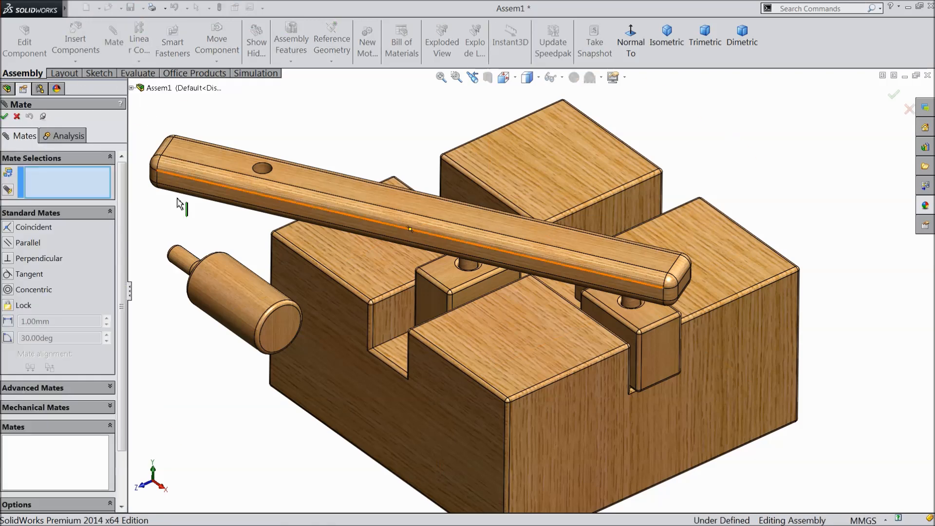
click(263, 171)
click(189, 258)
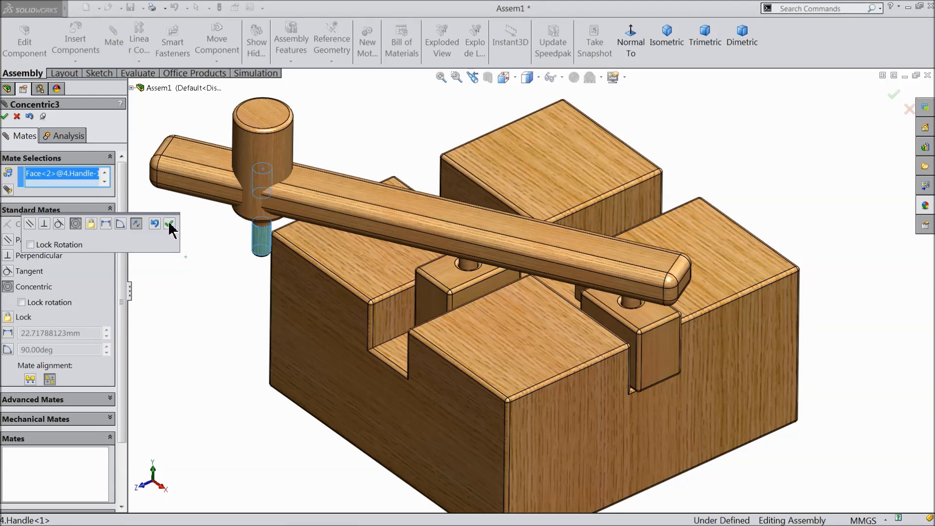
click(171, 229)
drag(268, 159, 260, 18)
scroll(364, 230, up, 2)
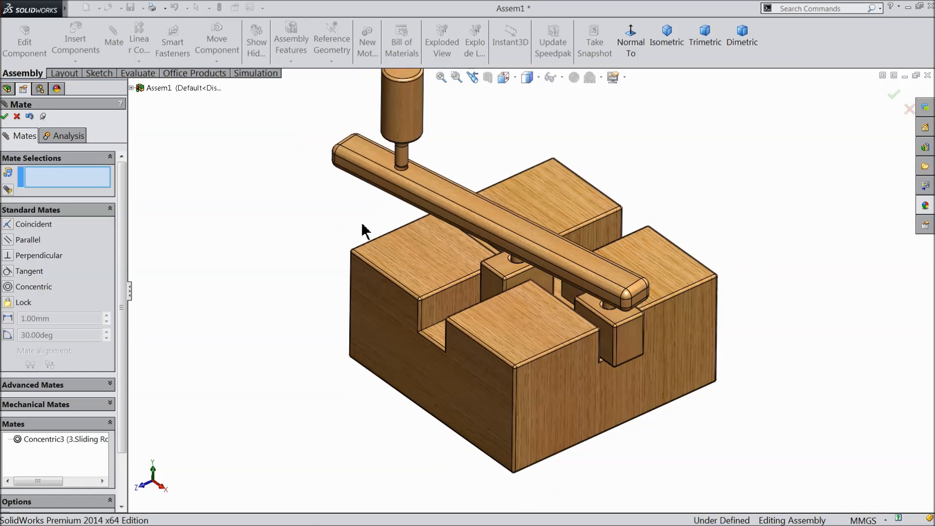
Mate the floor face of the rod's hole to the handle pin's end face at a 0.2 mm distance and finish mating
scroll(406, 149, down, 4)
drag(406, 149, 417, 46)
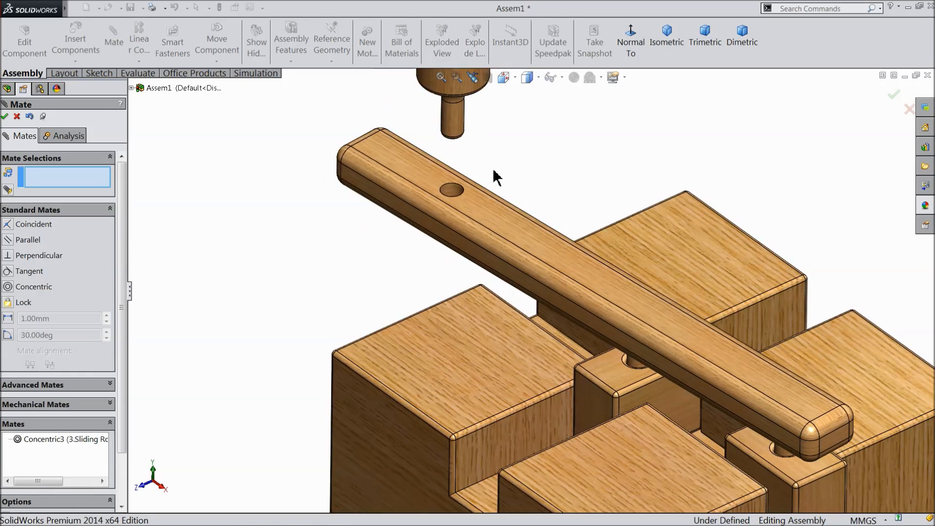
middle_drag(492, 168, 486, 245)
scroll(458, 210, down, 3)
click(455, 233)
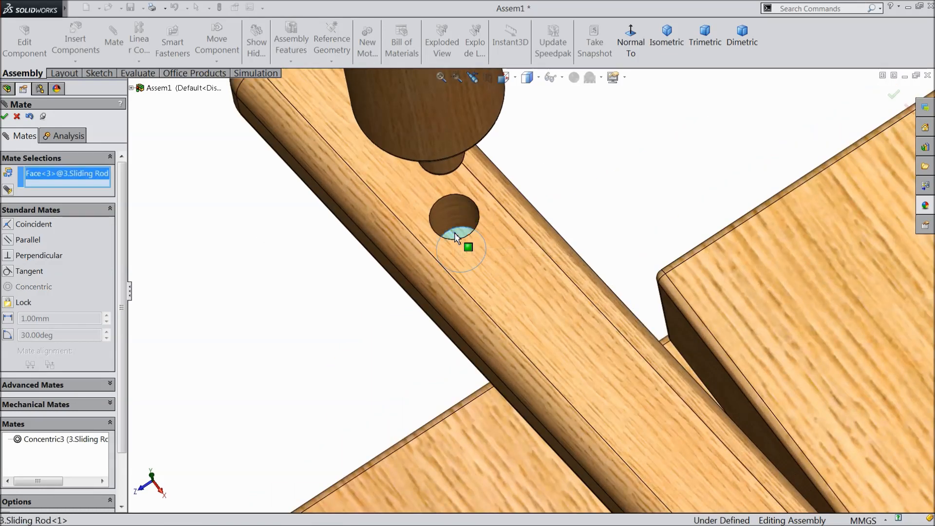
scroll(461, 298, up, 3)
middle_drag(463, 303, 484, 209)
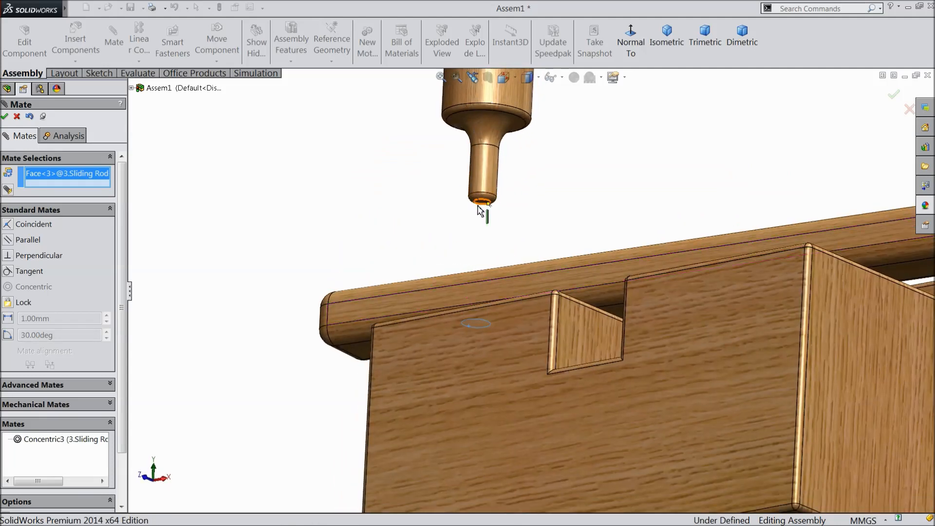
scroll(505, 239, down, 3)
click(506, 235)
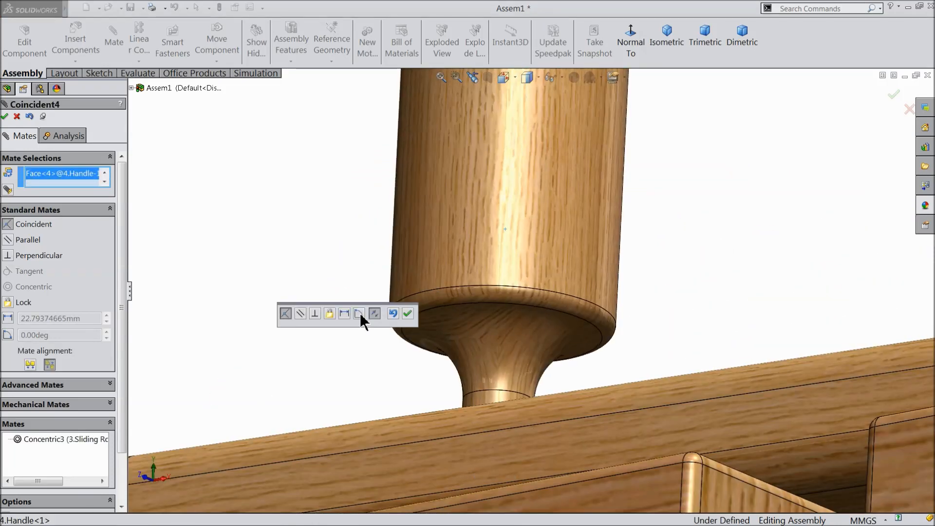
click(344, 314)
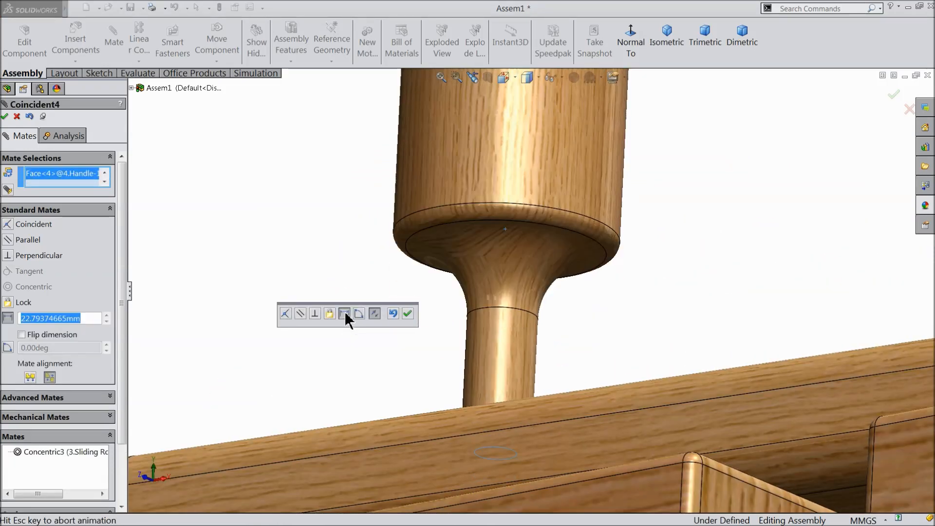
text(0.2)
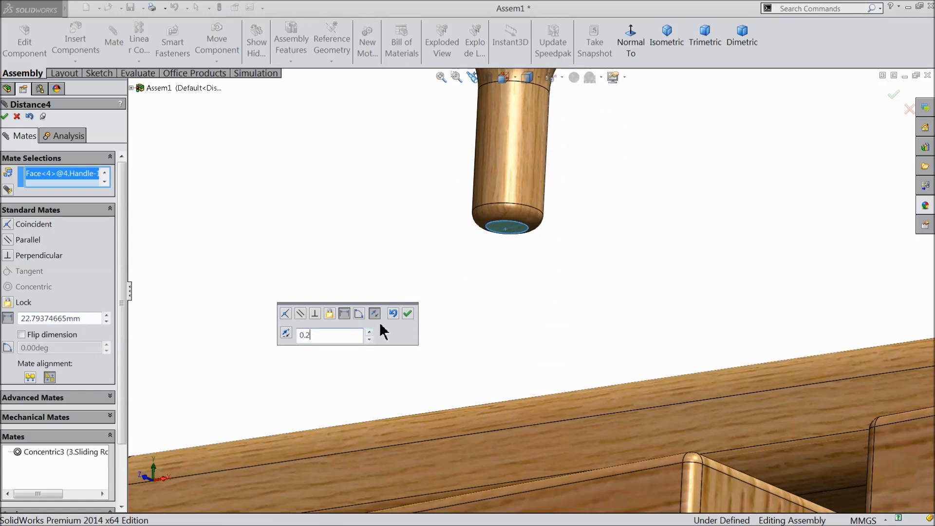
click(407, 315)
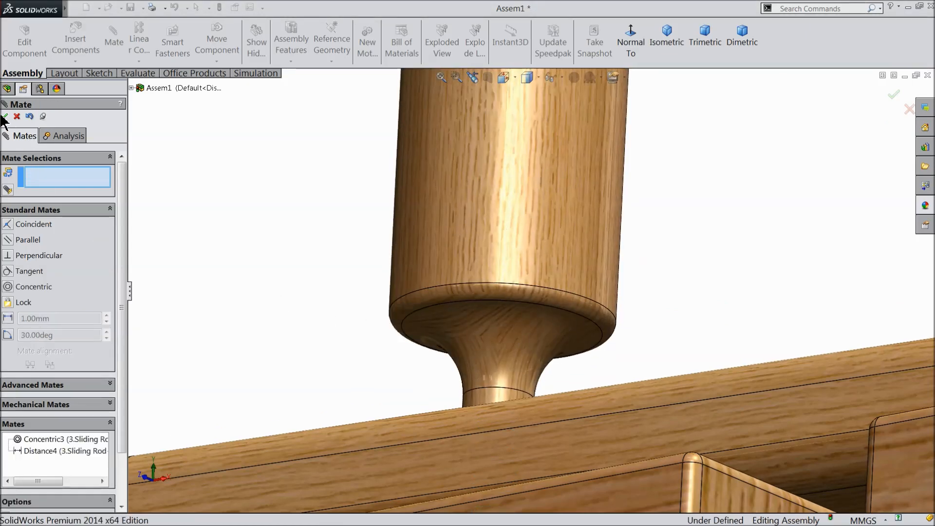
click(4, 116)
Swing the sliding rod with its handle to a new position over the base and examine the complete assembly
scroll(284, 250, up, 5)
middle_drag(284, 250, 338, 347)
scroll(329, 341, up, 4)
scroll(644, 353, down, 4)
middle_drag(598, 350, 597, 364)
click(353, 198)
drag(353, 199, 322, 257)
click(197, 192)
middle_drag(213, 196, 210, 194)
scroll(209, 196, up, 2)
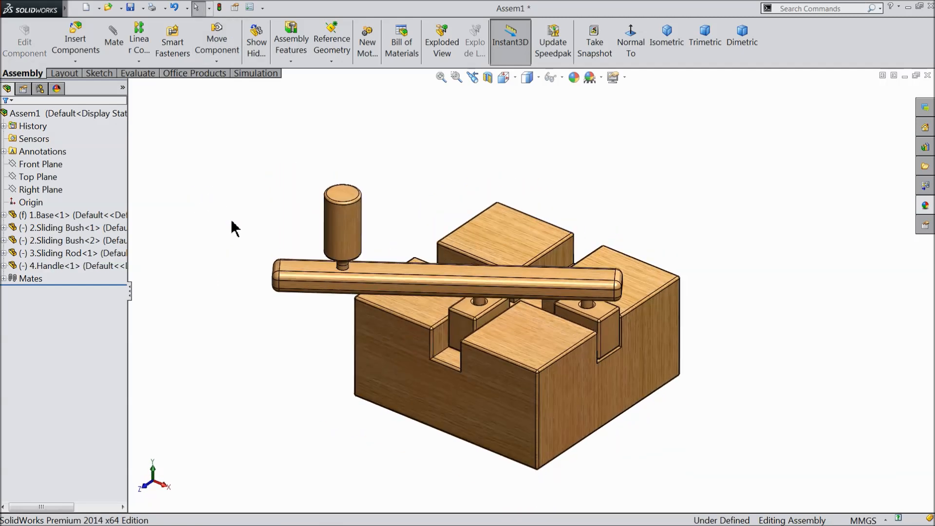
scroll(499, 337, down, 2)
scroll(608, 350, down, 1)
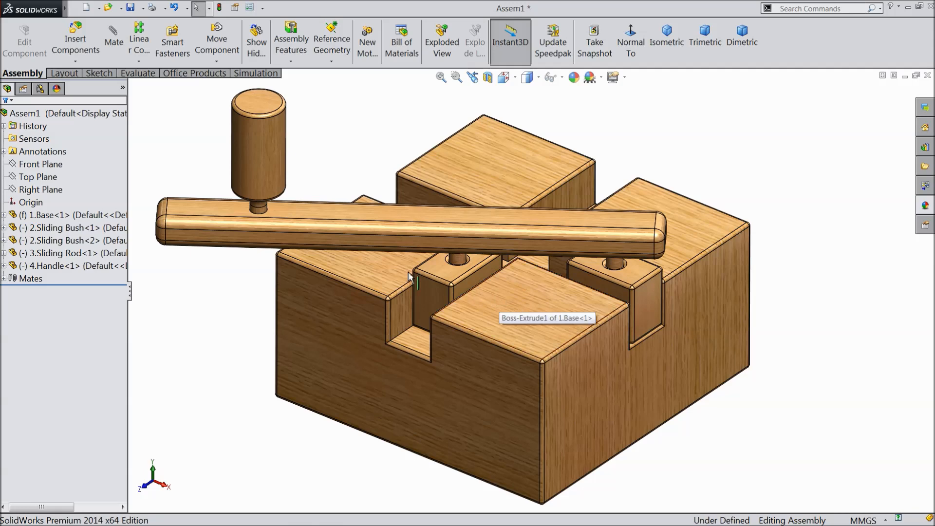
Save the assembly as Assem1.SLDASM in the Toy box animation folder
click(130, 6)
click(428, 229)
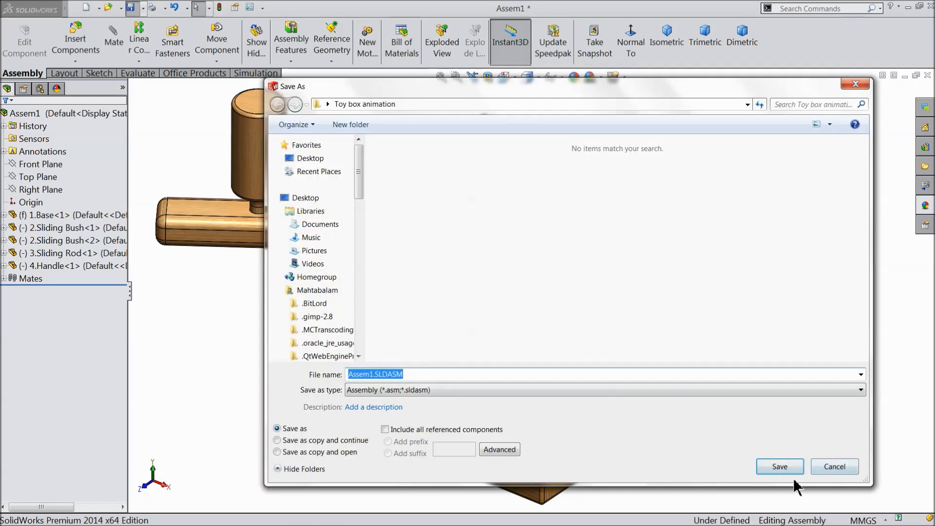
click(779, 468)
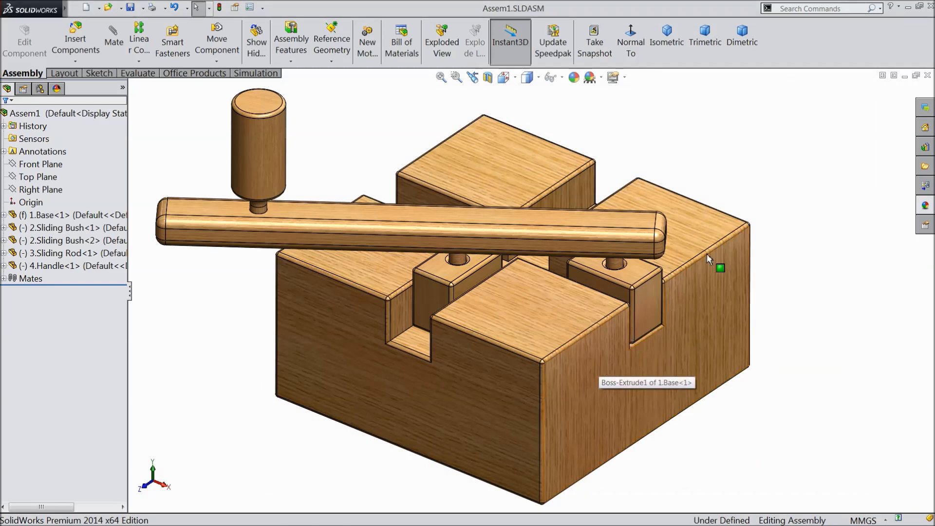
Show the MotionManager and open Motion Study 1 for the assembly
right_click(818, 38)
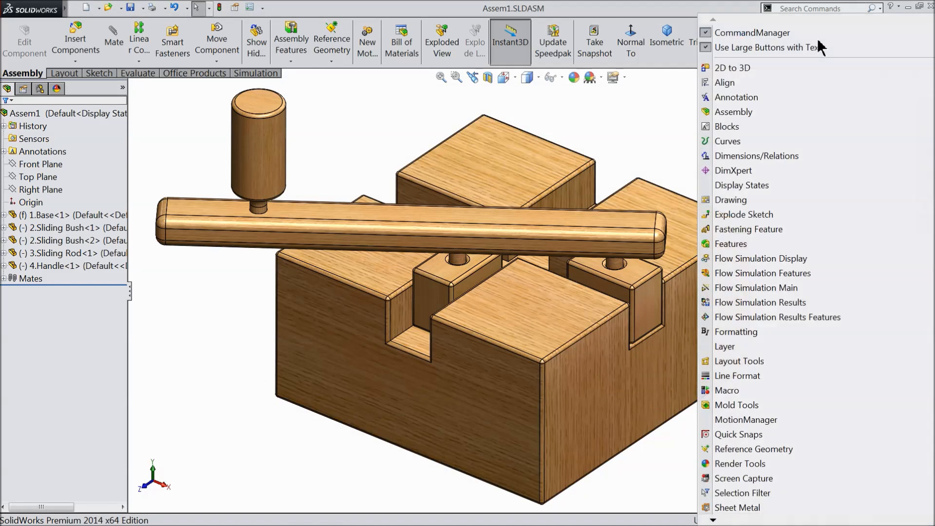
click(745, 420)
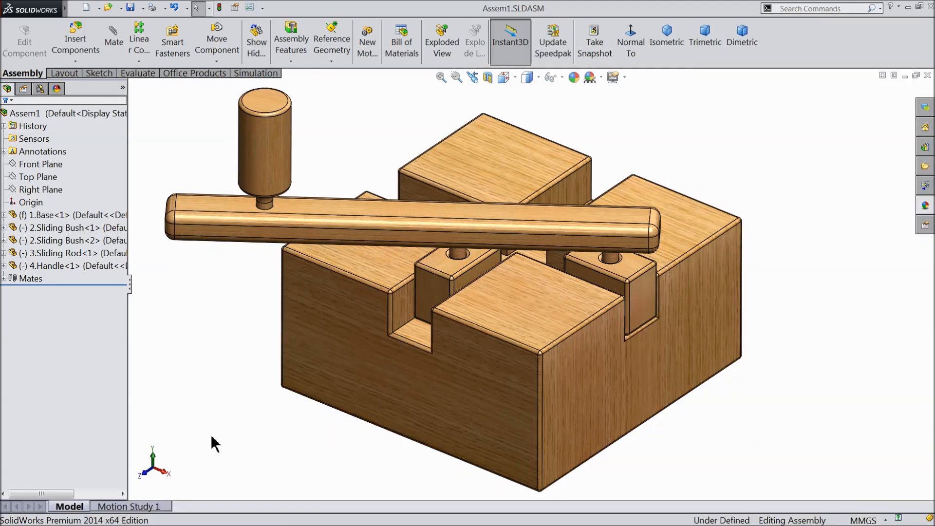
click(146, 506)
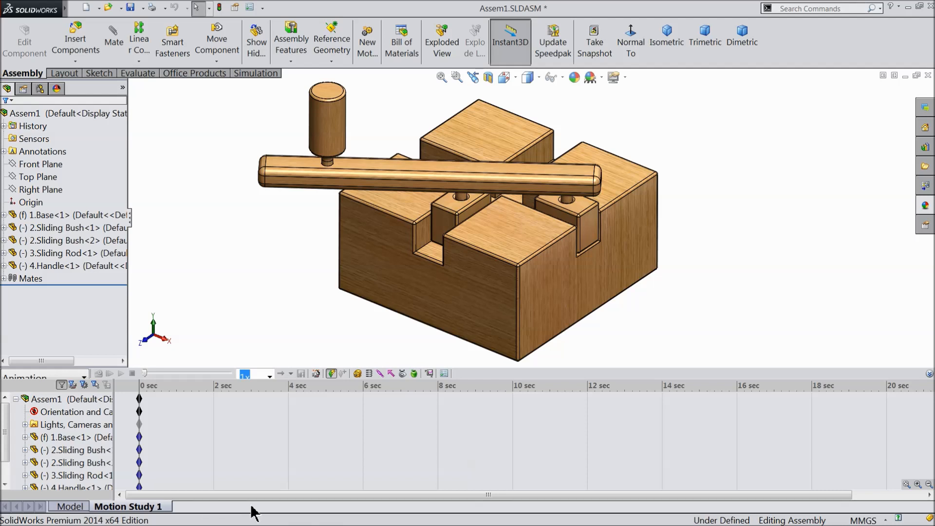
click(376, 486)
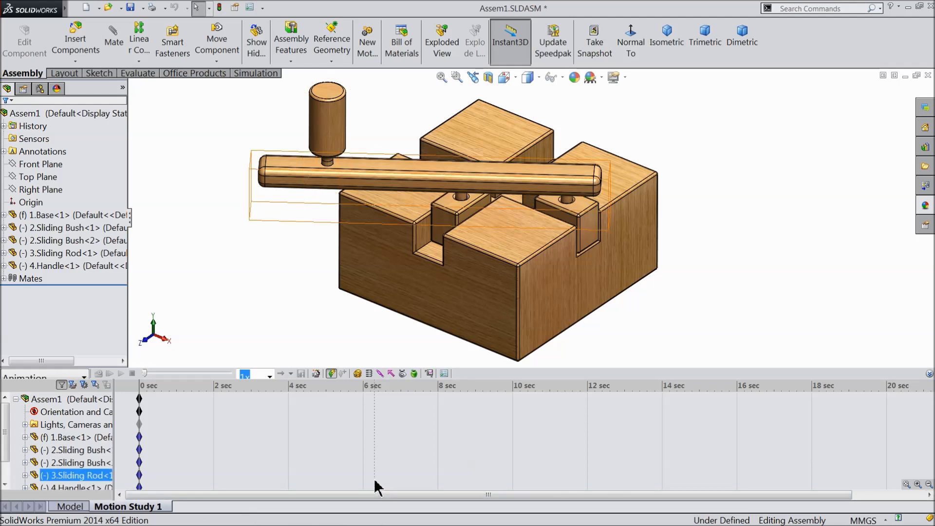
click(376, 467)
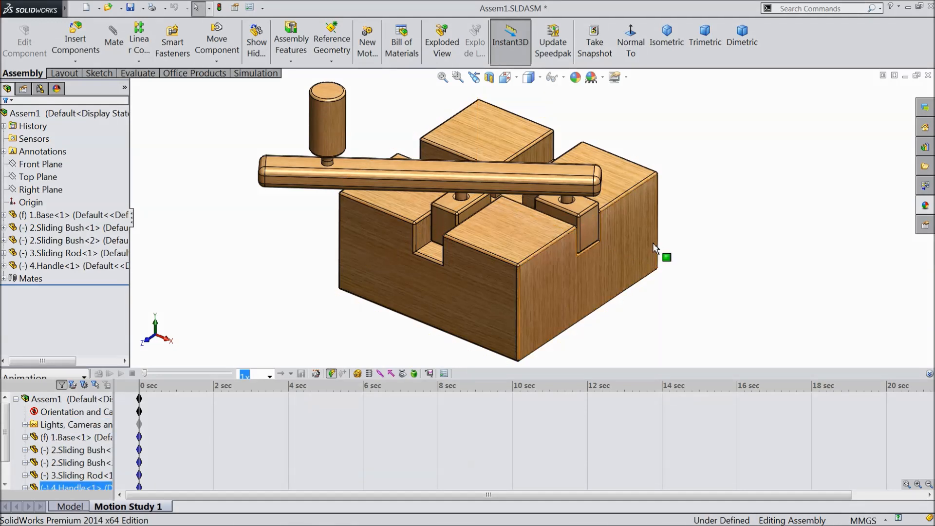
Configure the motion study as Basic Motion at 16 frames per second with a duration of 16 seconds
click(48, 380)
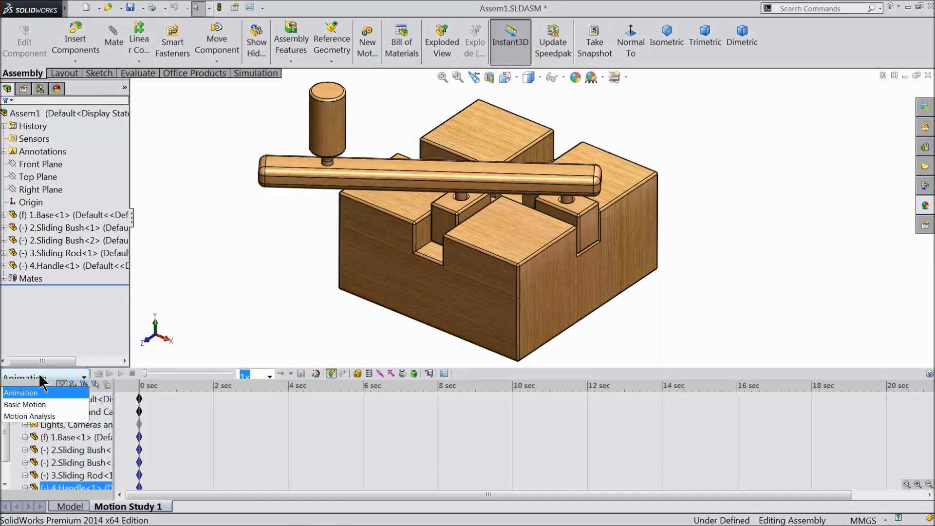
click(34, 406)
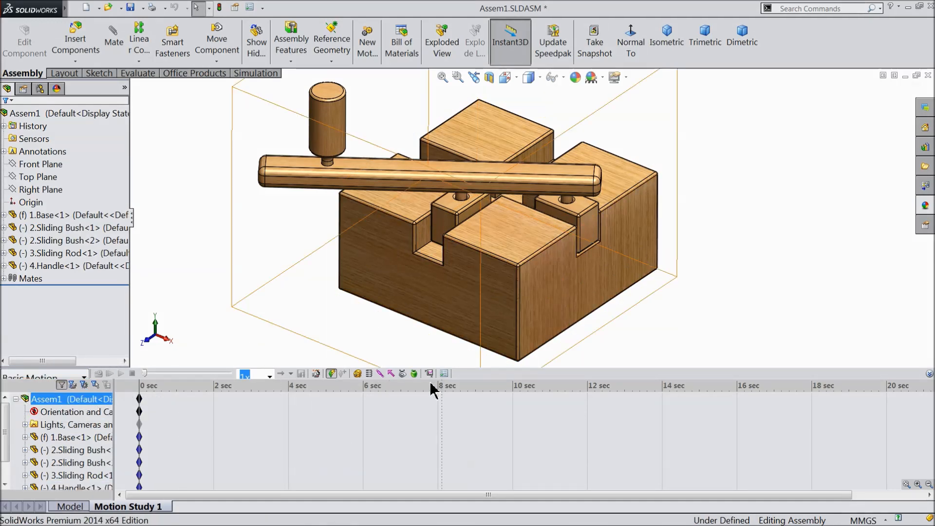
click(444, 373)
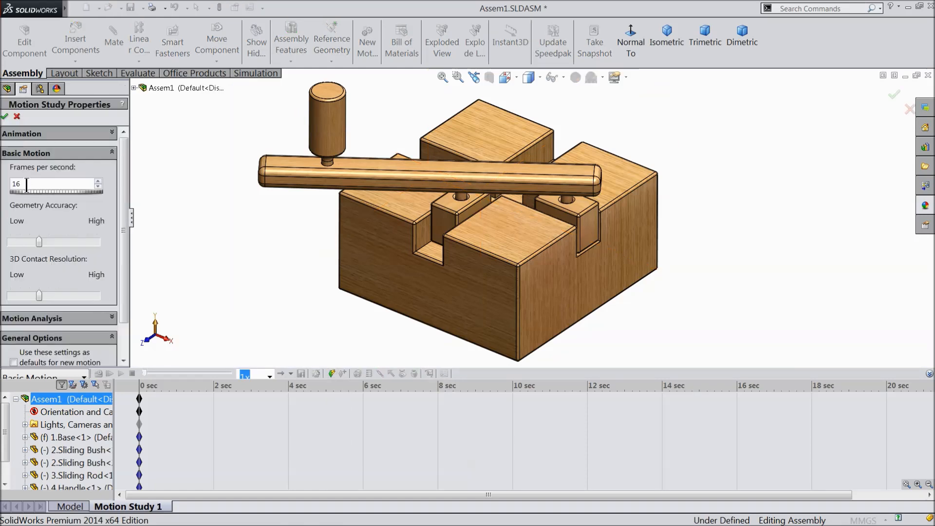
click(6, 117)
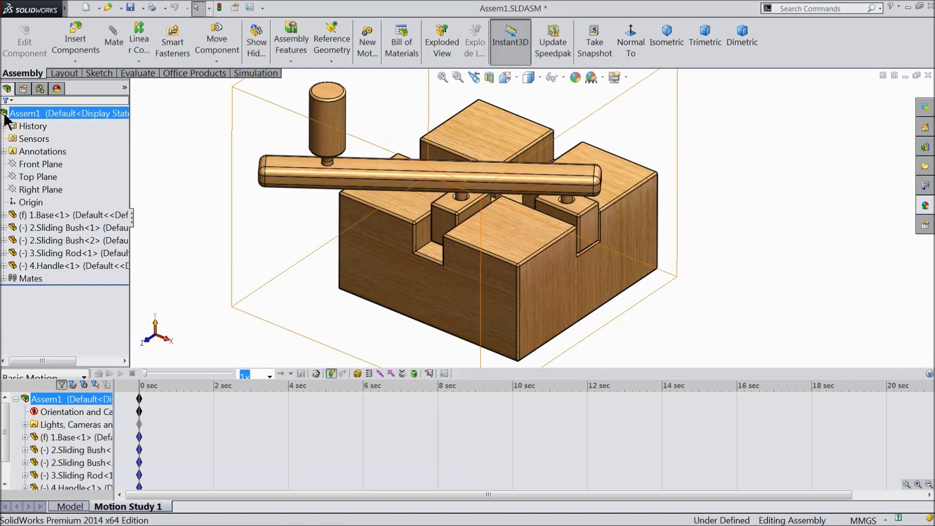
drag(140, 399, 193, 402)
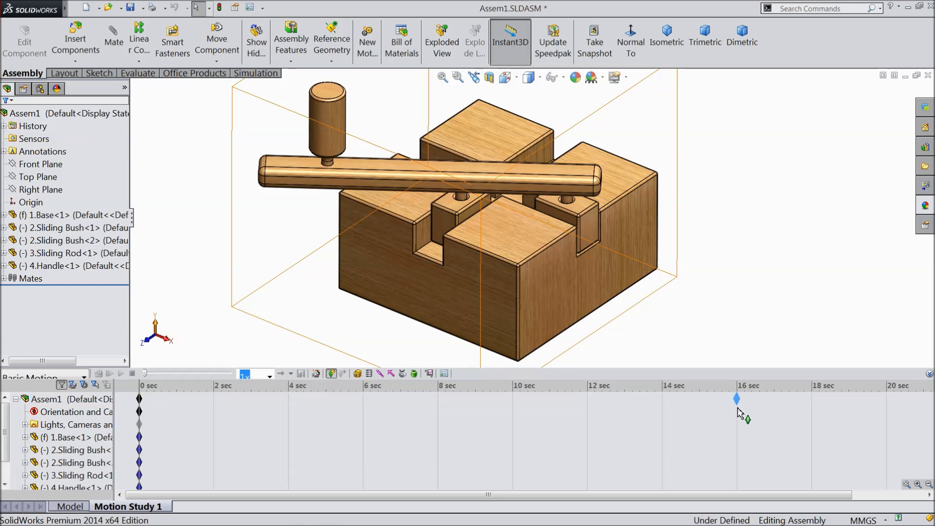
drag(738, 411, 738, 411)
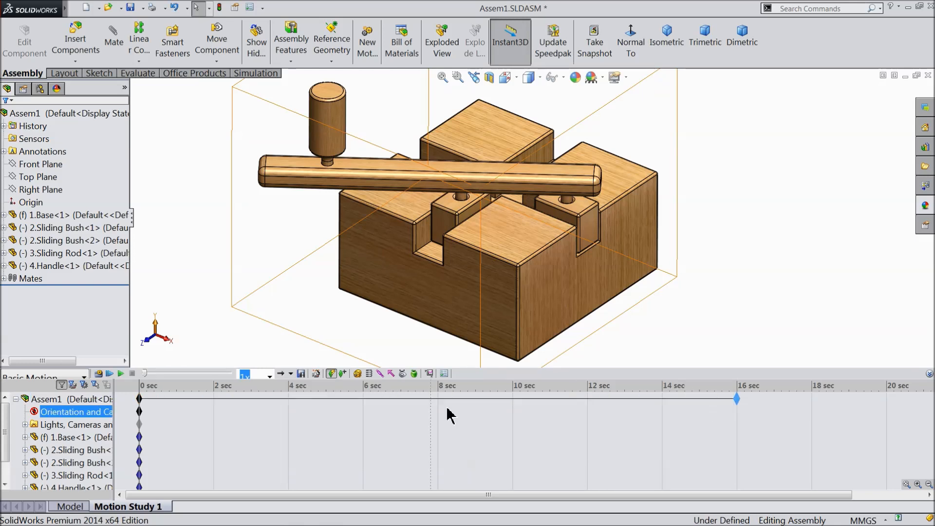
Add a solid body contact between the first sliding bush, under the rod's end, and the base
click(403, 374)
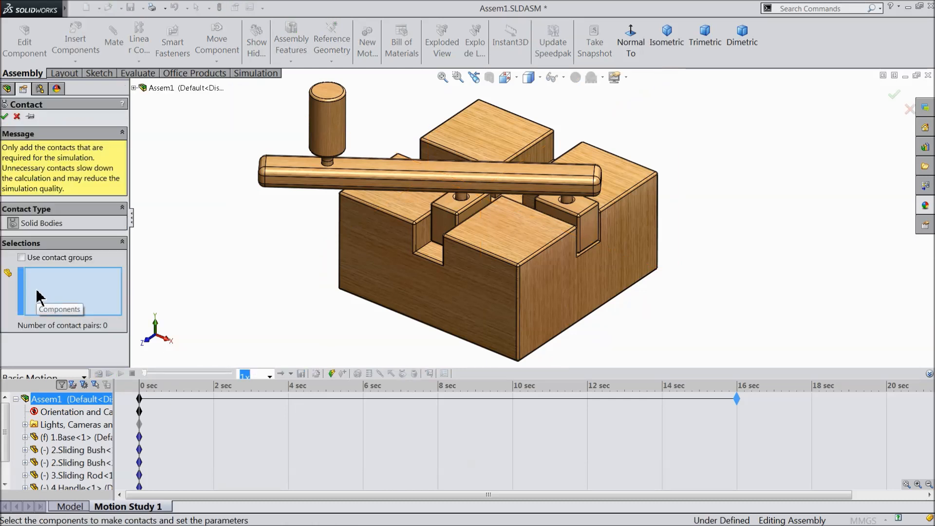
click(589, 227)
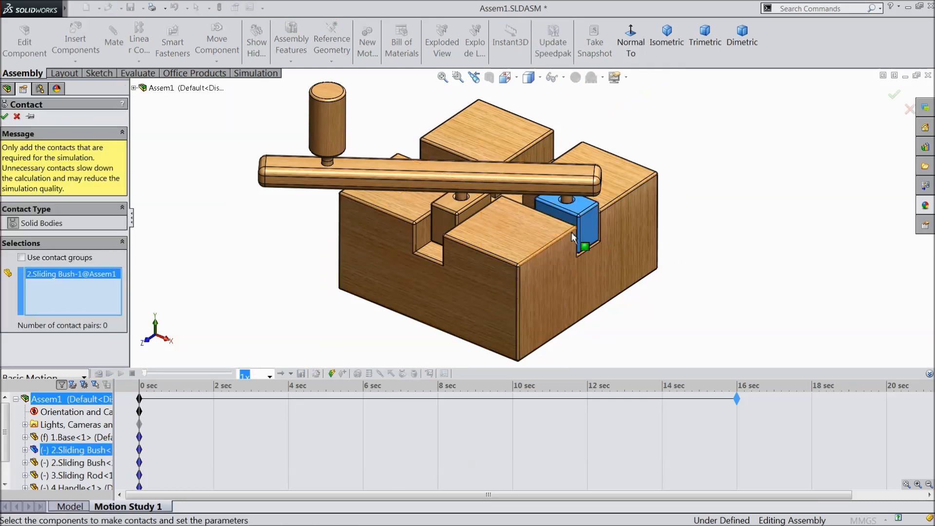
click(517, 238)
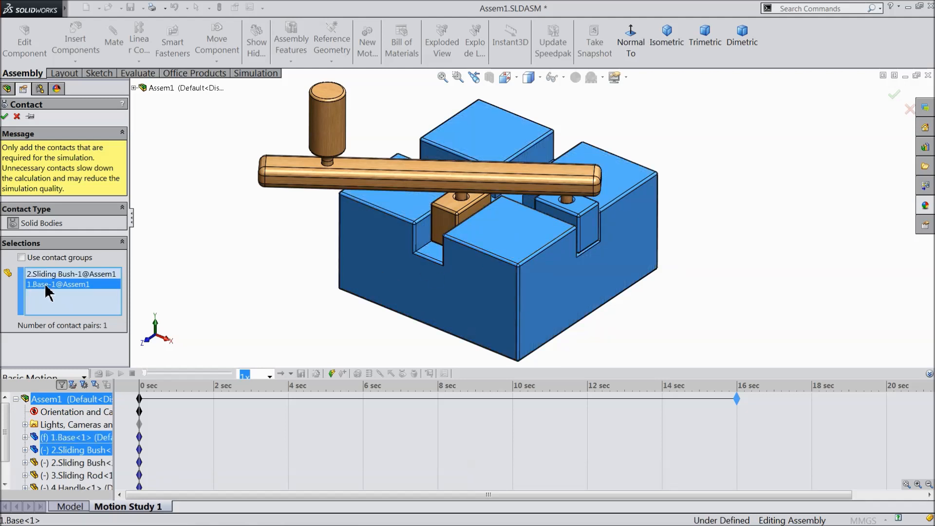
click(4, 116)
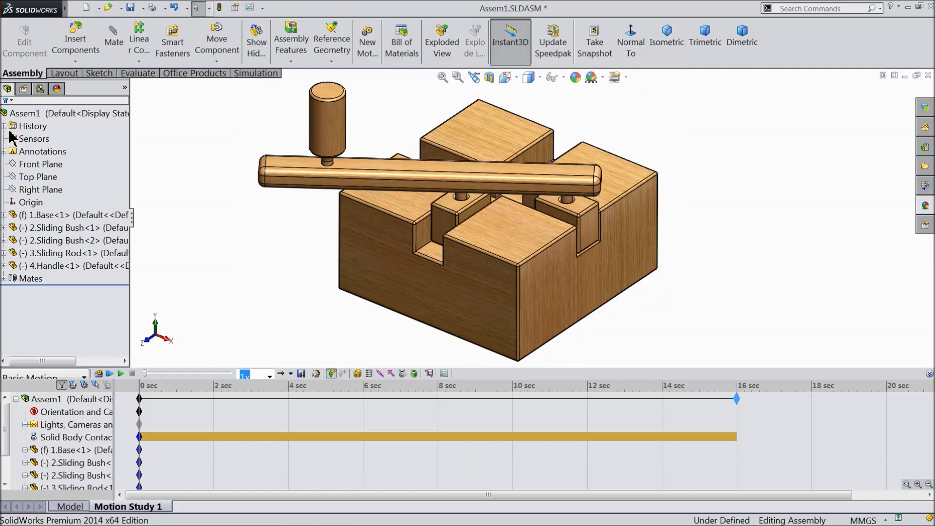
Add a solid body contact between the second sliding bush, nearer the handle, and the base
click(402, 374)
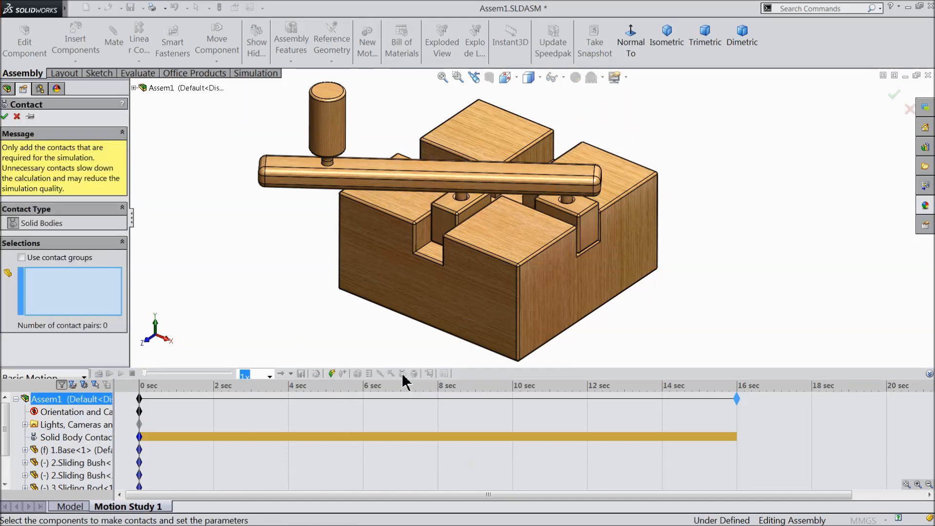
click(444, 224)
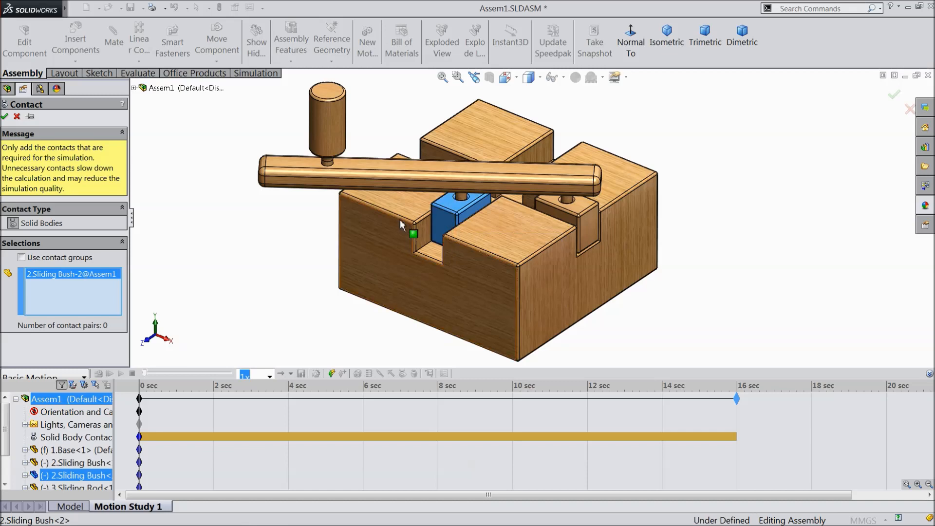
click(381, 226)
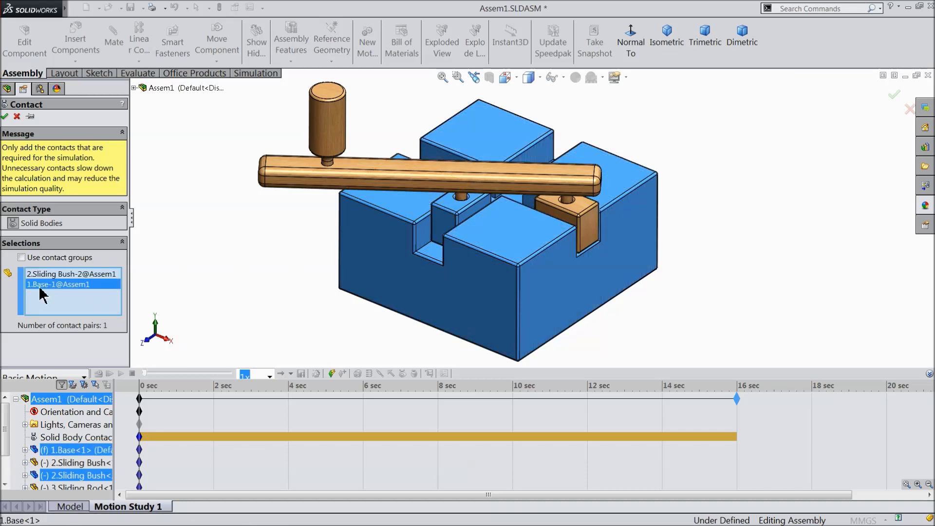
click(5, 117)
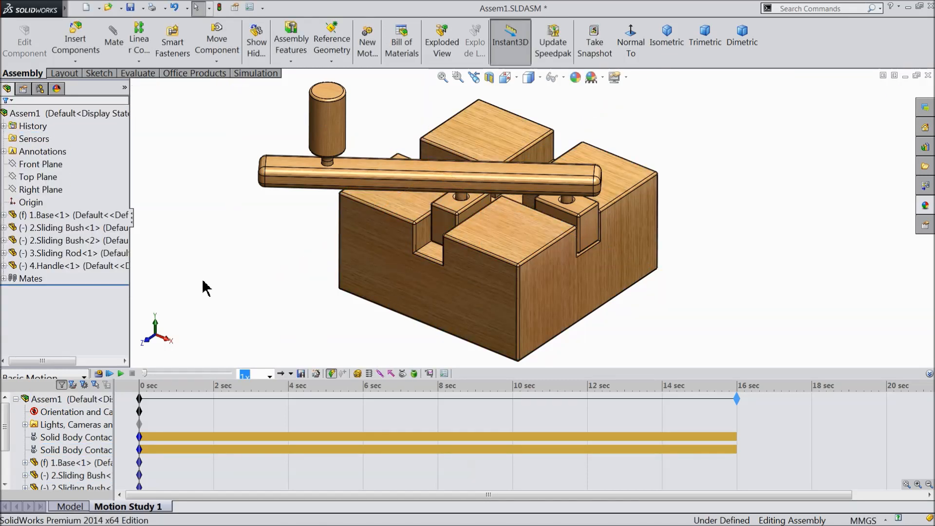
Add a solid body contact among both sliding bushes, the sliding rod and the handle
click(404, 374)
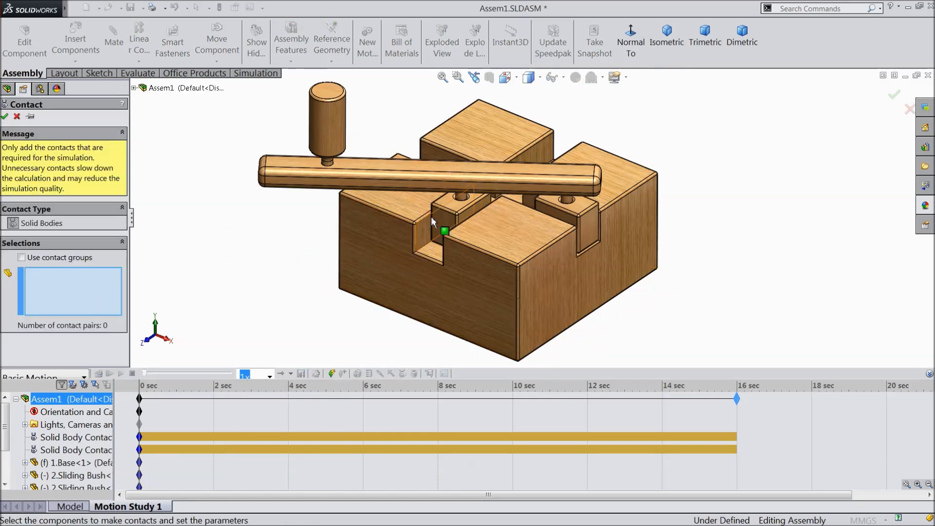
click(460, 208)
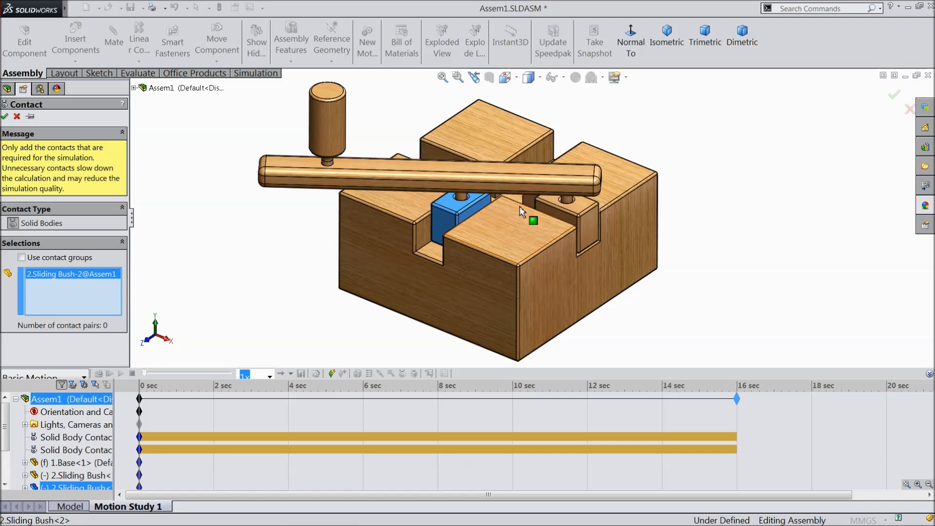
click(580, 209)
click(527, 188)
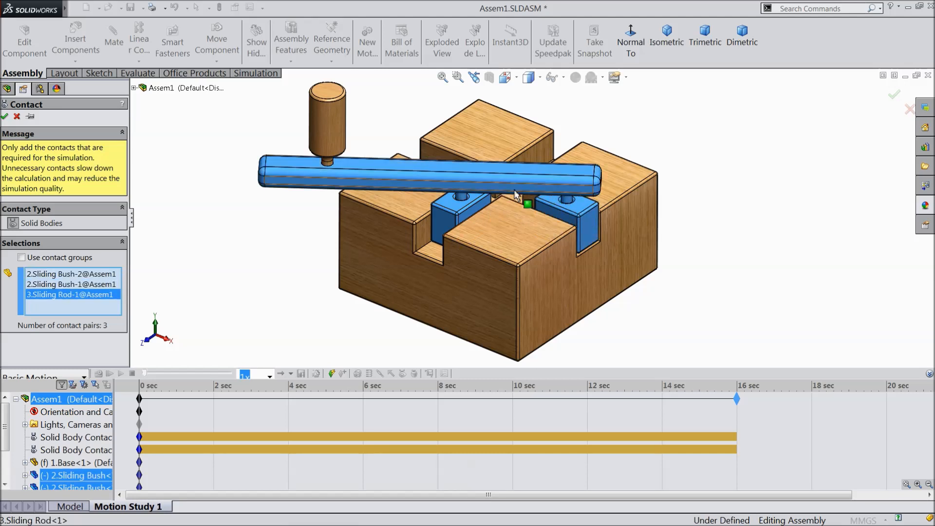
click(325, 120)
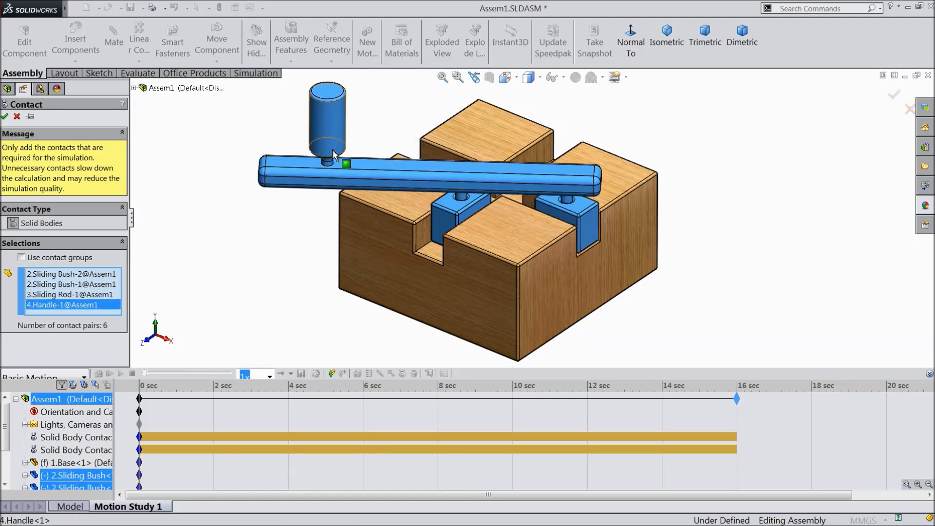
click(6, 117)
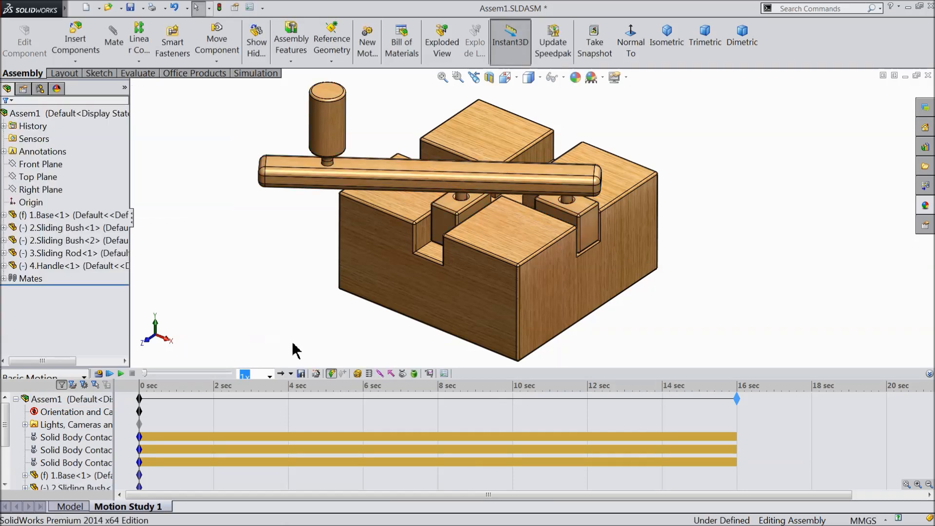
Add a constant-speed rotary motor of 10 RPM on the top face of the sliding rod
click(357, 374)
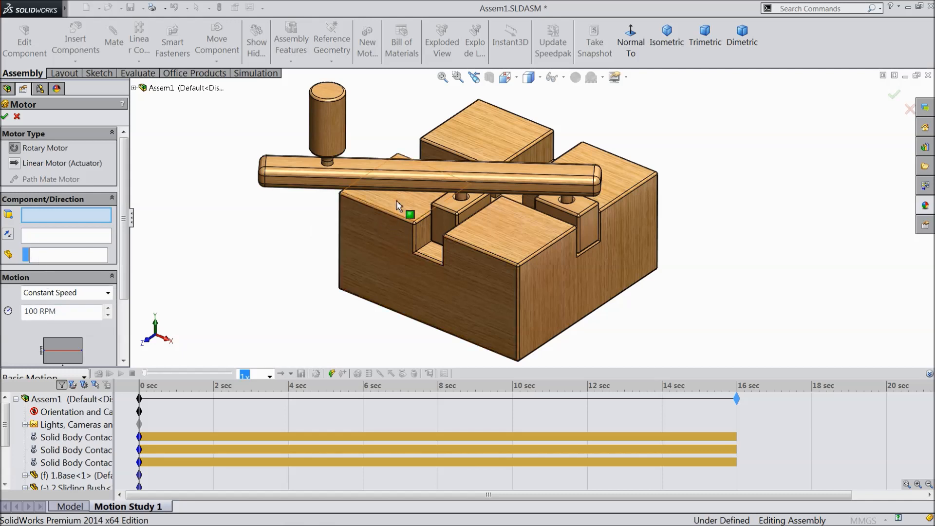
click(403, 171)
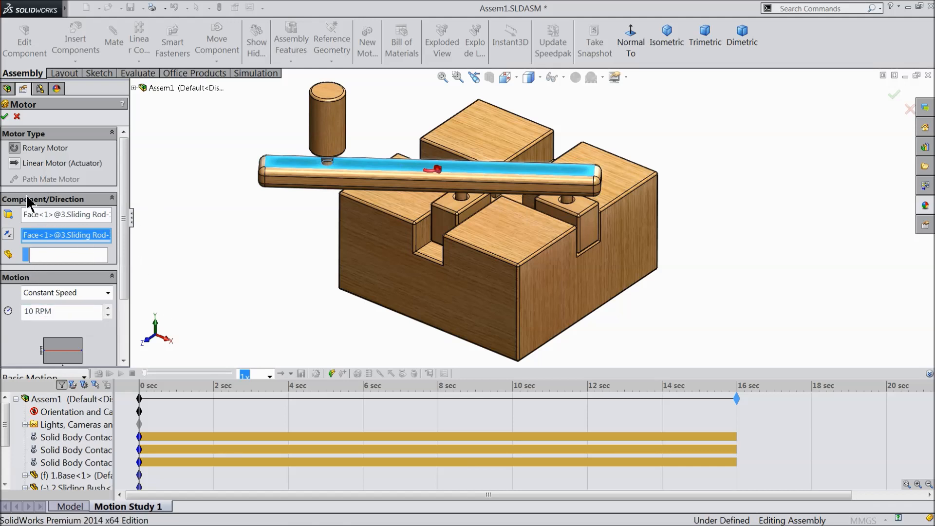
click(6, 116)
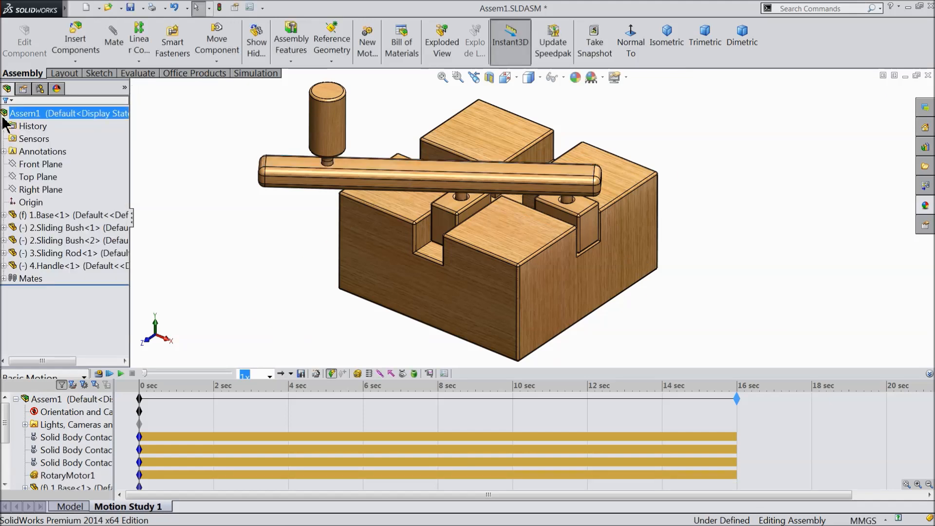
Calculate the motion study, accept the 3D contacts notice, collapse the timeline and play the motion from the start
click(98, 374)
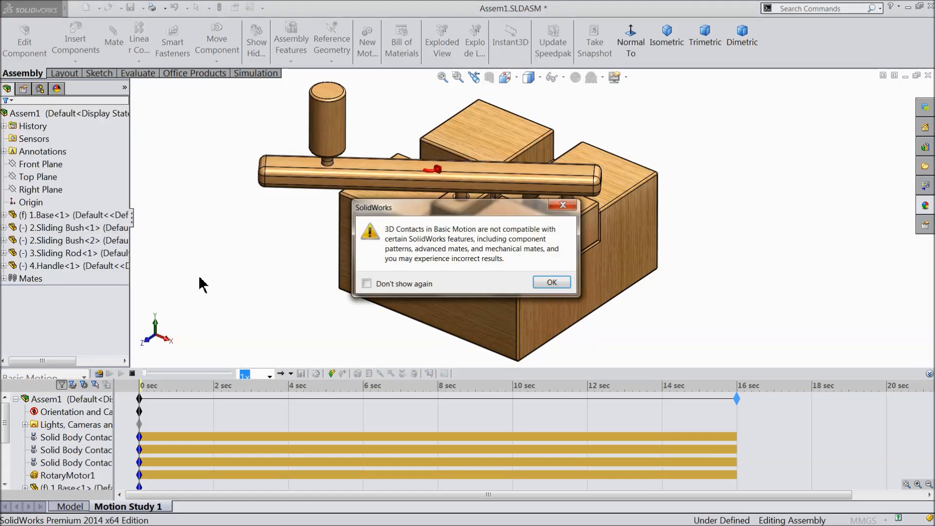
click(550, 283)
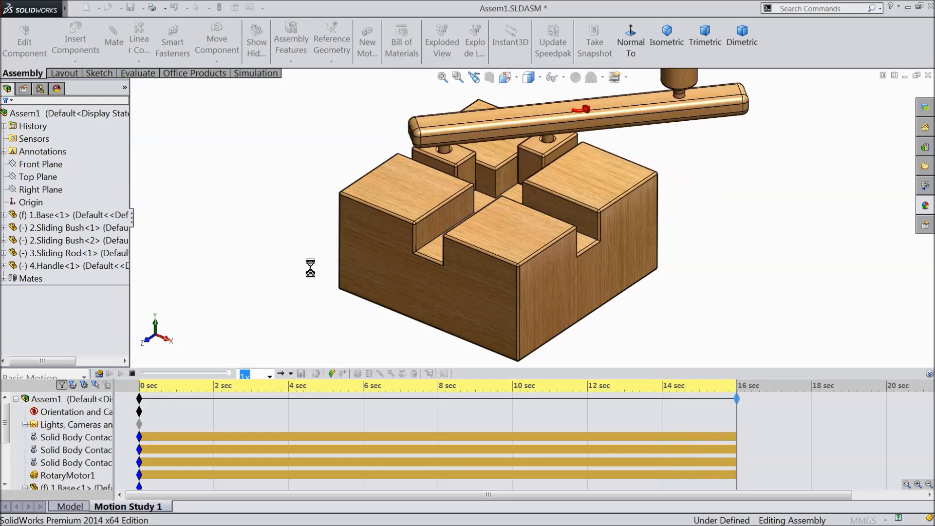
click(929, 373)
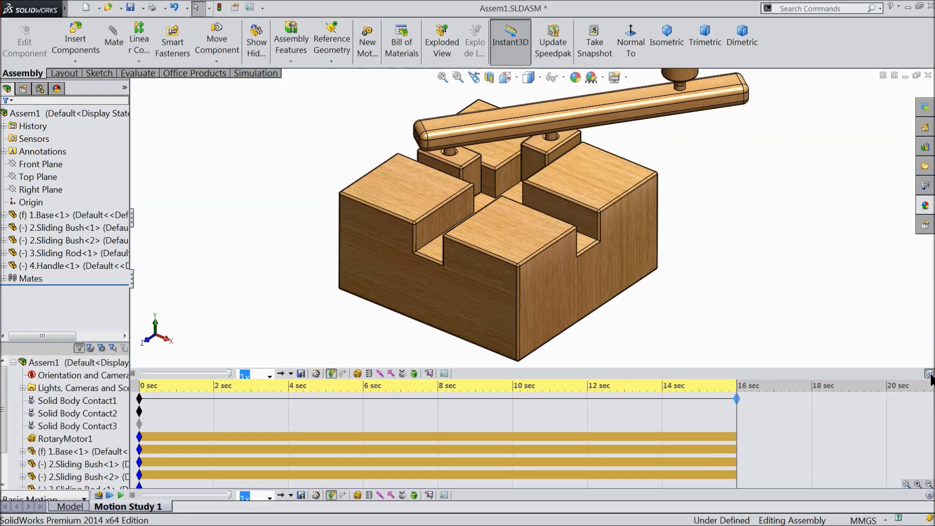
click(111, 494)
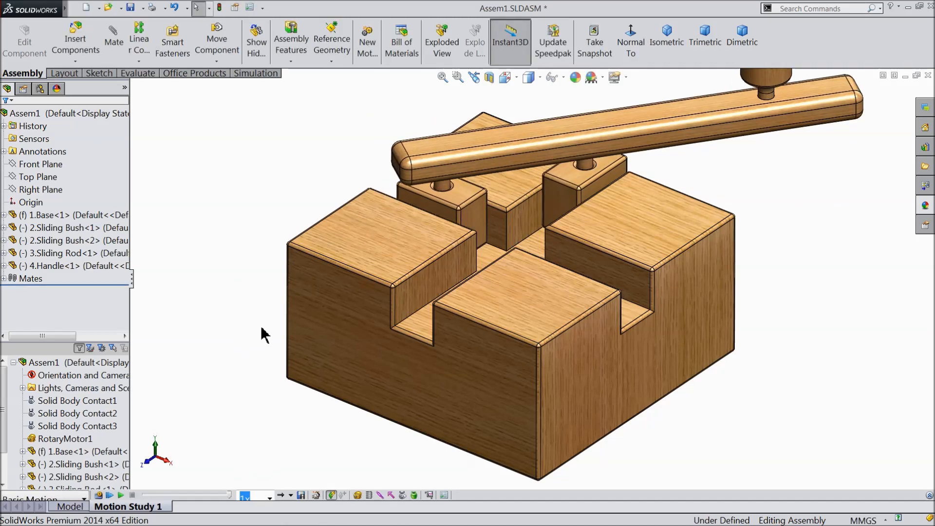
Save the entire animation to the Desktop as Assem1.avi in 16:9 format at 25 frames per second, using Microsoft Video 1 compression
click(301, 496)
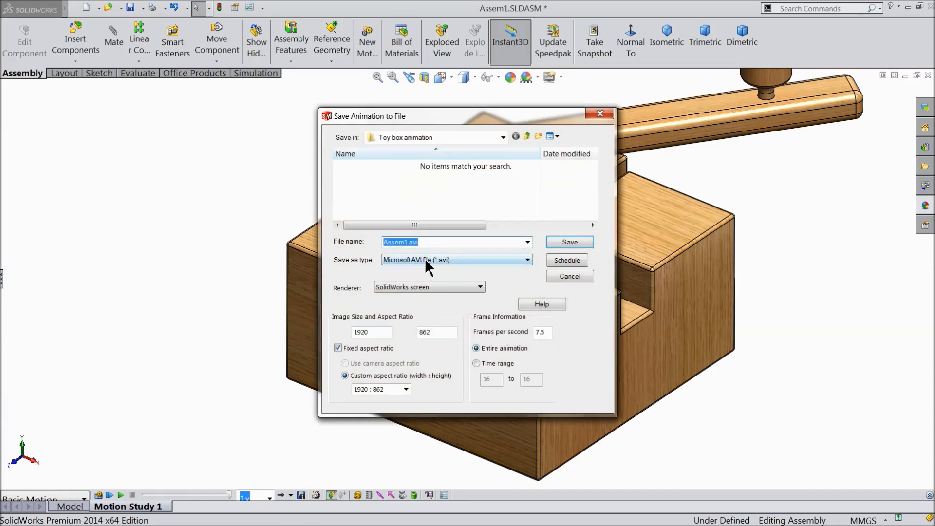
click(503, 137)
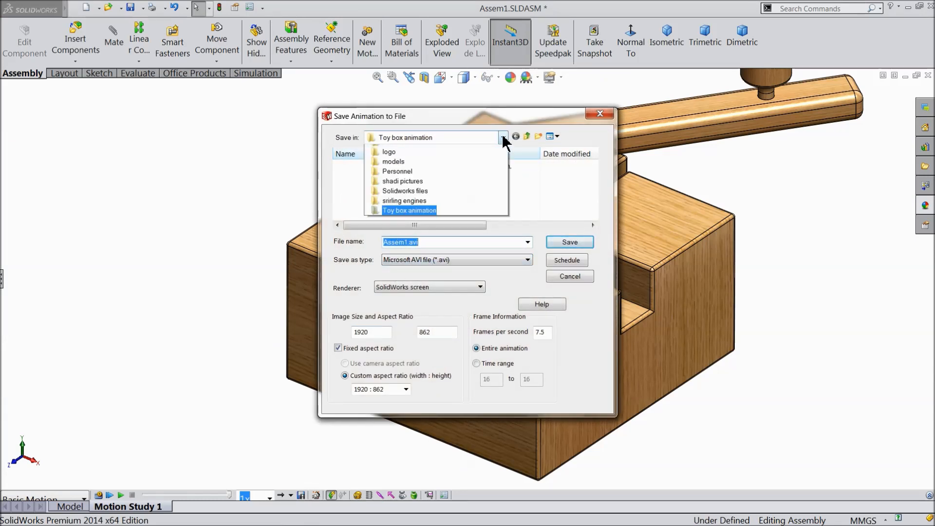
click(405, 168)
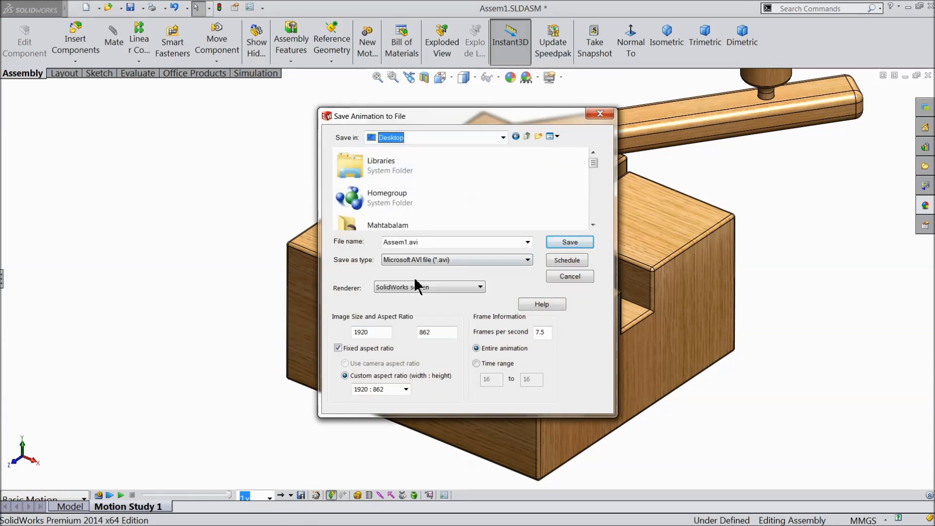
click(437, 262)
click(429, 267)
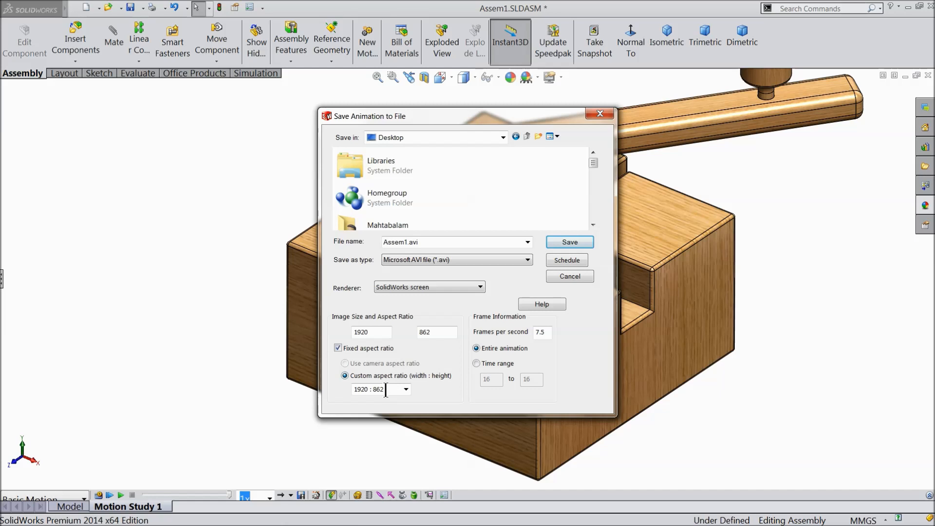
click(406, 389)
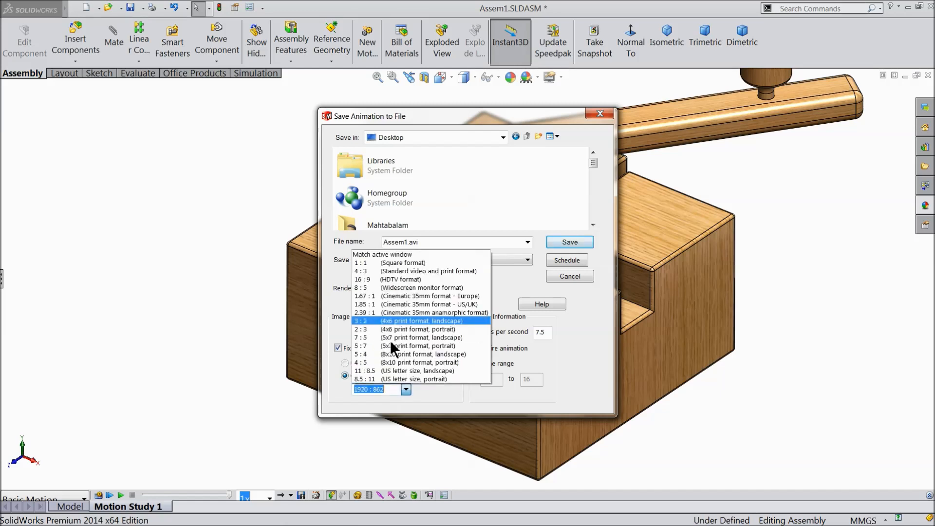
click(372, 279)
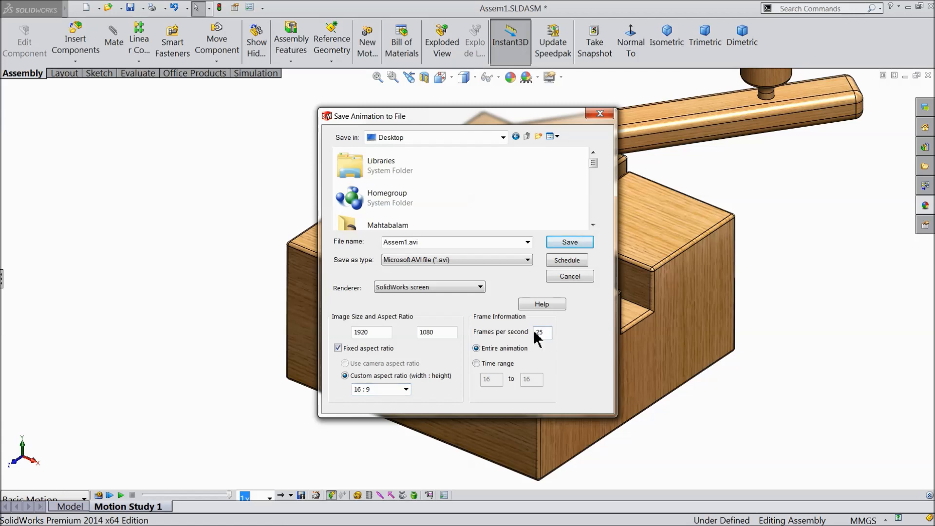
click(569, 244)
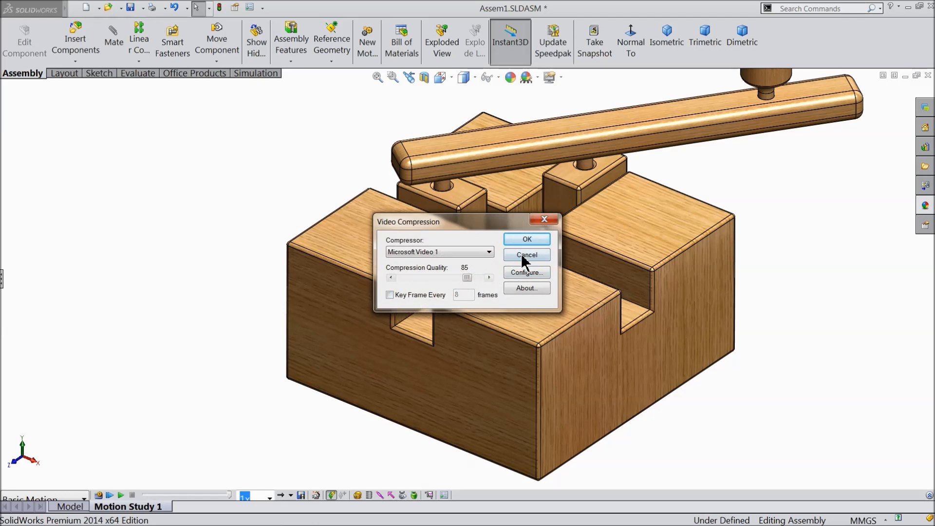
click(525, 240)
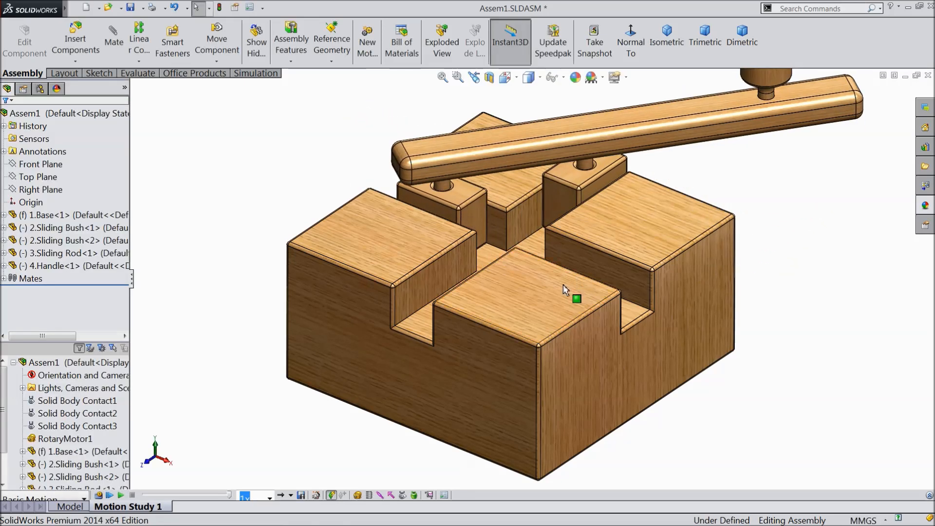
Bring the whole assembly, including the handle, into view for playback
scroll(544, 285, up, 4)
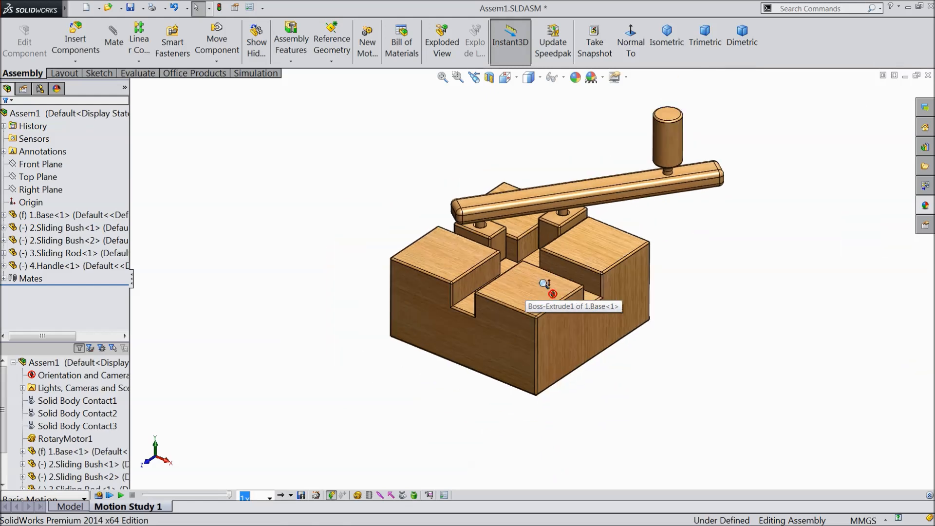
scroll(624, 170, down, 2)
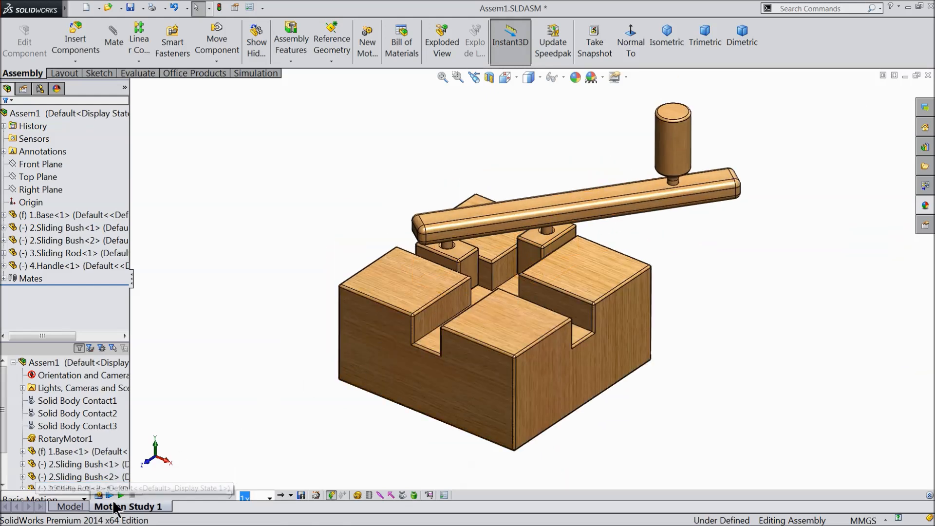